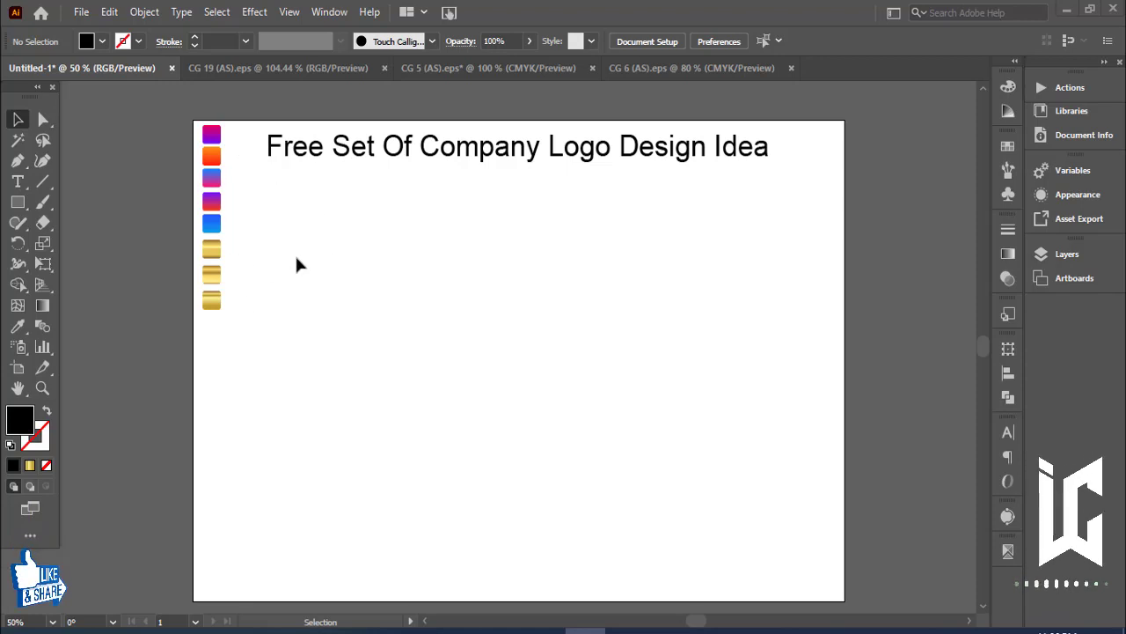
Step: Marquee-select the three gold gradient swatches in the swatch column beside the title
drag(254, 236, 217, 311)
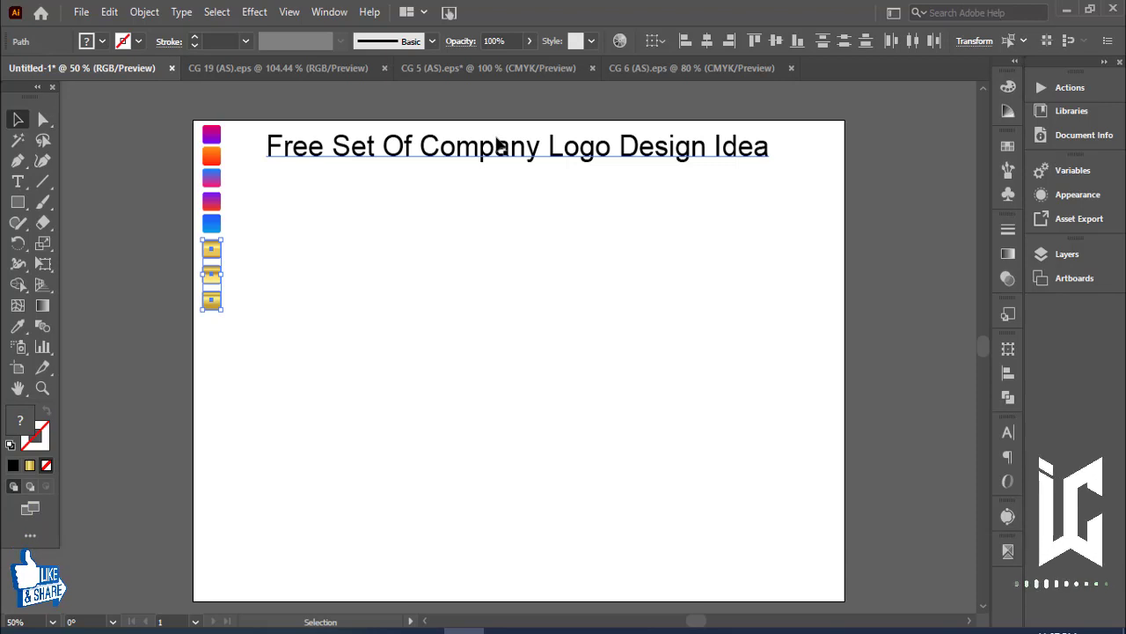
Step: Draw a tall black rectangle below the title
click(15, 202)
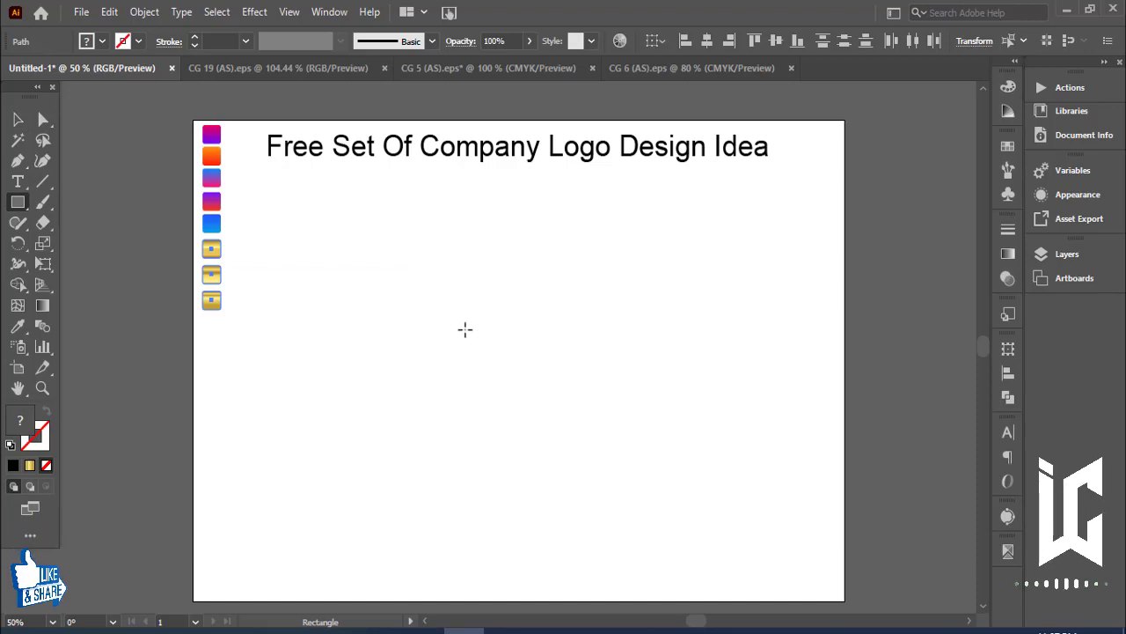
drag(425, 229, 476, 340)
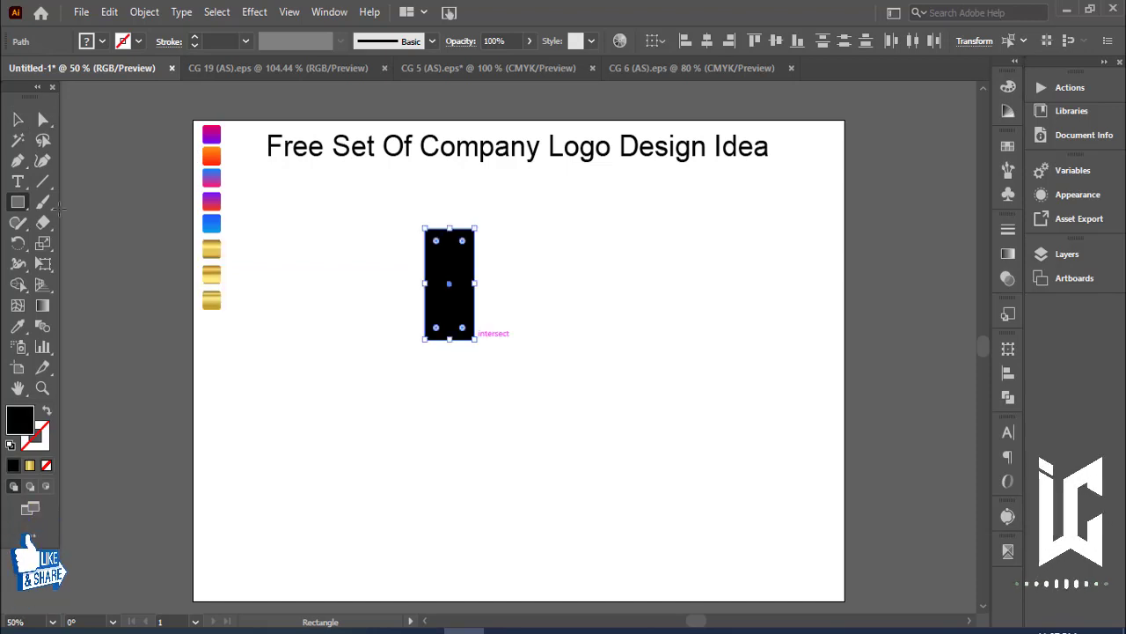
key(v)
click(603, 354)
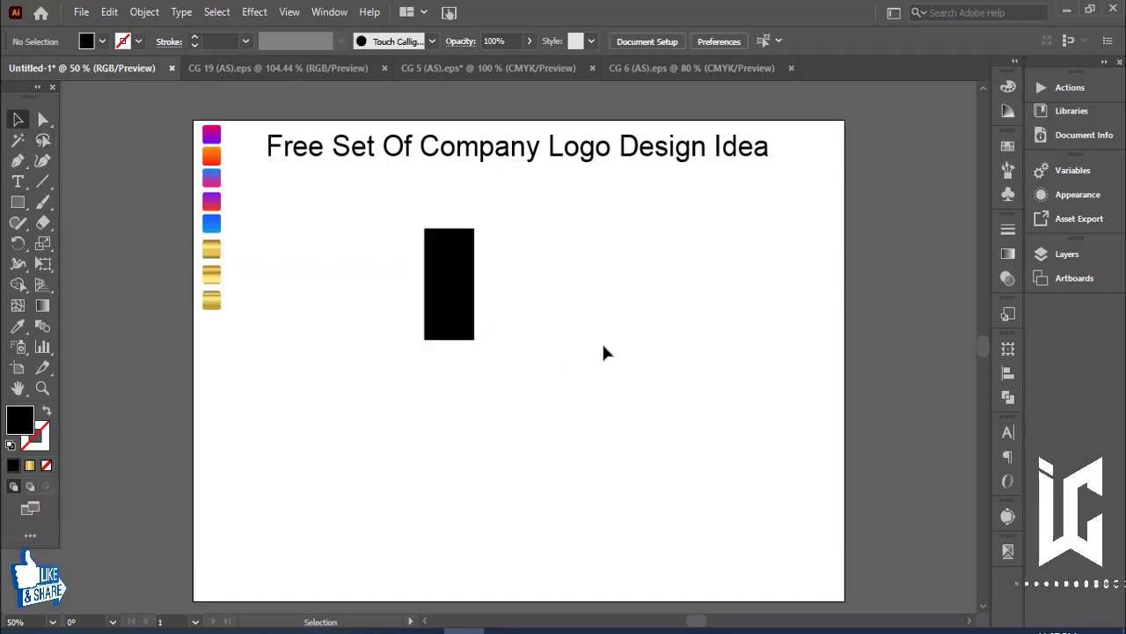
key(ctrl+1)
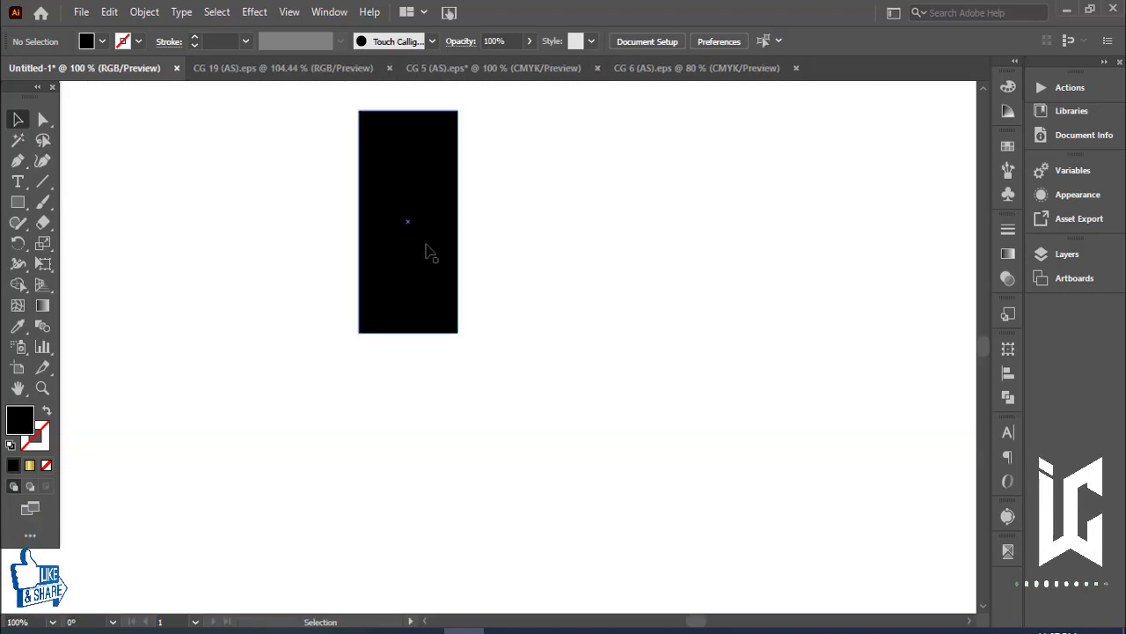
Step: Alt-drag a copy beneath the rectangle and shorten it into a flat bar
drag(428, 303, 431, 487)
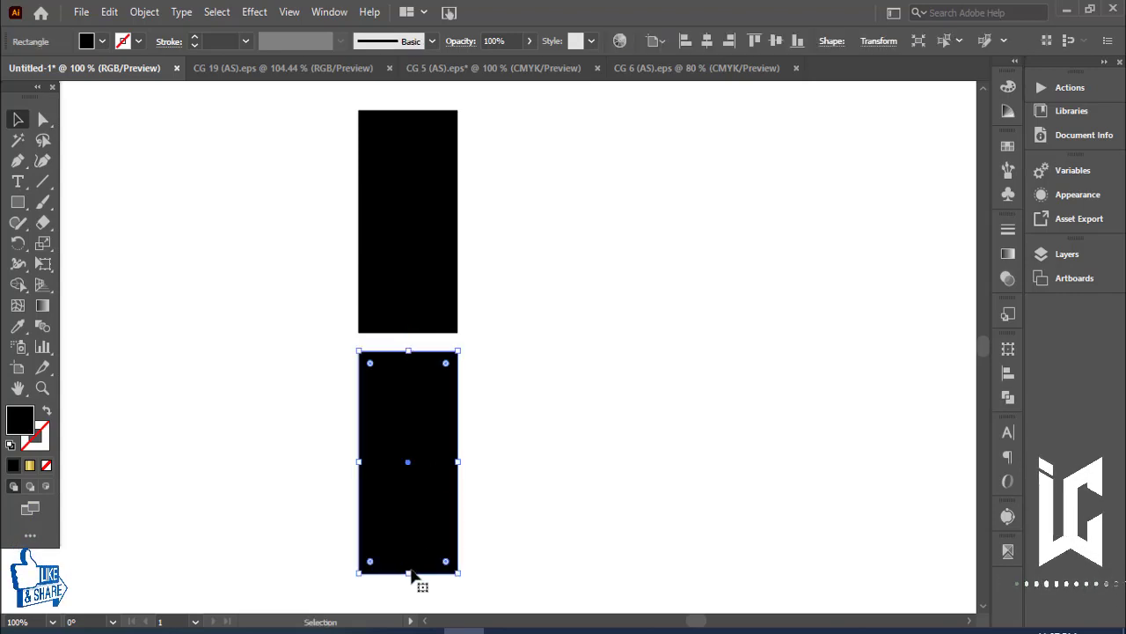
mouse_move(409, 573)
mouse_down()
mouse_move(420, 380)
mouse_move(431, 379)
mouse_up()
click(531, 359)
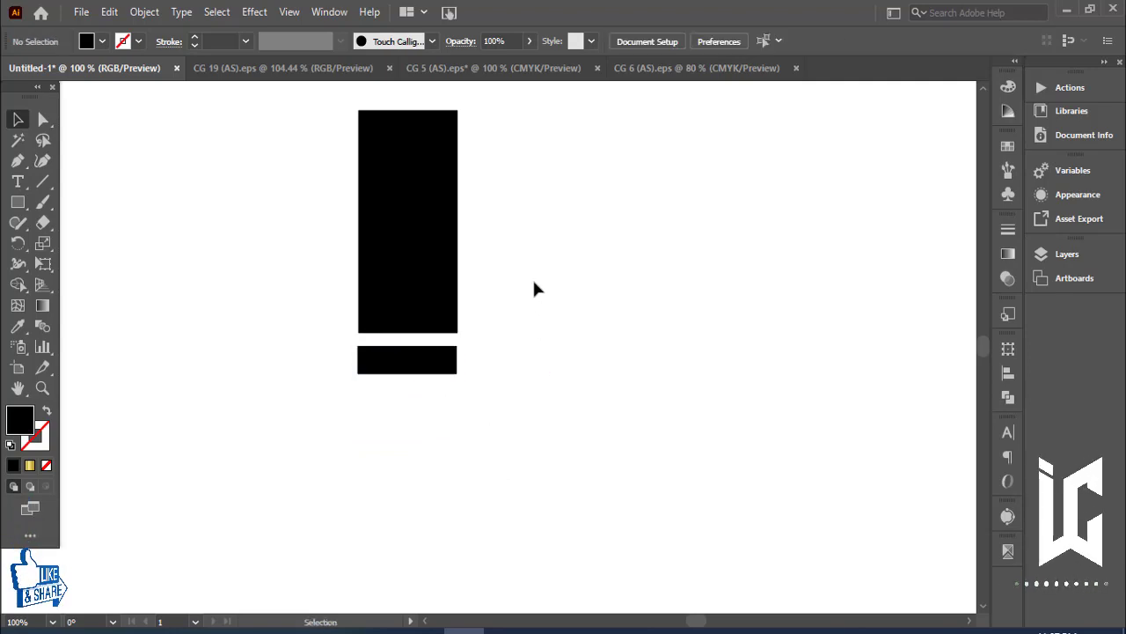
key(ctrl+minus)
key(ctrl+minus)
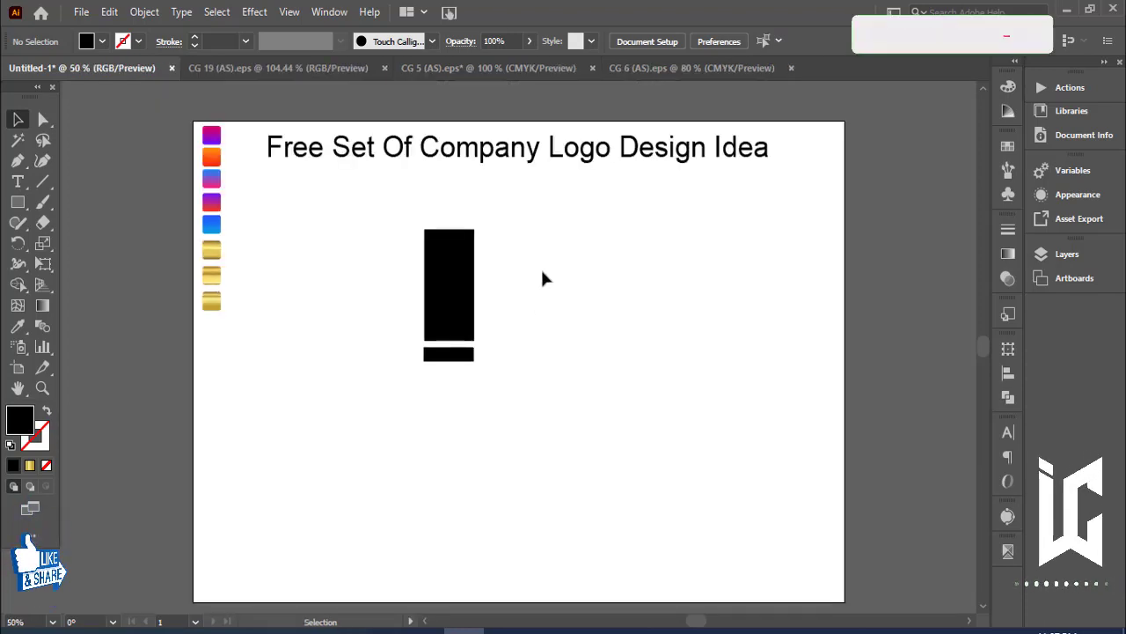
Step: Narrow both black shapes and shorten the tall top rectangle
drag(526, 257, 445, 362)
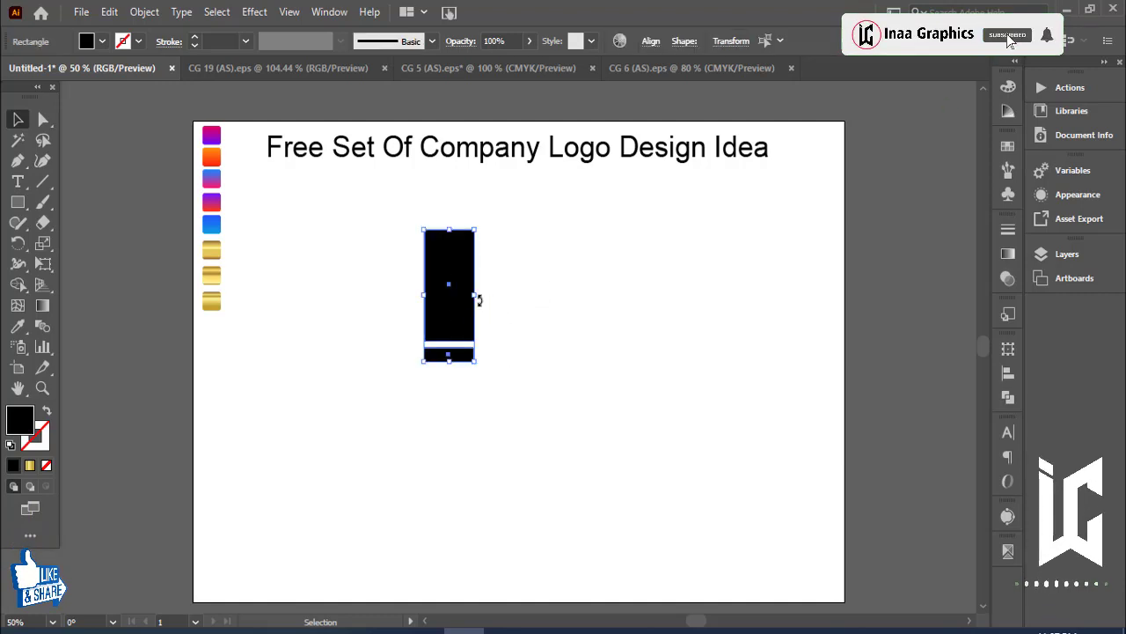
drag(475, 295, 465, 295)
click(522, 291)
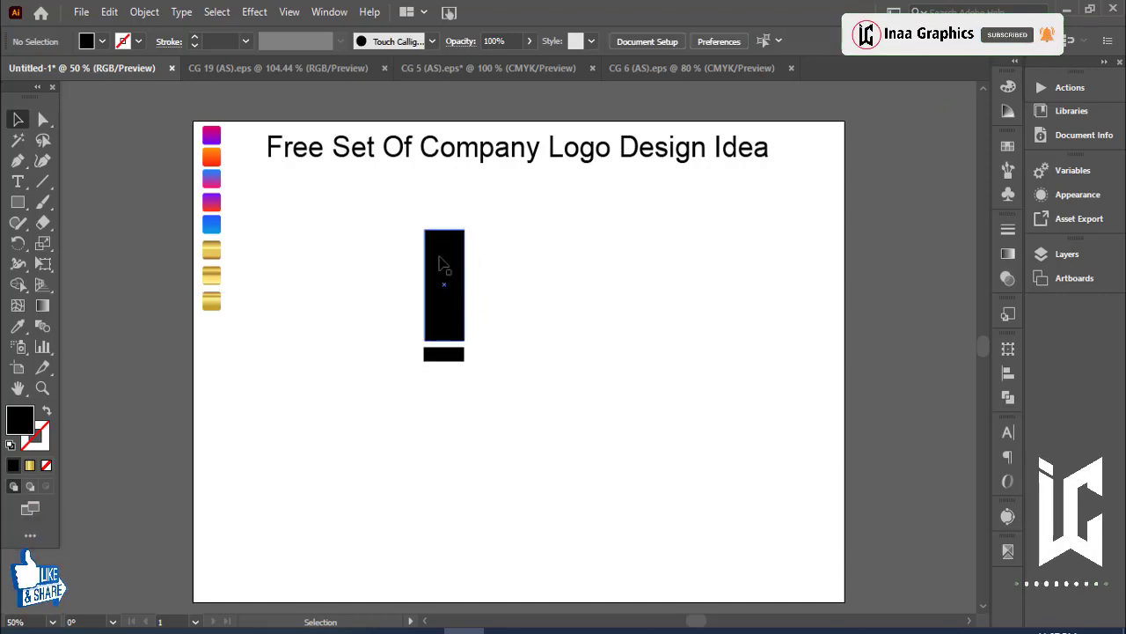
click(442, 255)
drag(444, 229, 447, 267)
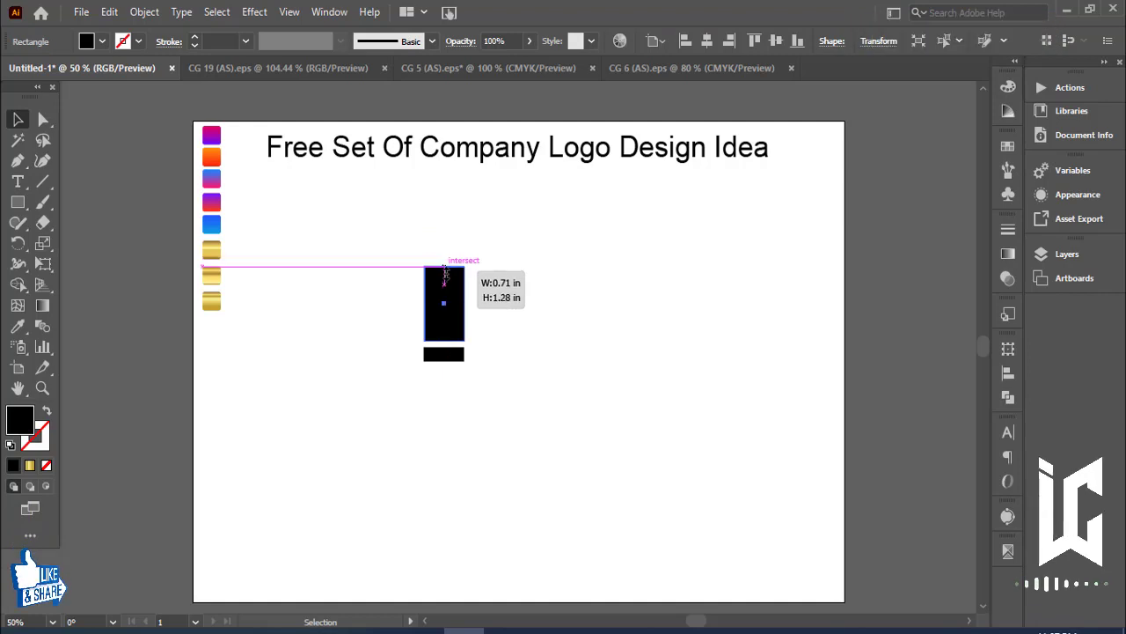
click(555, 343)
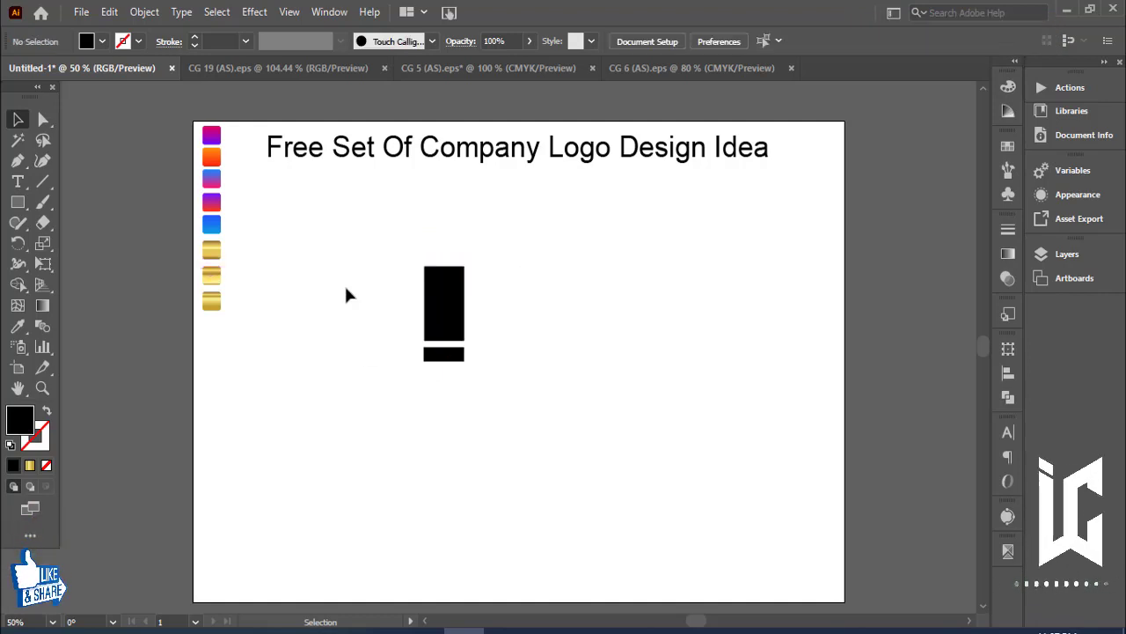
Step: Group the rectangle and bar, then Alt-drag a copy to the right
drag(347, 295, 489, 369)
key(ctrl+g)
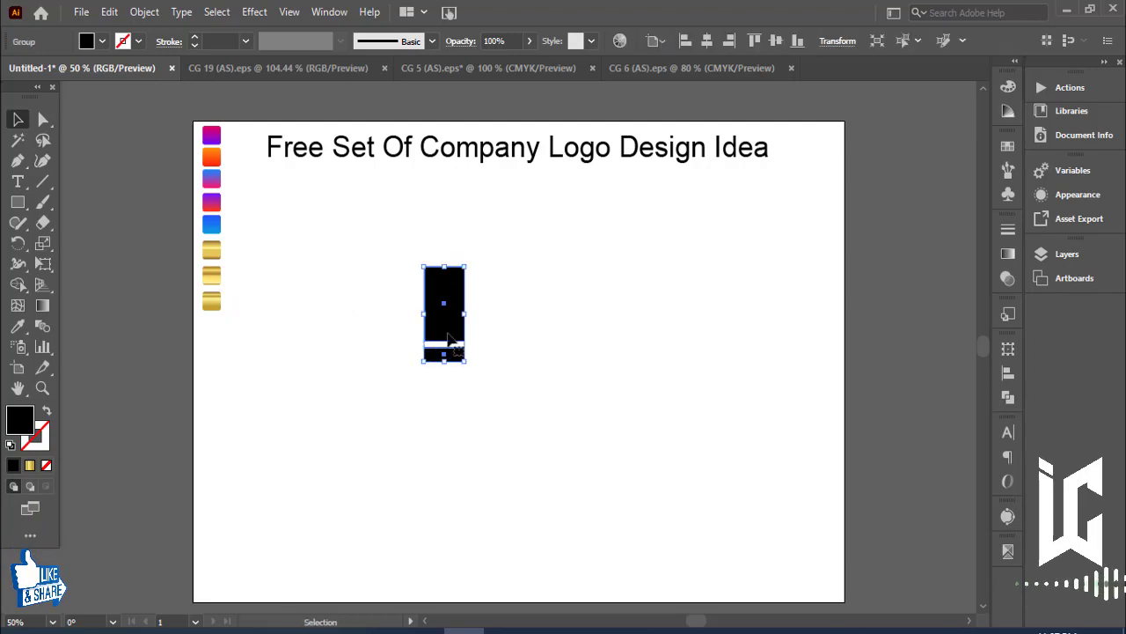
drag(448, 337, 497, 339)
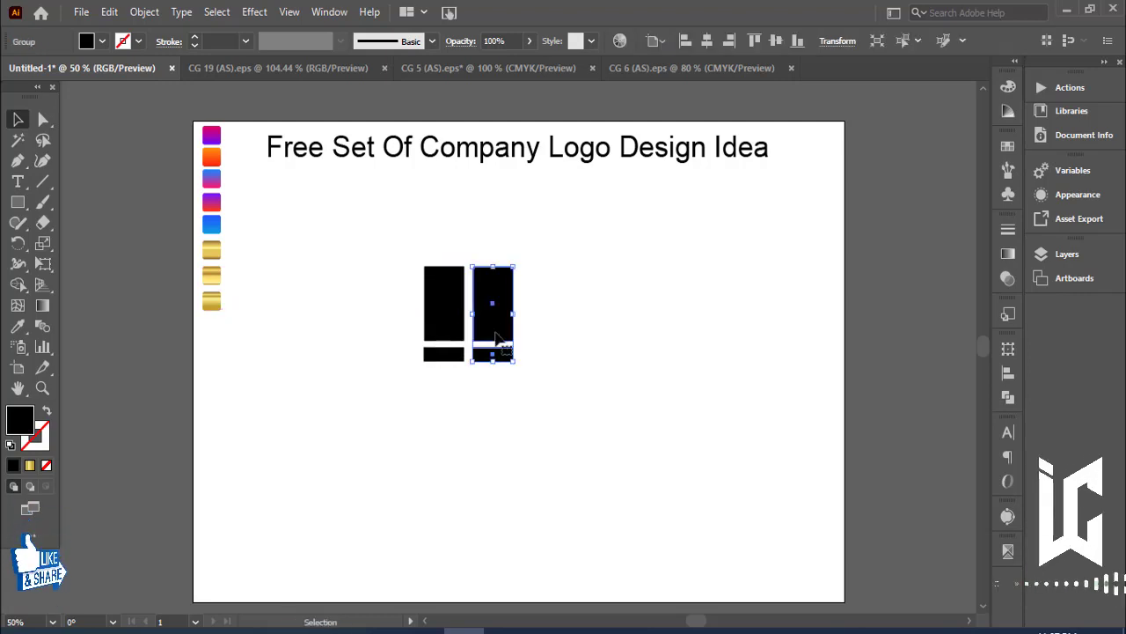
Step: Make a horizontally reflected copy of the duplicate group
right_click(499, 334)
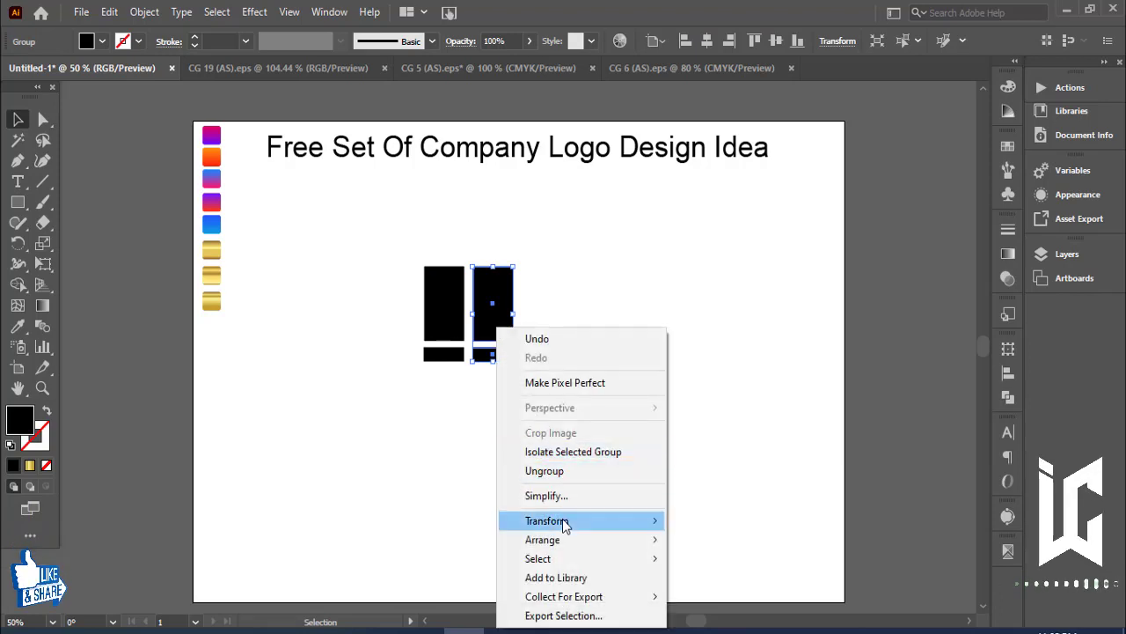
mouse_move(548, 520)
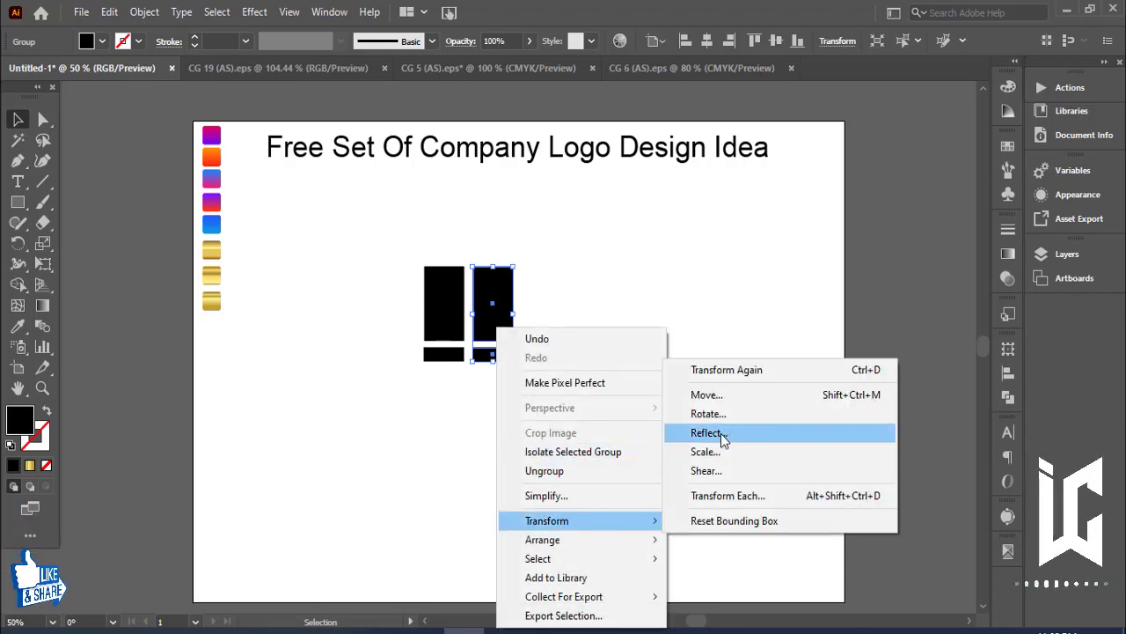
click(721, 433)
click(919, 206)
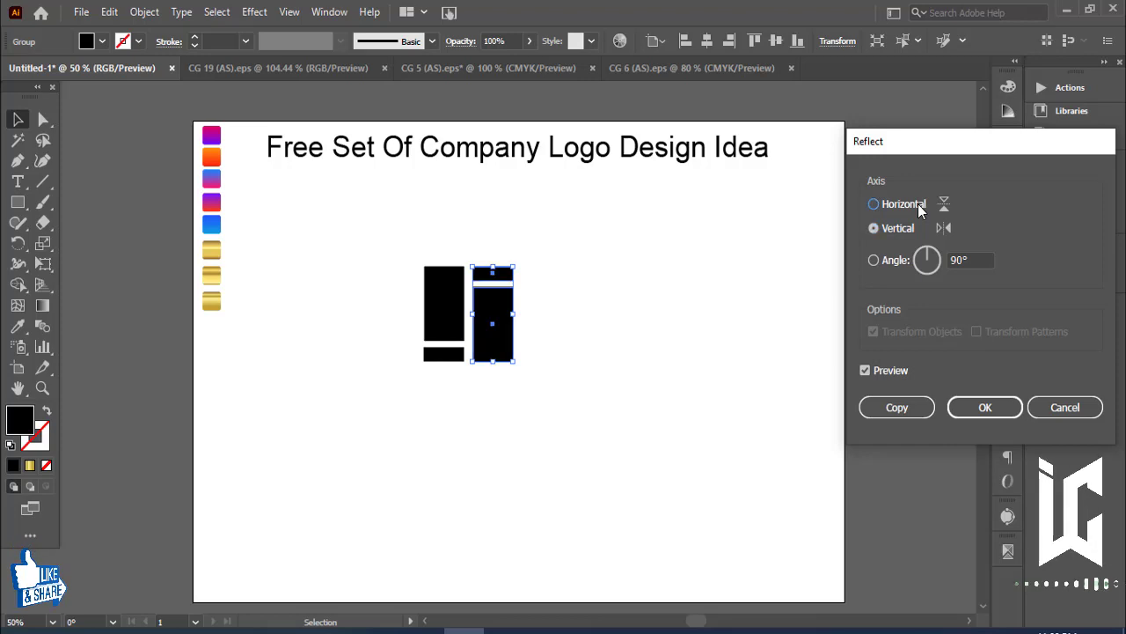
click(896, 407)
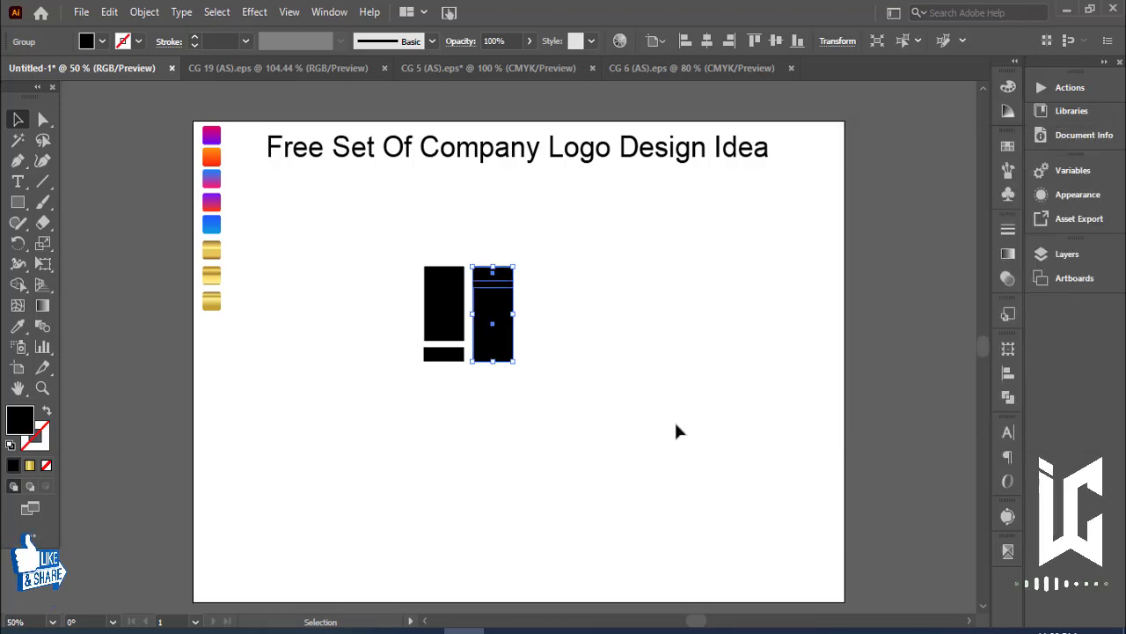
click(693, 422)
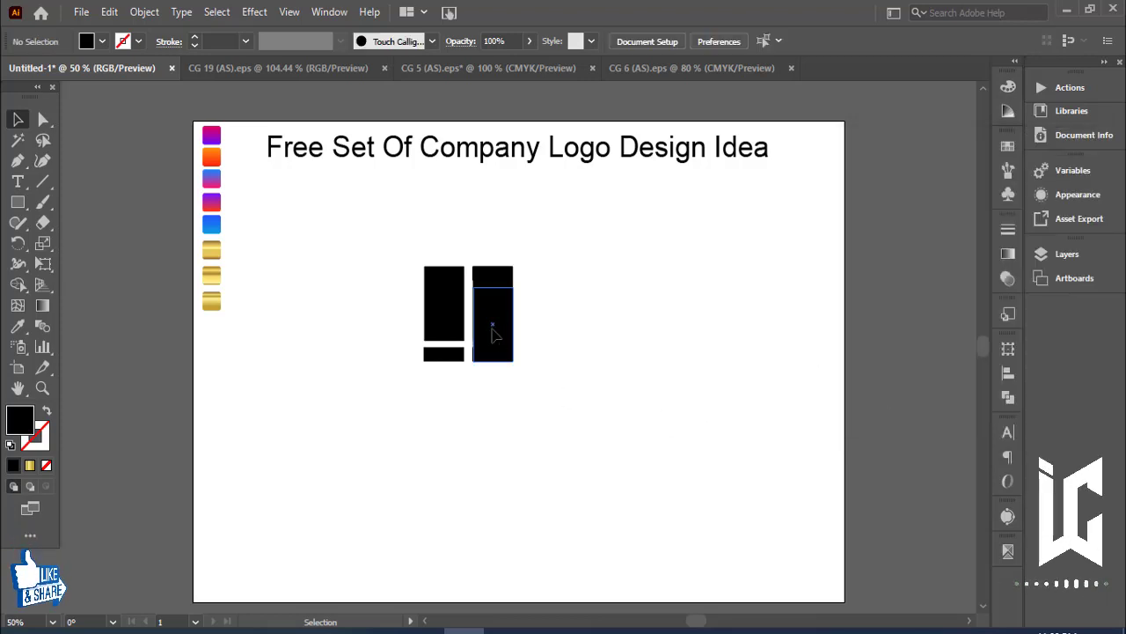
Step: Delete the extra reflected copy from the duplicate
drag(492, 333, 493, 374)
key(Delete)
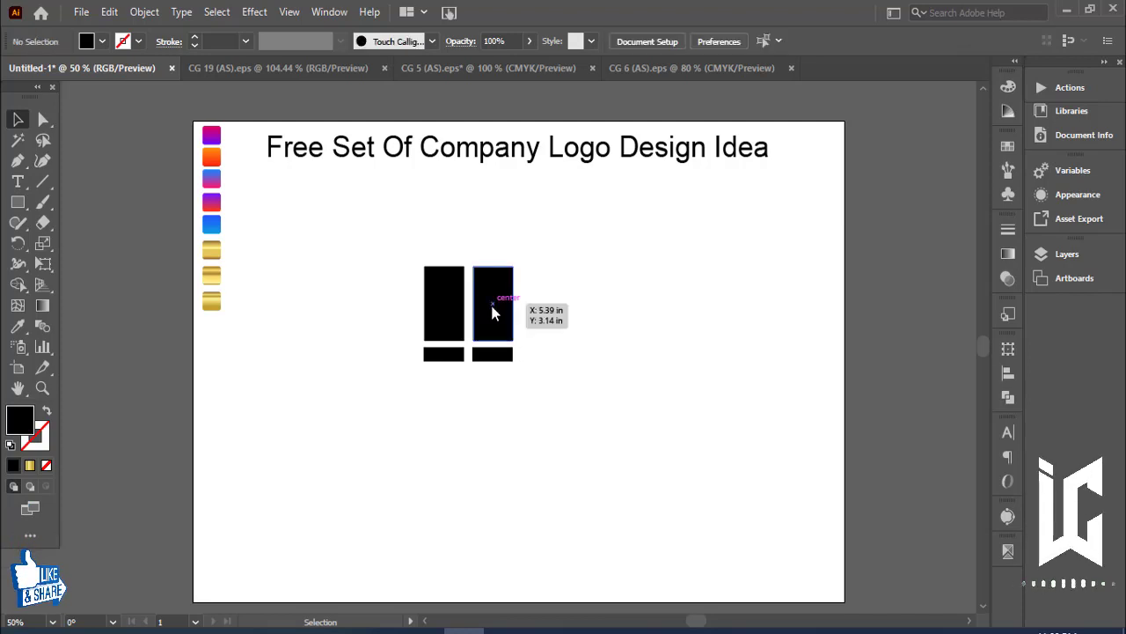
right_click(493, 312)
key(Escape)
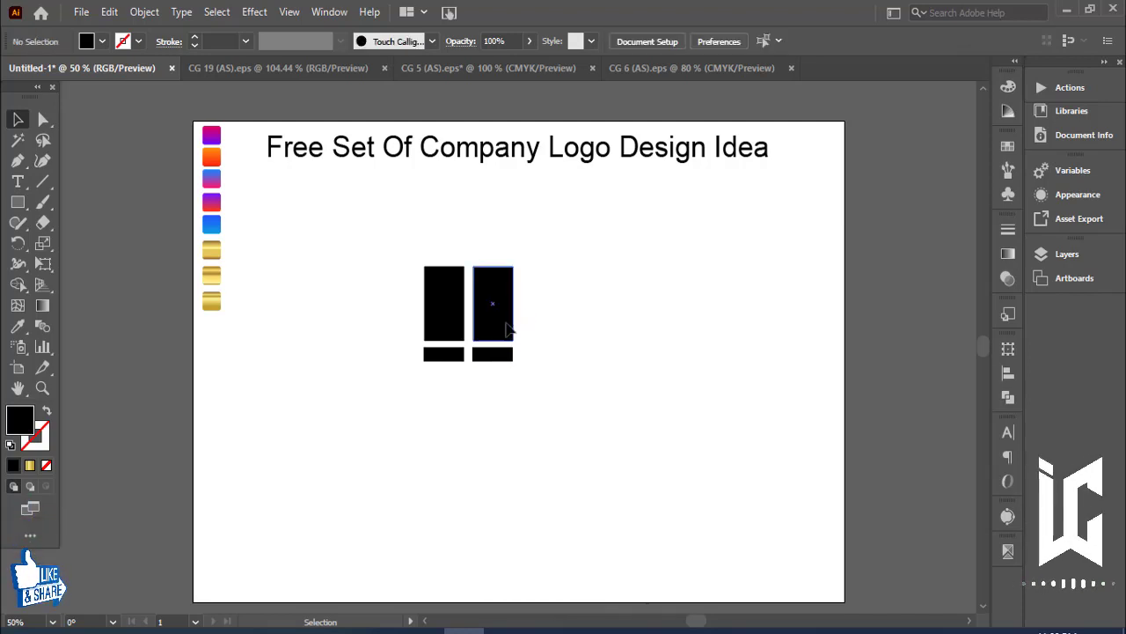
right_click(507, 327)
key(Escape)
Step: Enlarge both logo columns and shift them down and right
drag(533, 250, 387, 382)
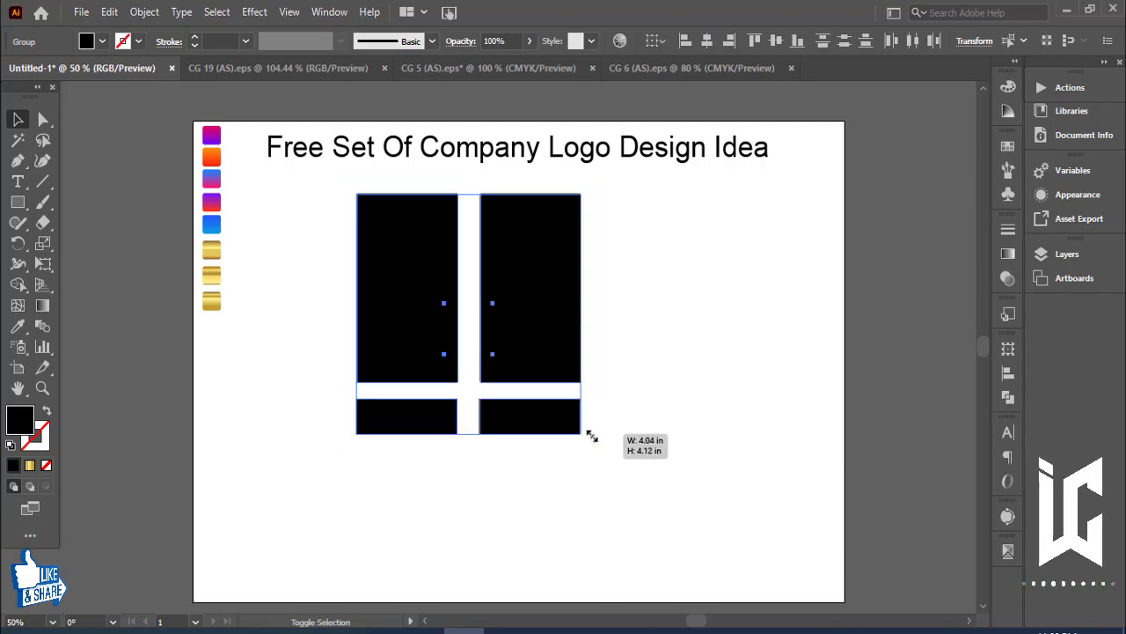
drag(516, 363, 590, 434)
mouse_move(570, 338)
mouse_down()
mouse_move(588, 366)
mouse_move(588, 353)
mouse_up()
Step: Reflect the right column horizontally so its bar sits on top
click(598, 335)
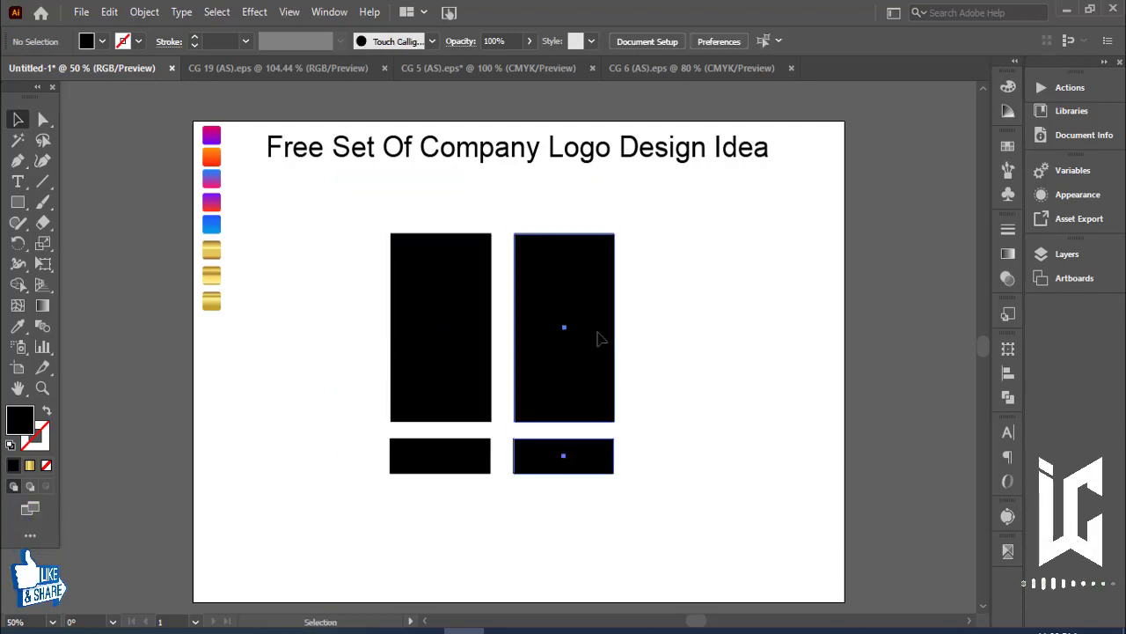
right_click(598, 333)
mouse_move(649, 225)
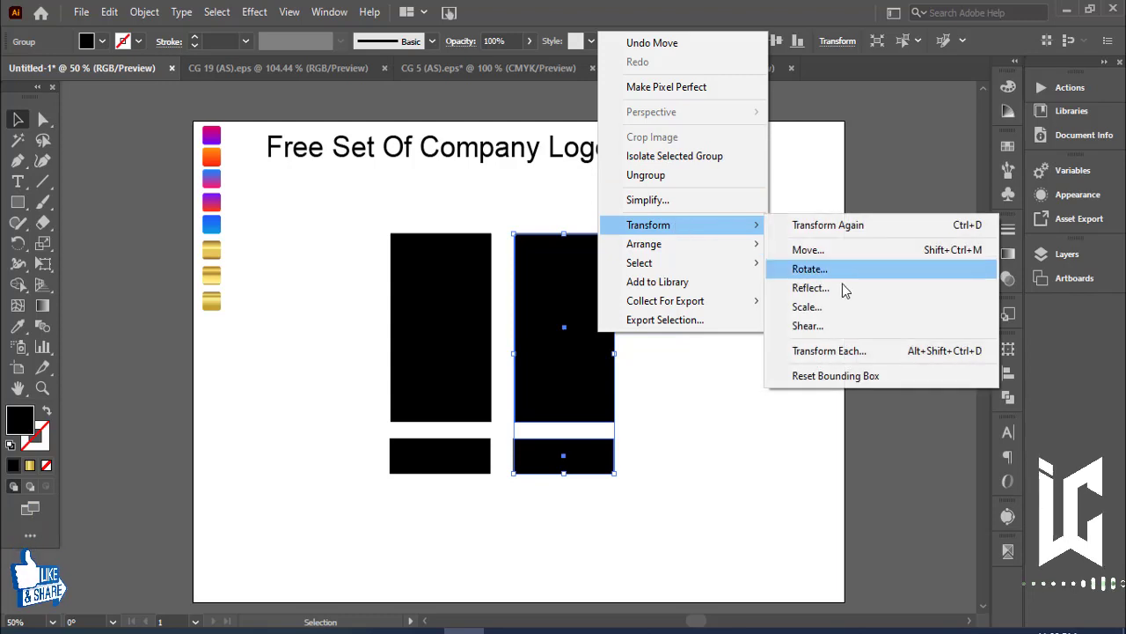
click(818, 291)
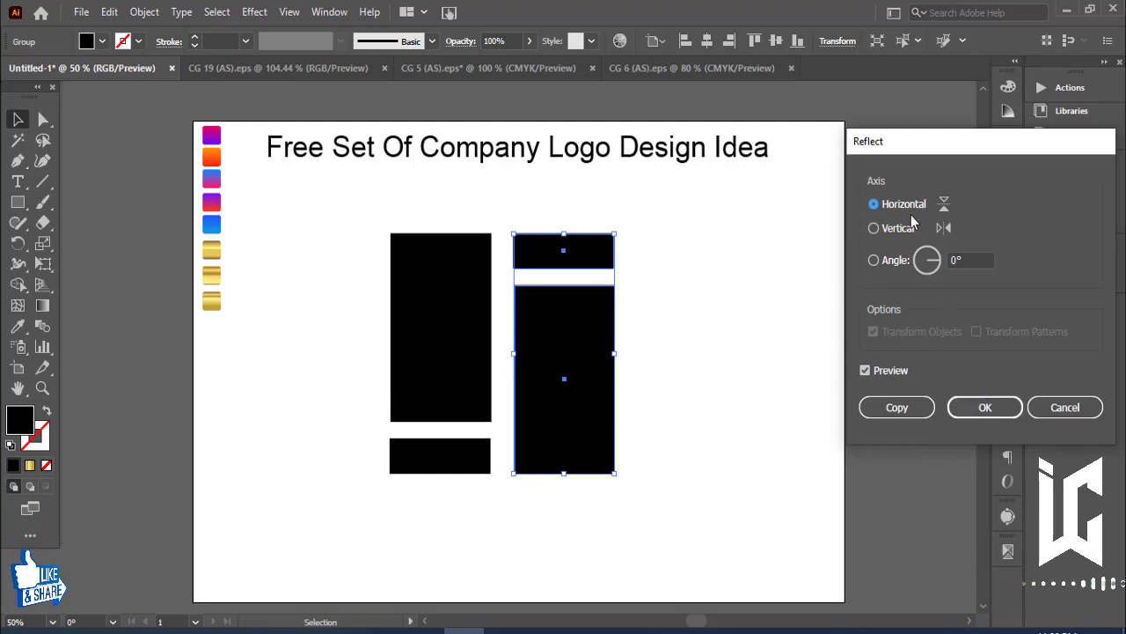
click(989, 412)
click(789, 363)
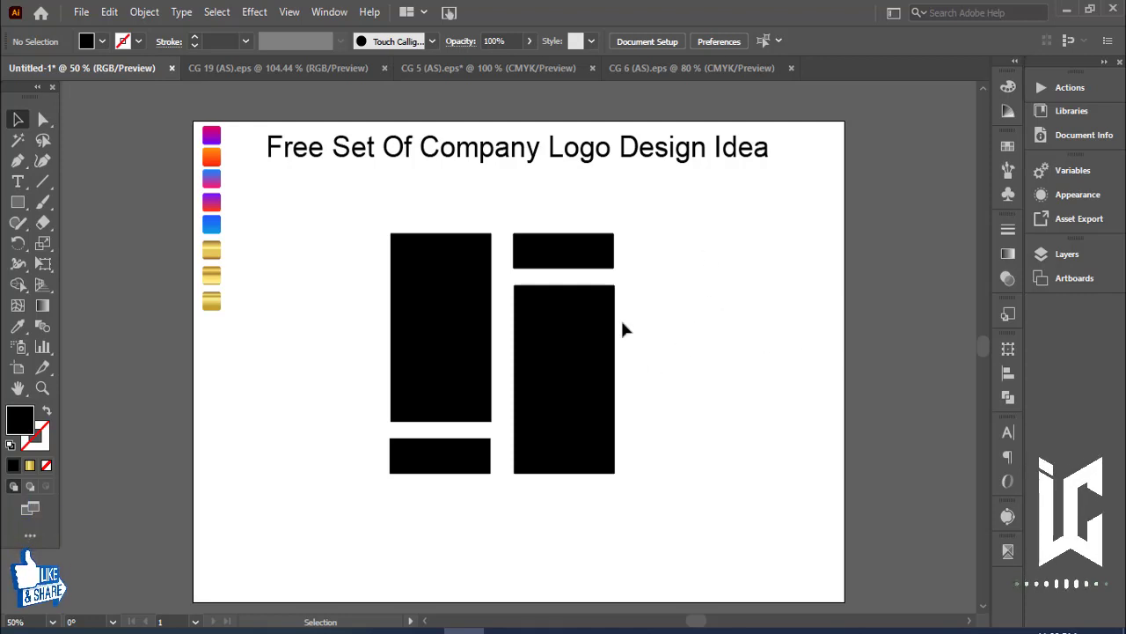
Step: Try rotating the logo 45° into a diamond twice, undoing each time
drag(704, 211, 566, 491)
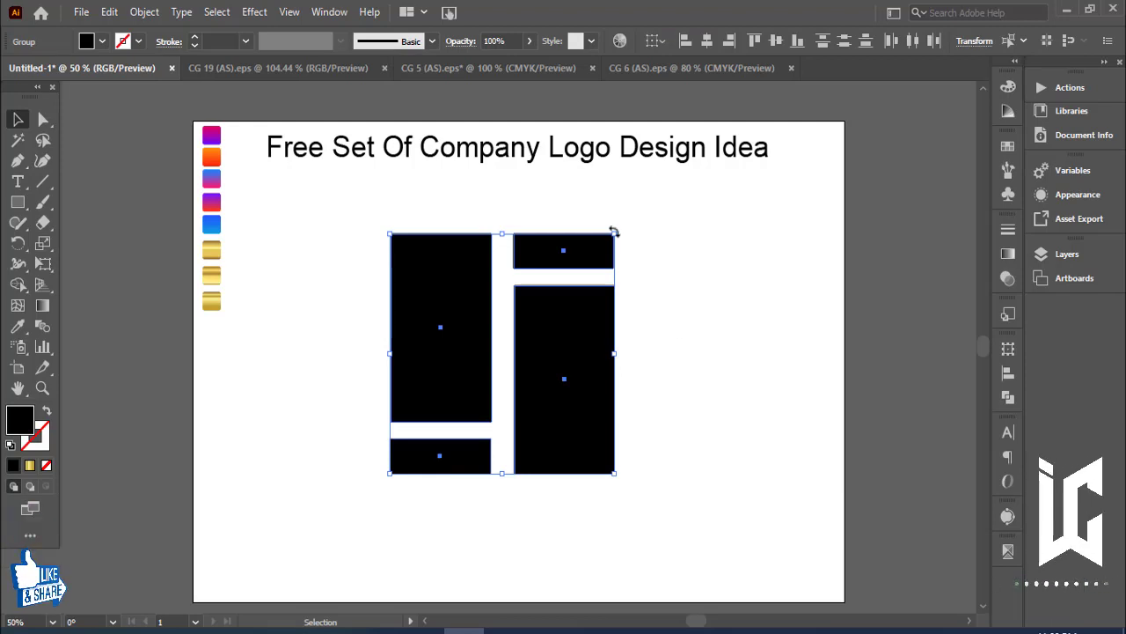
drag(620, 227, 689, 344)
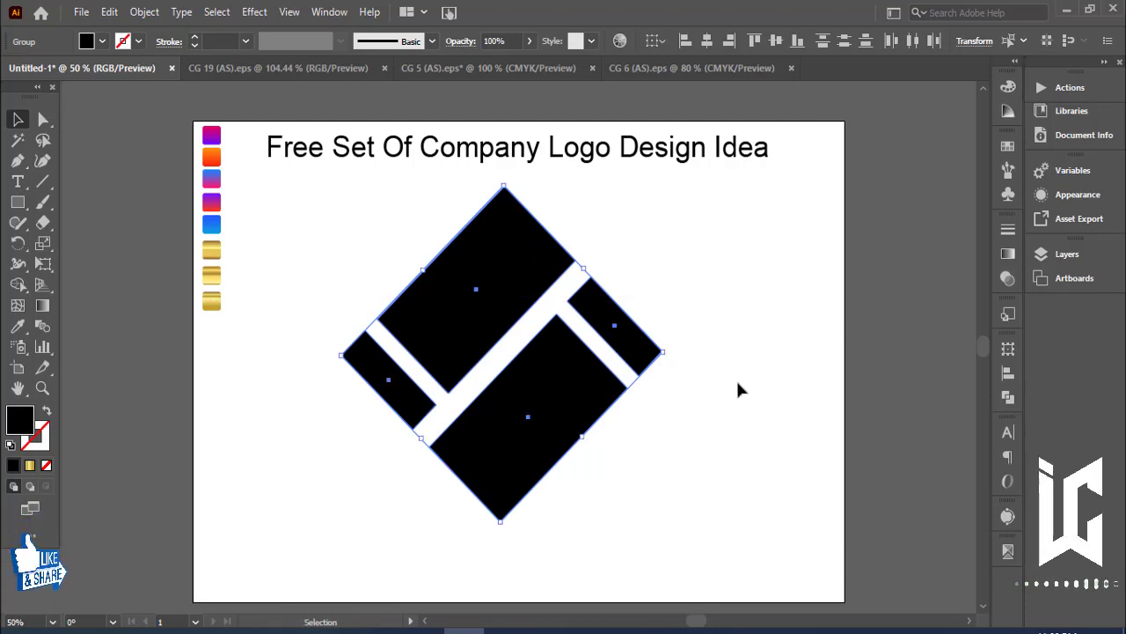
key(ctrl+z)
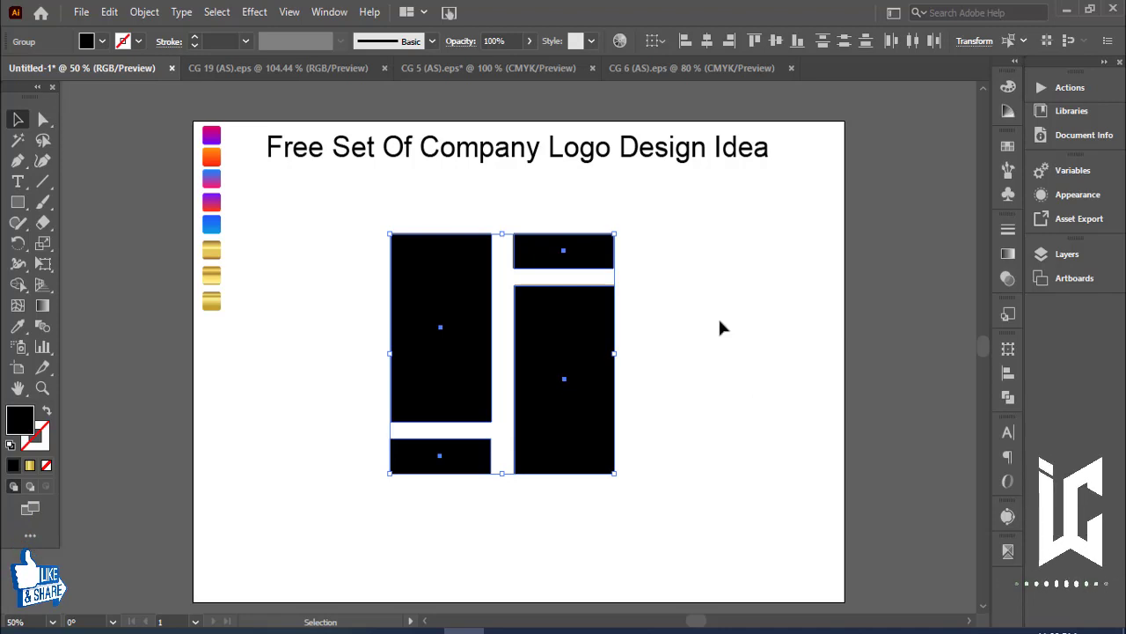
drag(660, 290, 696, 392)
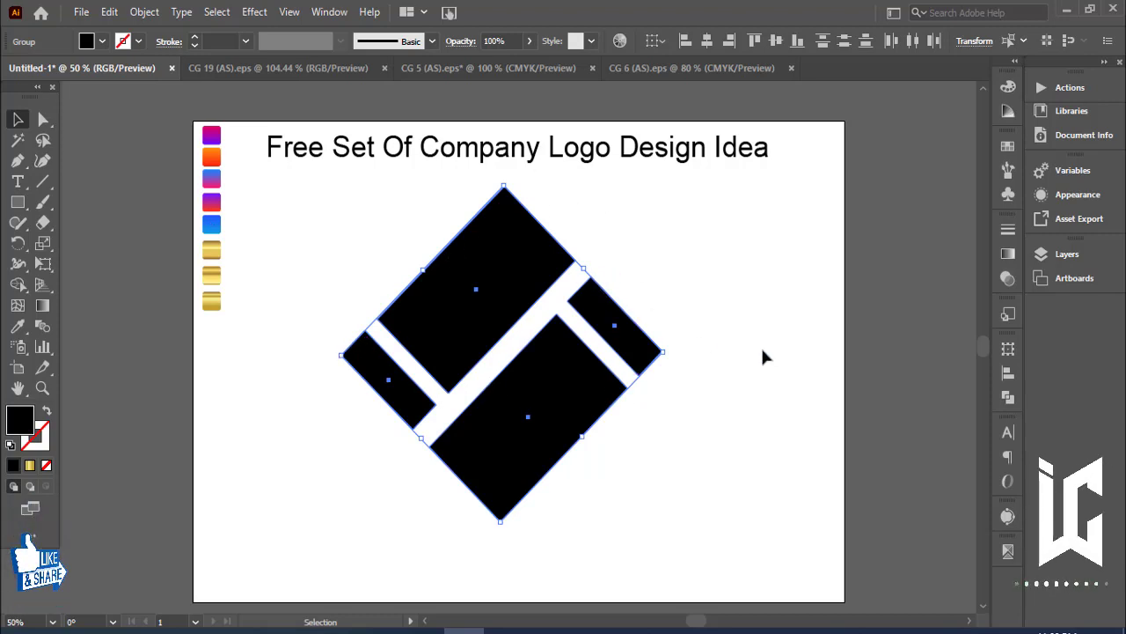
key(ctrl+z)
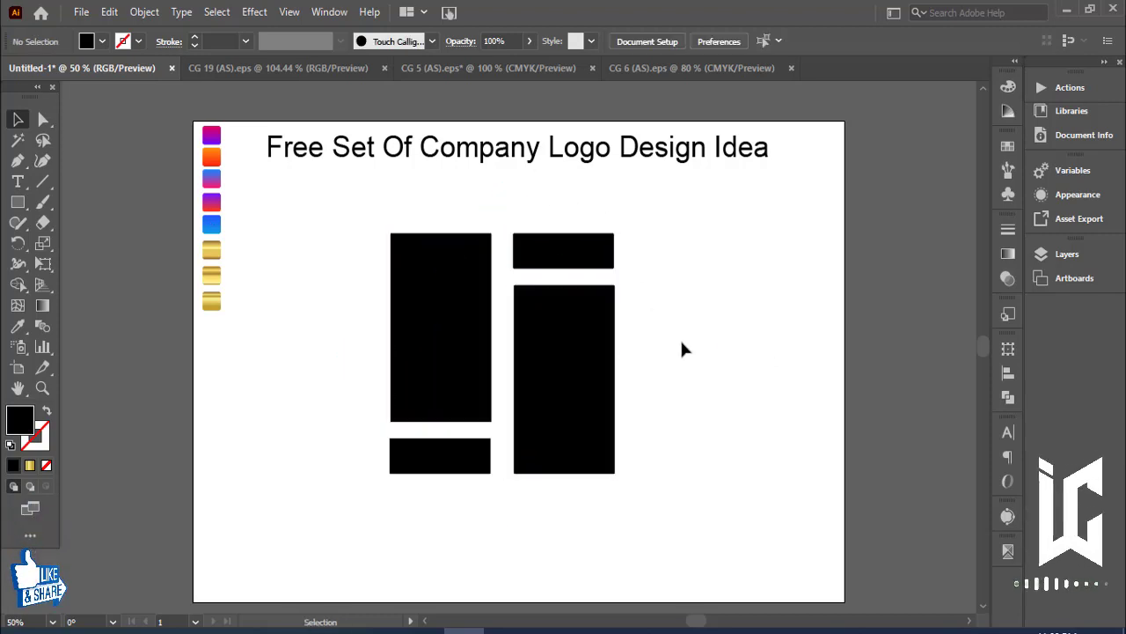
Step: Draw a trial rectangle right of the logo, then delete it
drag(681, 338, 519, 414)
click(163, 303)
click(18, 201)
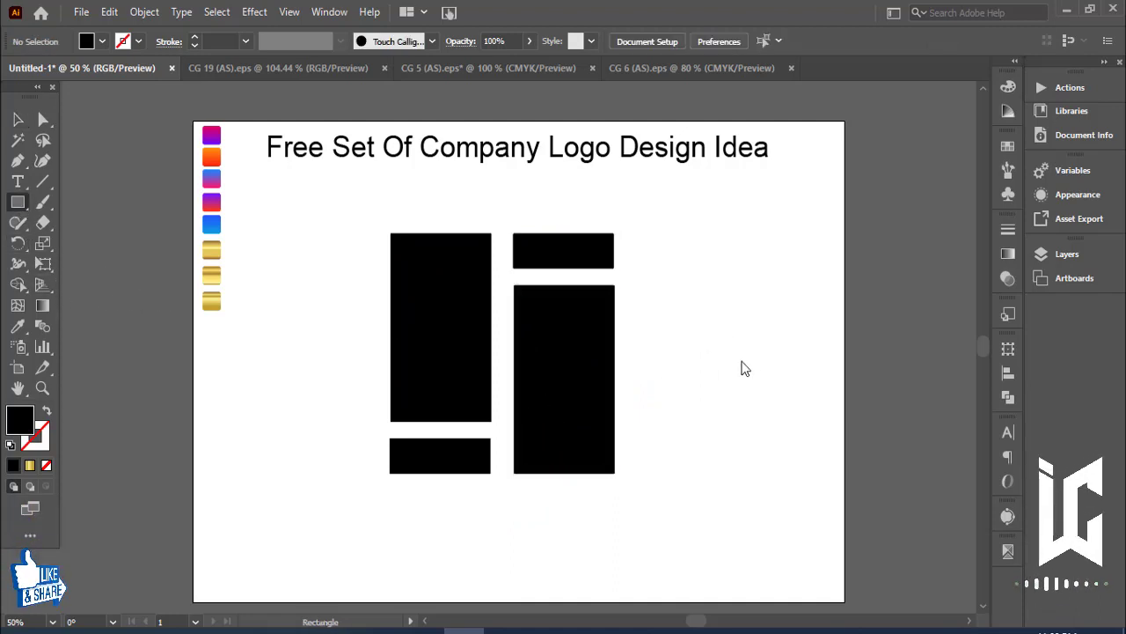
drag(693, 276, 890, 485)
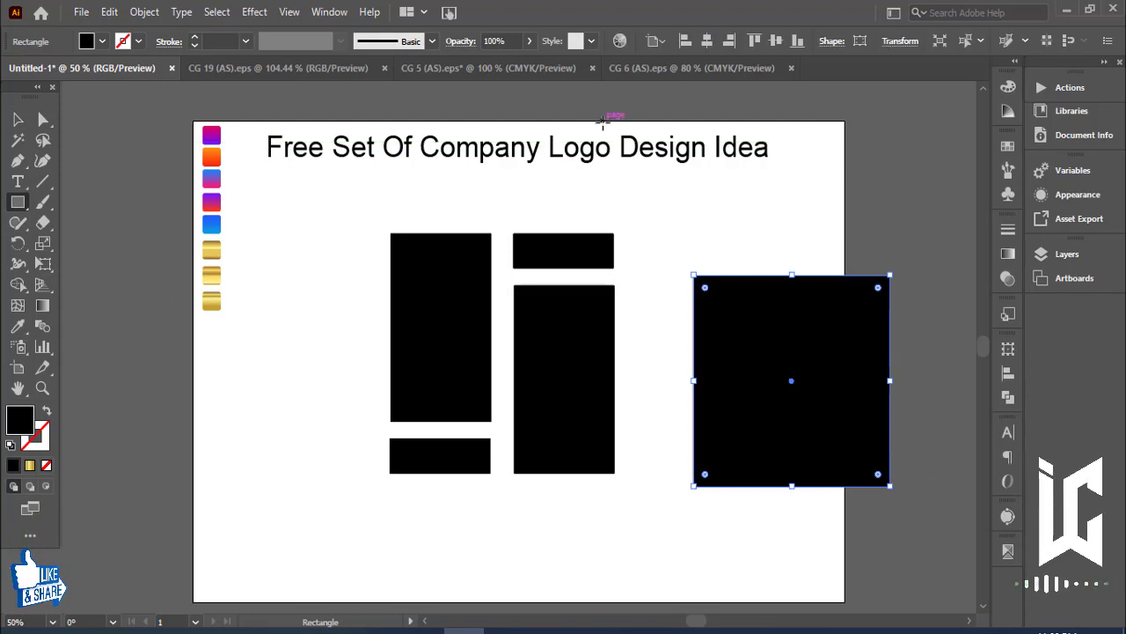
key(Delete)
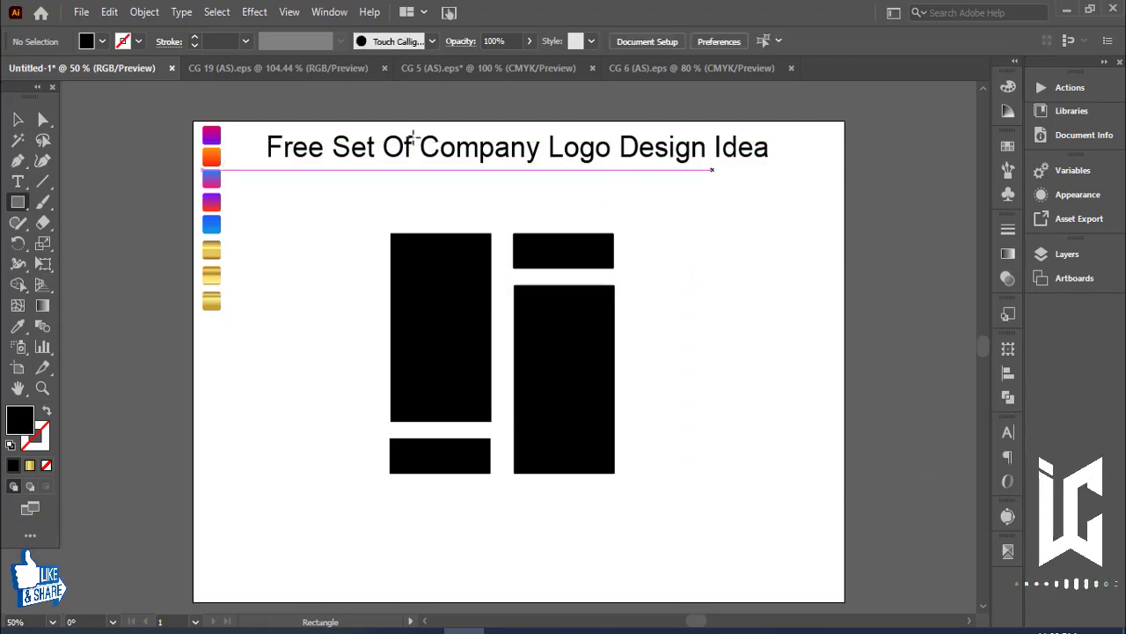
click(17, 119)
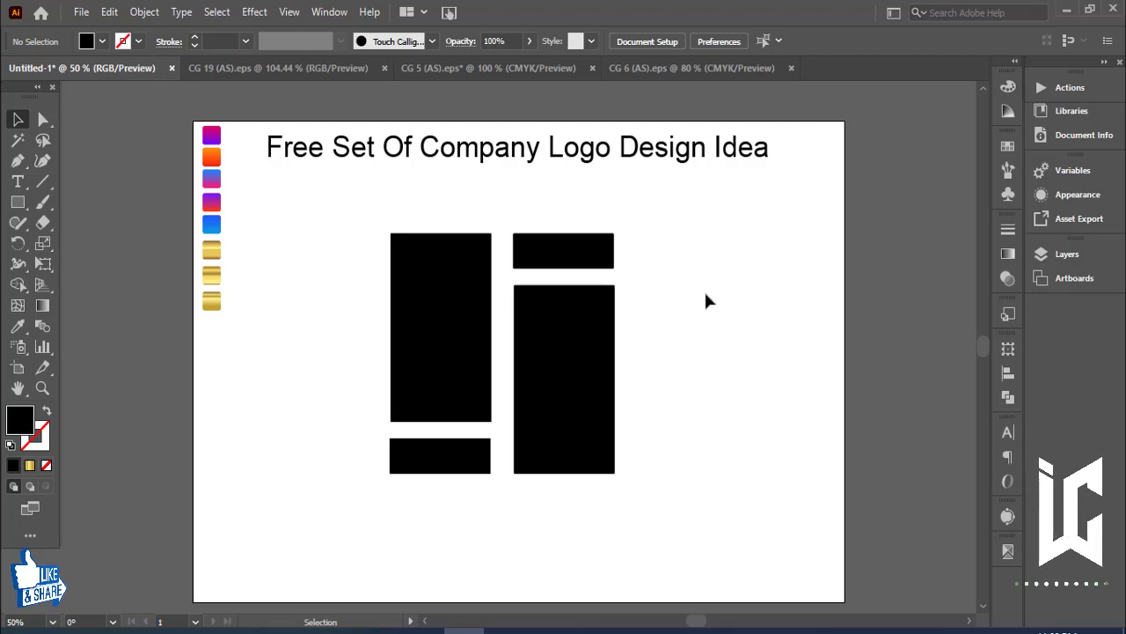
click(18, 202)
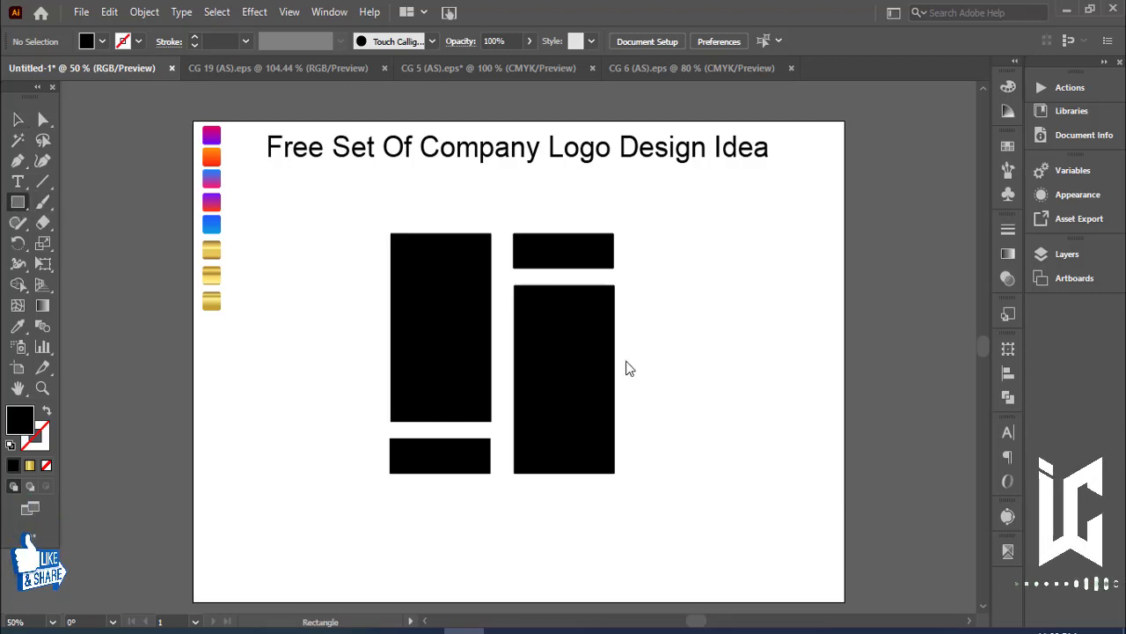
Step: Create an exact 2 in × 2 in square right of the logo
click(736, 373)
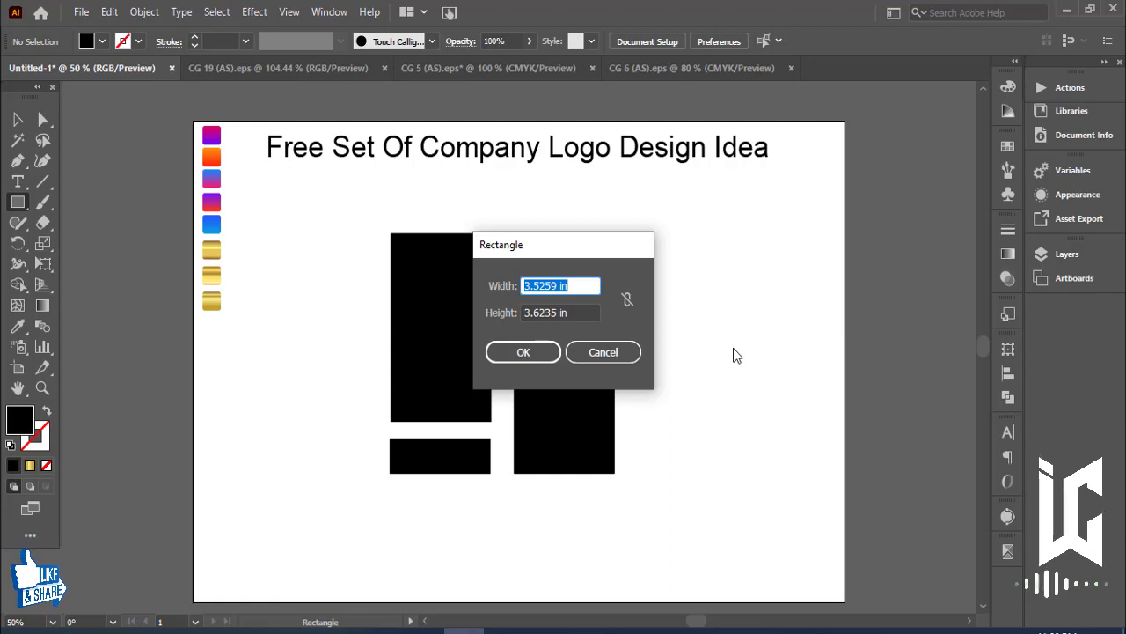
text(2)
key(Tab)
text(2)
key(Return)
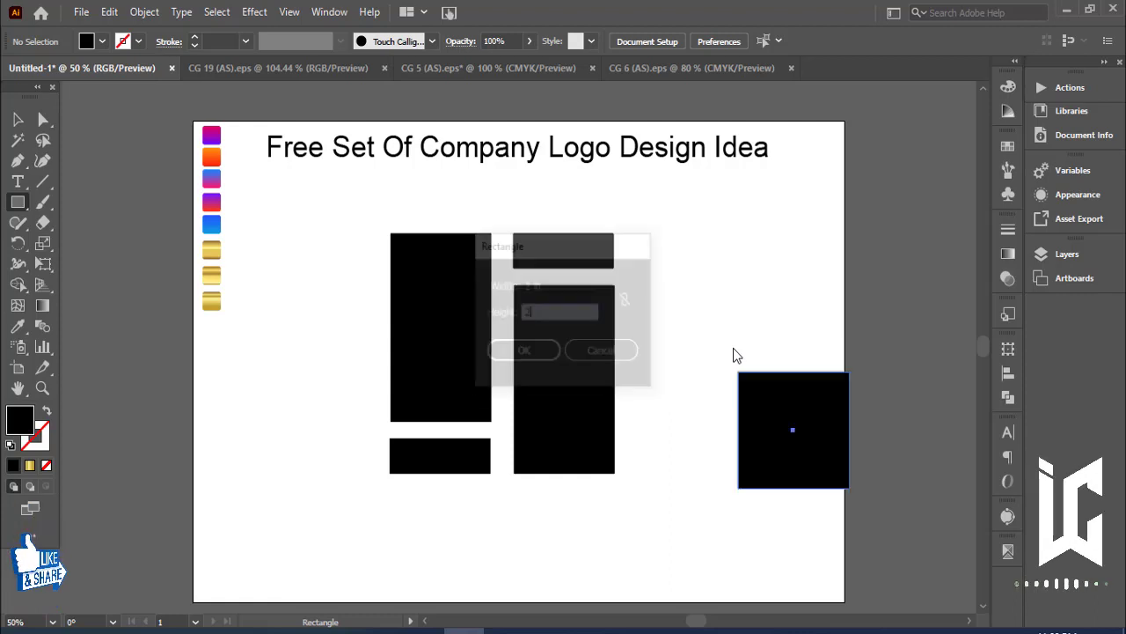
click(20, 121)
Step: Move and enlarge the square so it overlaps the logo
drag(329, 244, 599, 453)
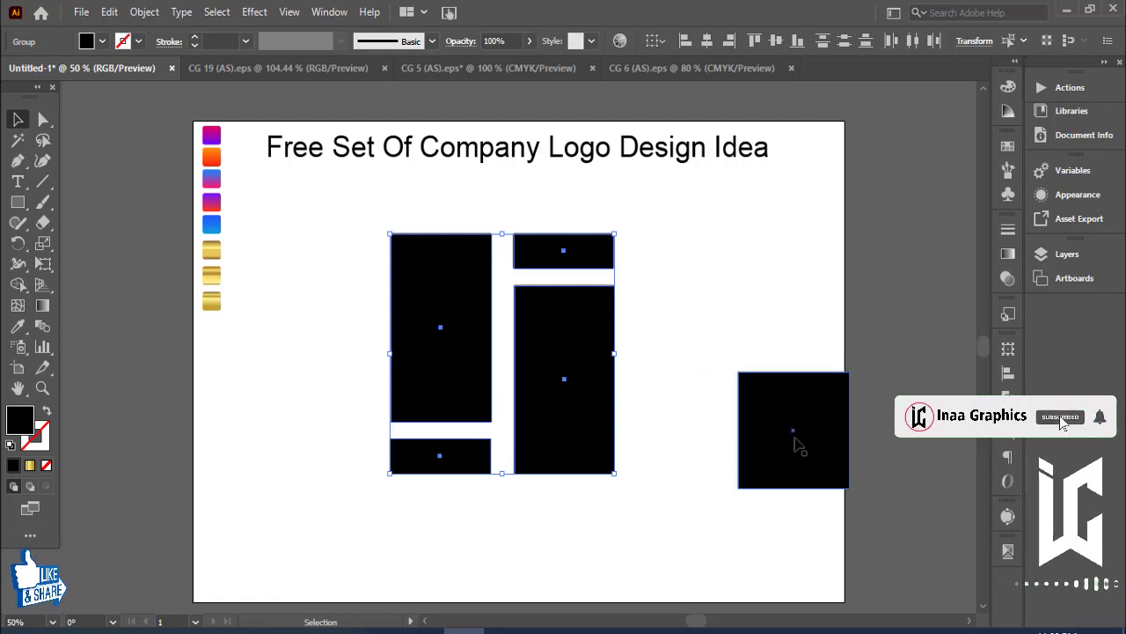
drag(796, 442, 729, 401)
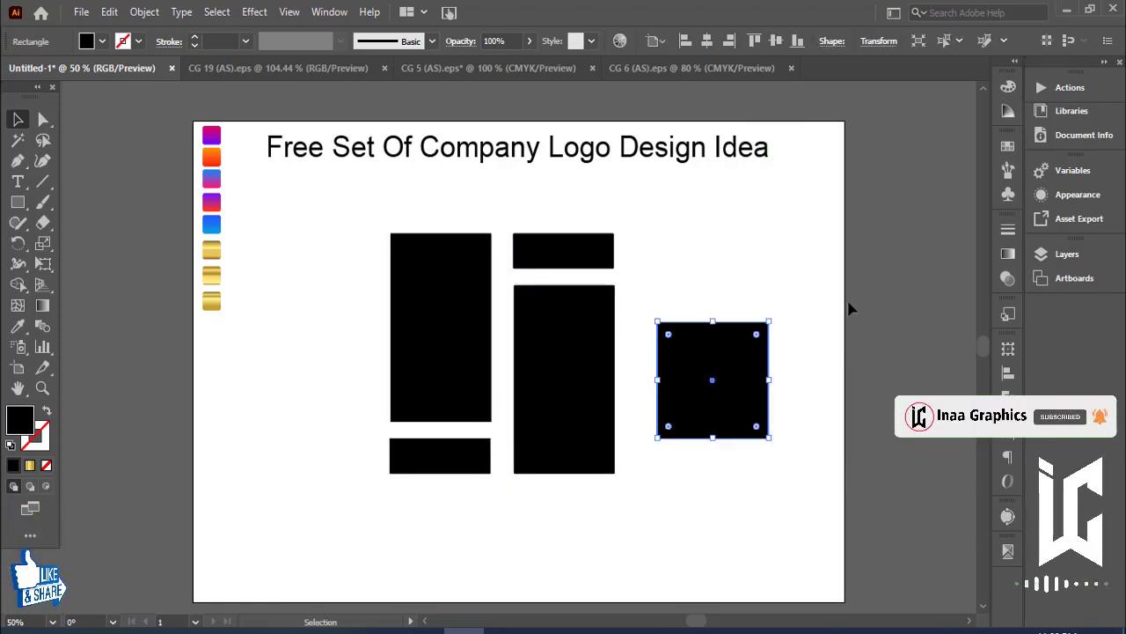
drag(770, 322, 848, 222)
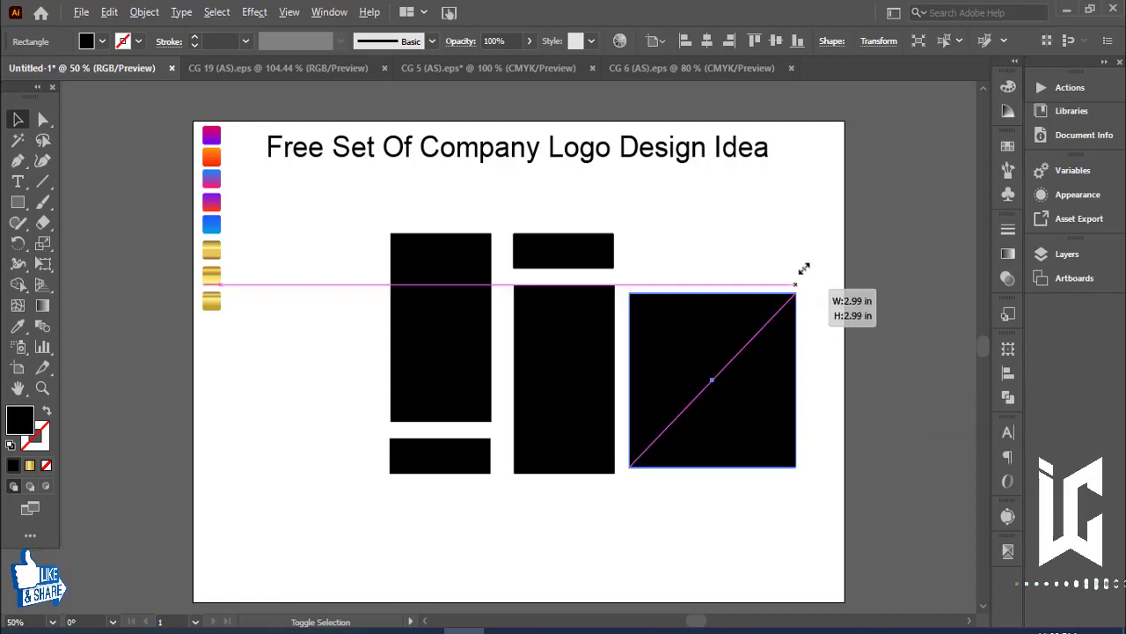
click(779, 219)
click(749, 297)
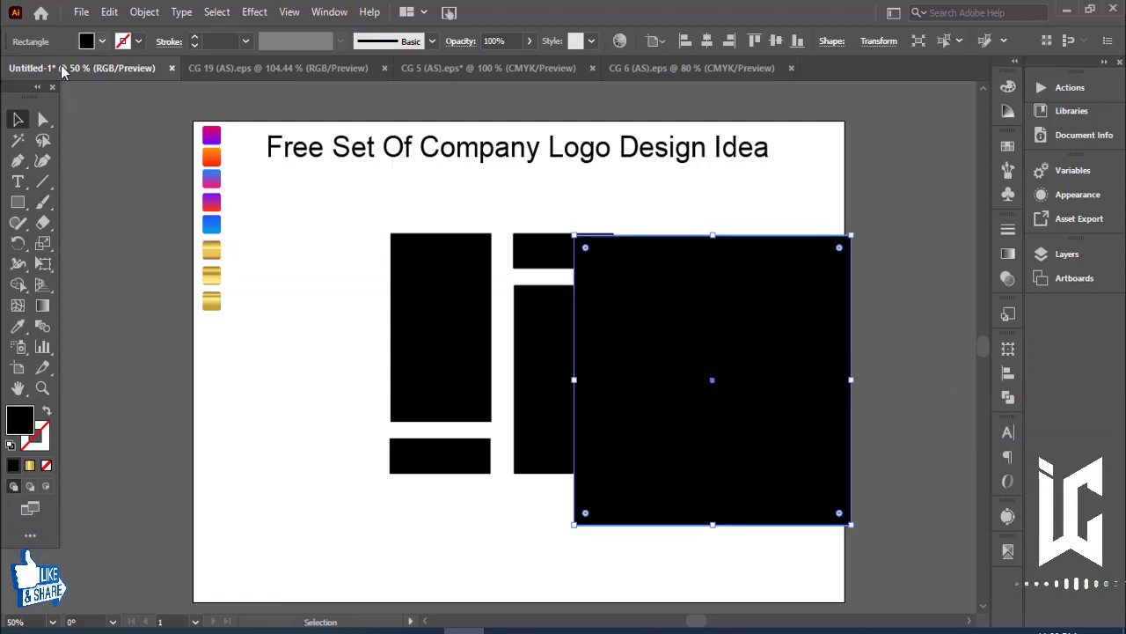
Step: Set the square's fill to None and its stroke to black
click(102, 41)
click(11, 70)
click(138, 41)
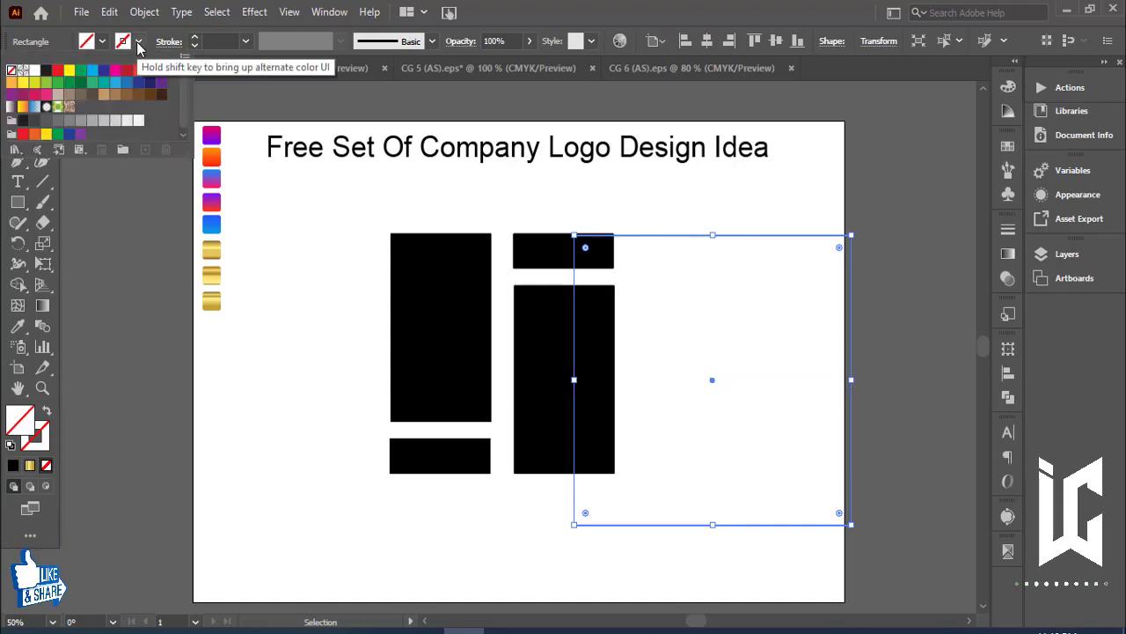
click(45, 69)
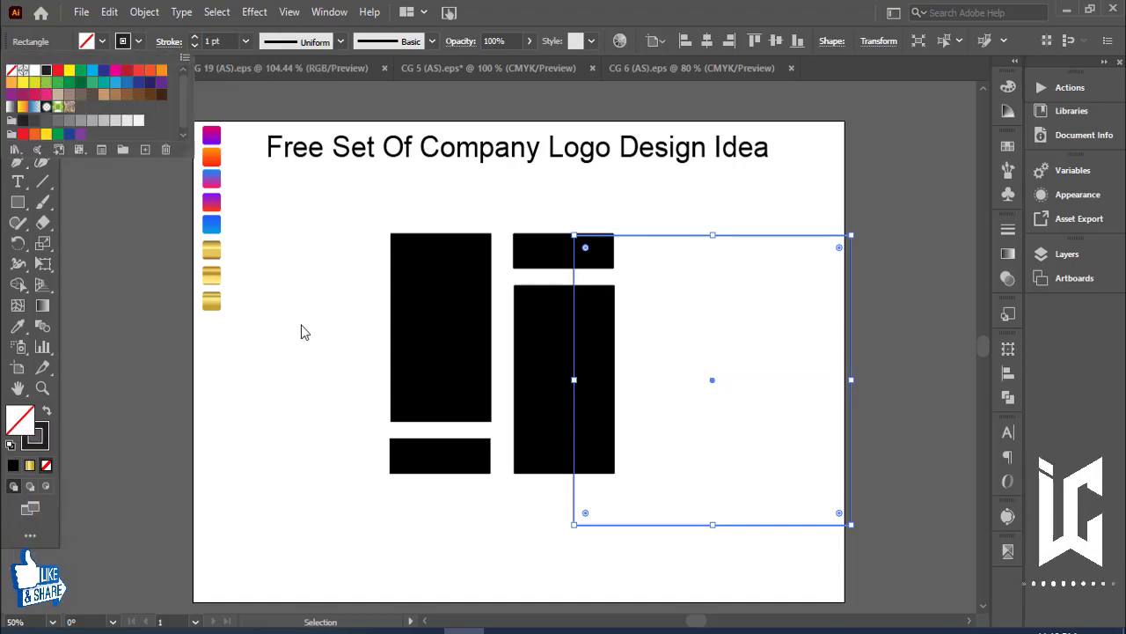
drag(313, 304, 486, 387)
Step: Move the black logo inside the square outline and shift the framed logo left
drag(557, 417, 555, 414)
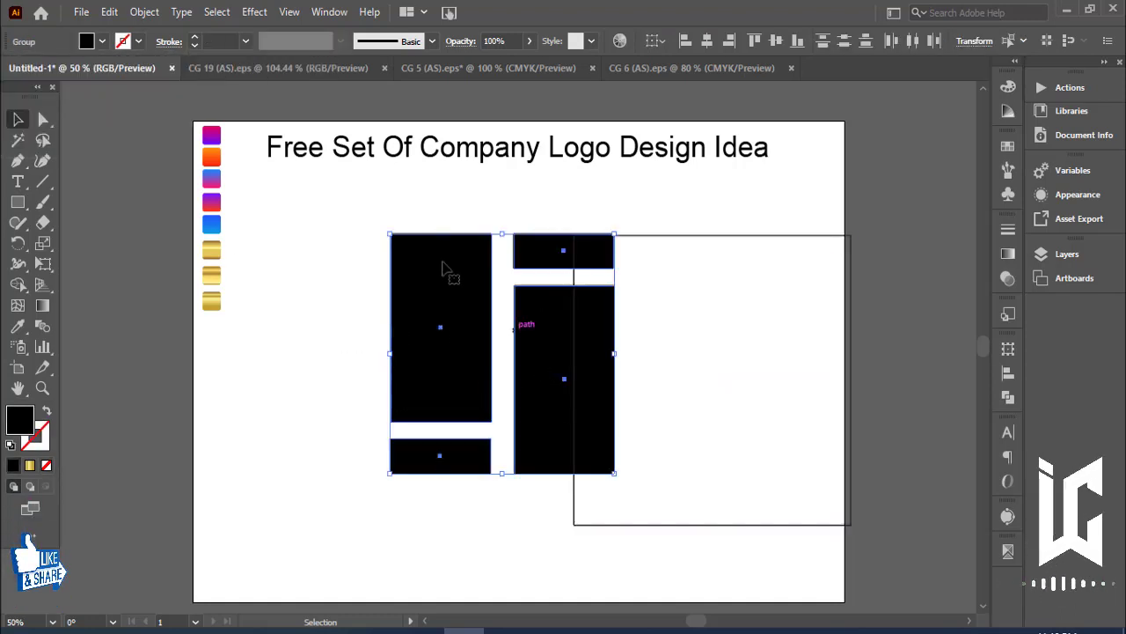
drag(466, 345, 692, 380)
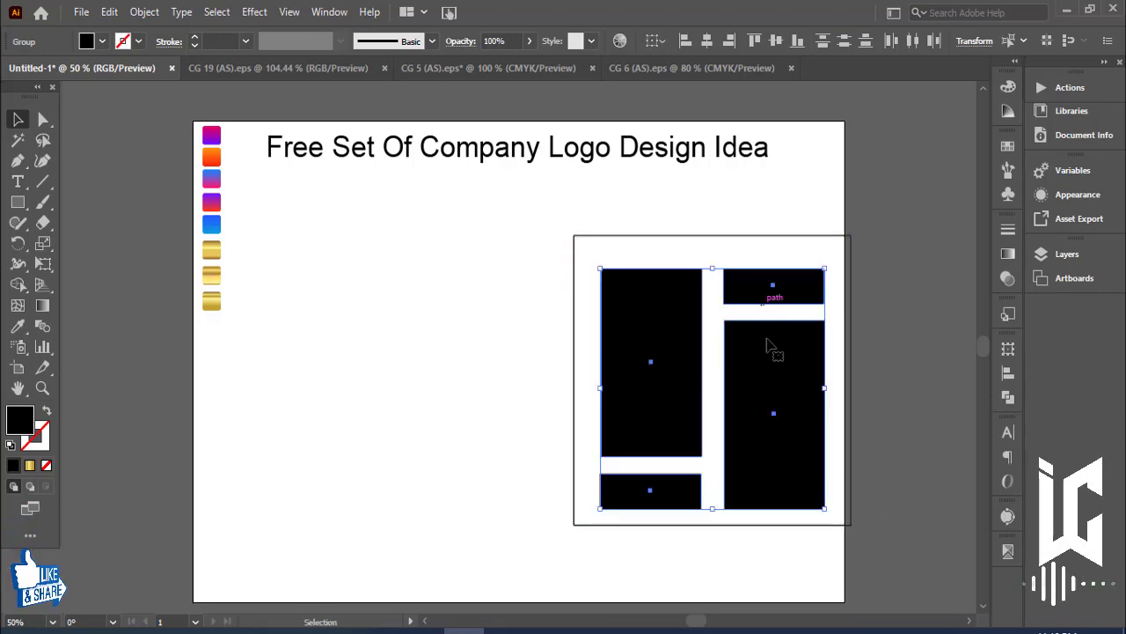
click(860, 282)
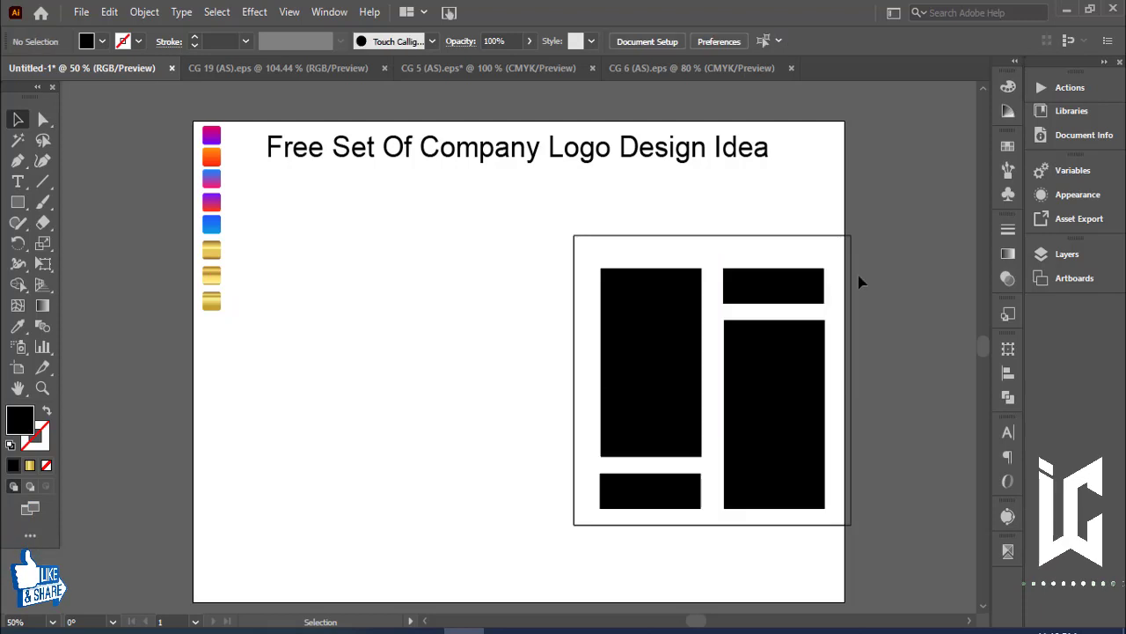
drag(620, 427, 621, 421)
drag(784, 388, 643, 393)
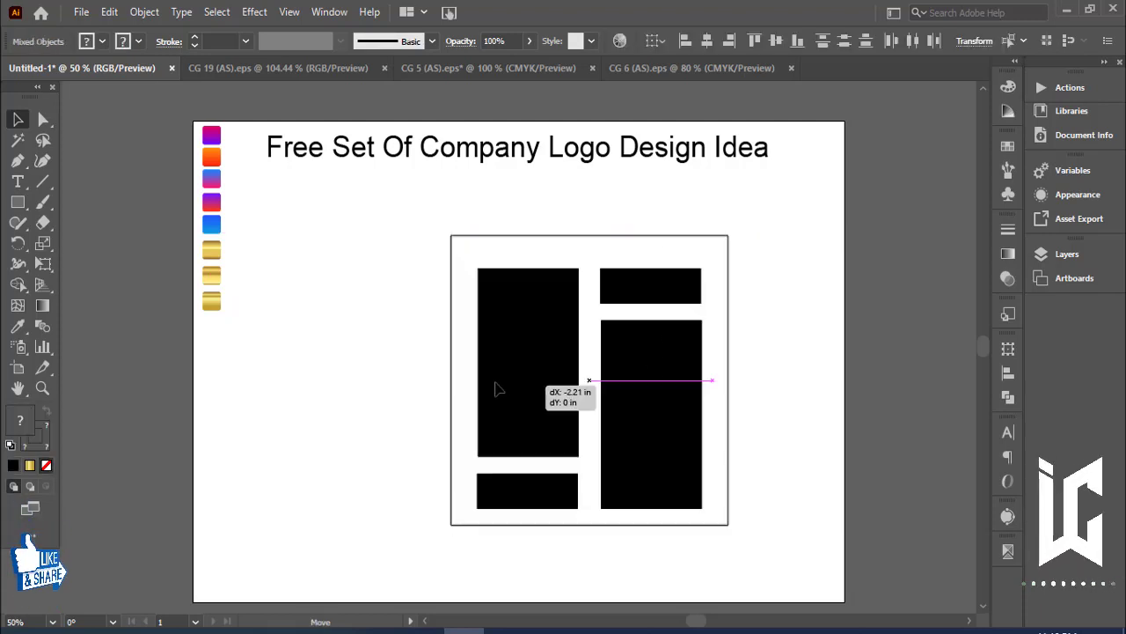
click(762, 384)
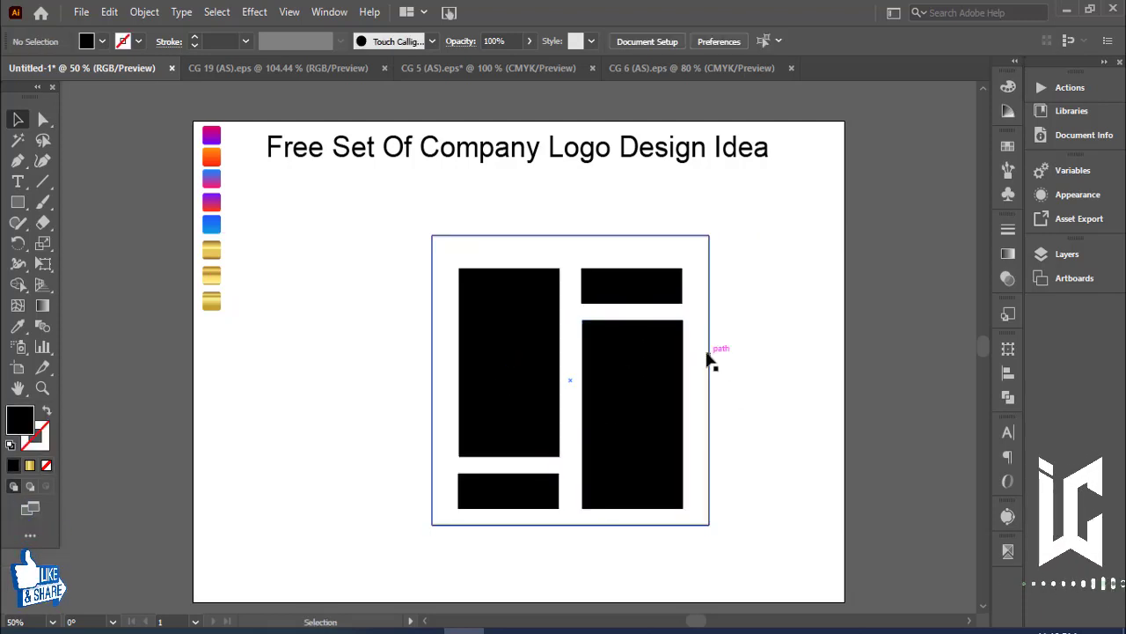
key(ctrl+equal)
mouse_move(736, 420)
mouse_down()
mouse_move(631, 401)
mouse_move(665, 396)
mouse_up()
Step: Attempt aligning all objects, undoing the accidental shifts of rectangles and frame
key(ctrl+a)
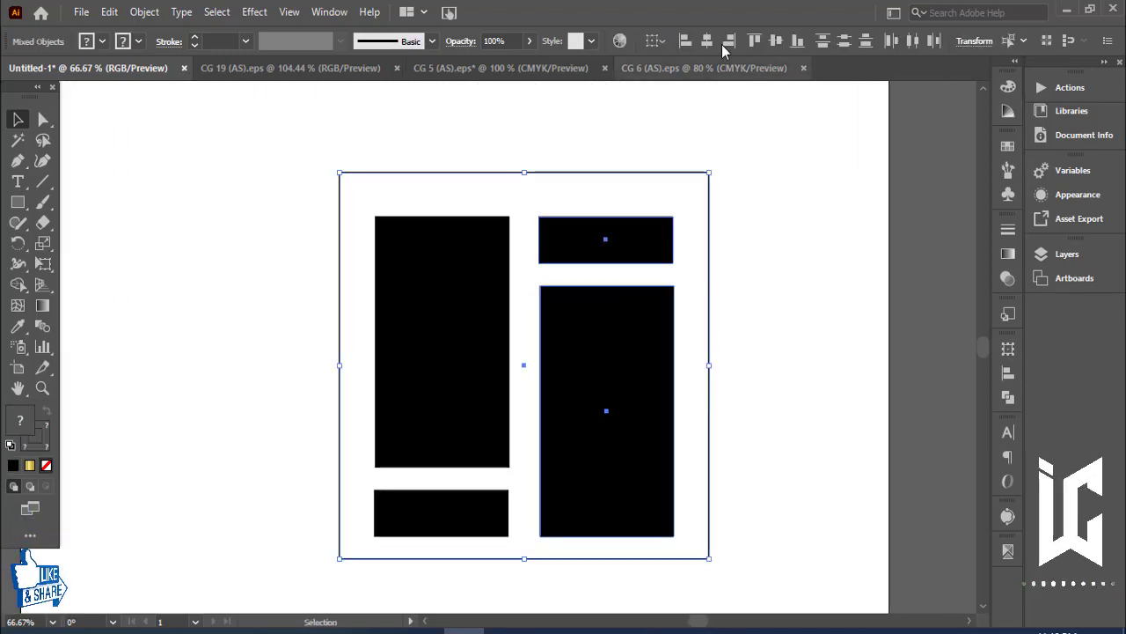
click(721, 44)
click(715, 44)
key(a)
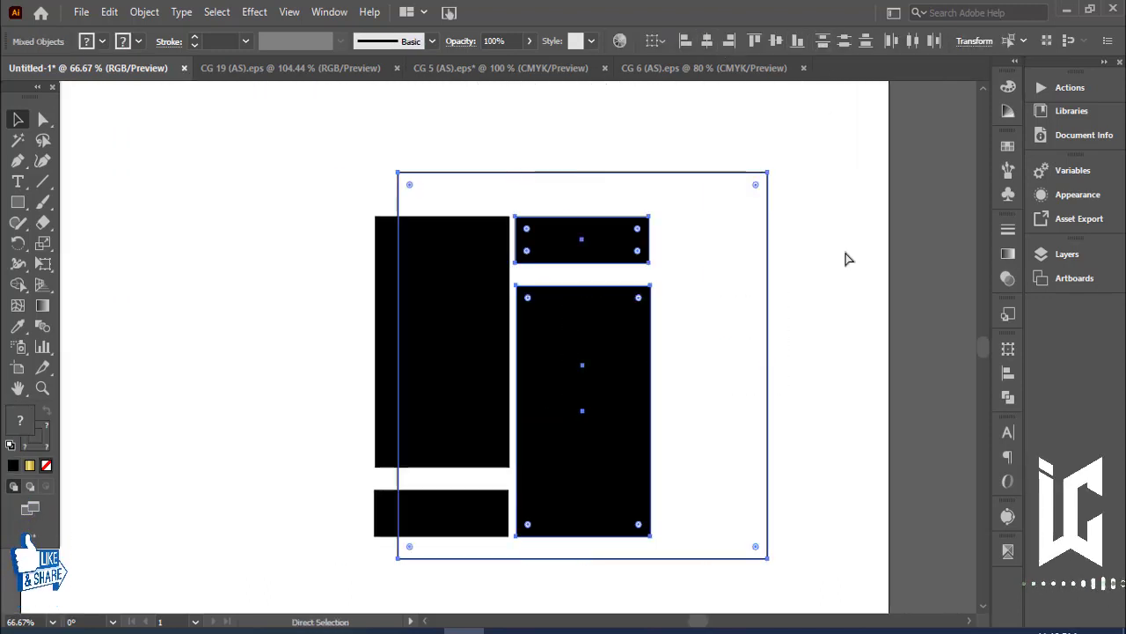
key(ctrl+z)
key(v)
click(695, 314)
key(a)
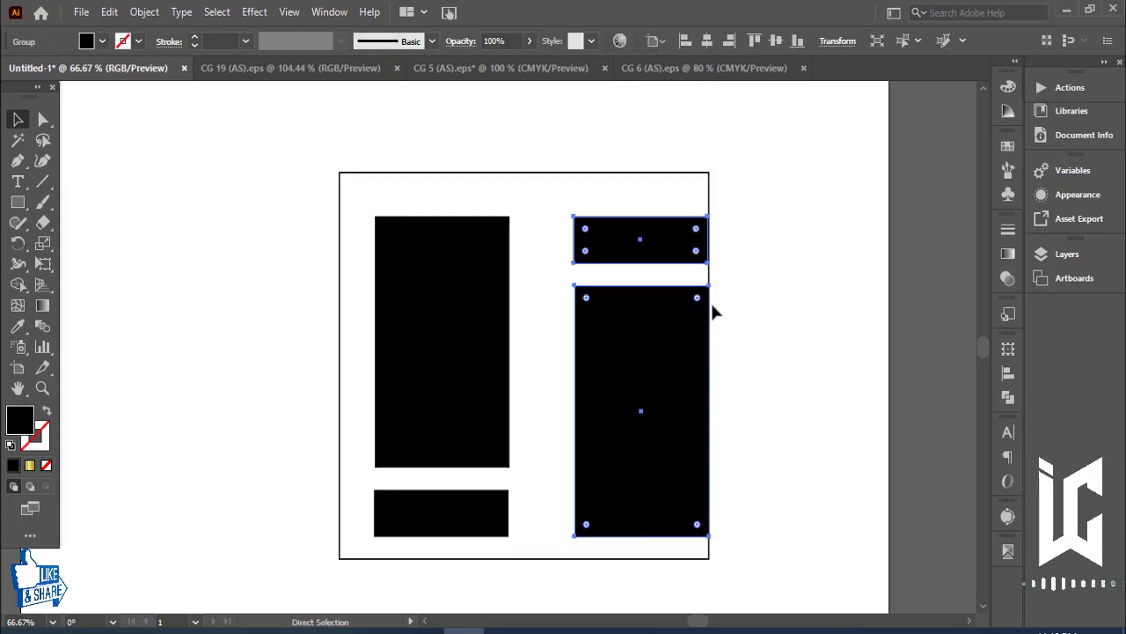
key(ctrl+z)
key(v)
click(753, 238)
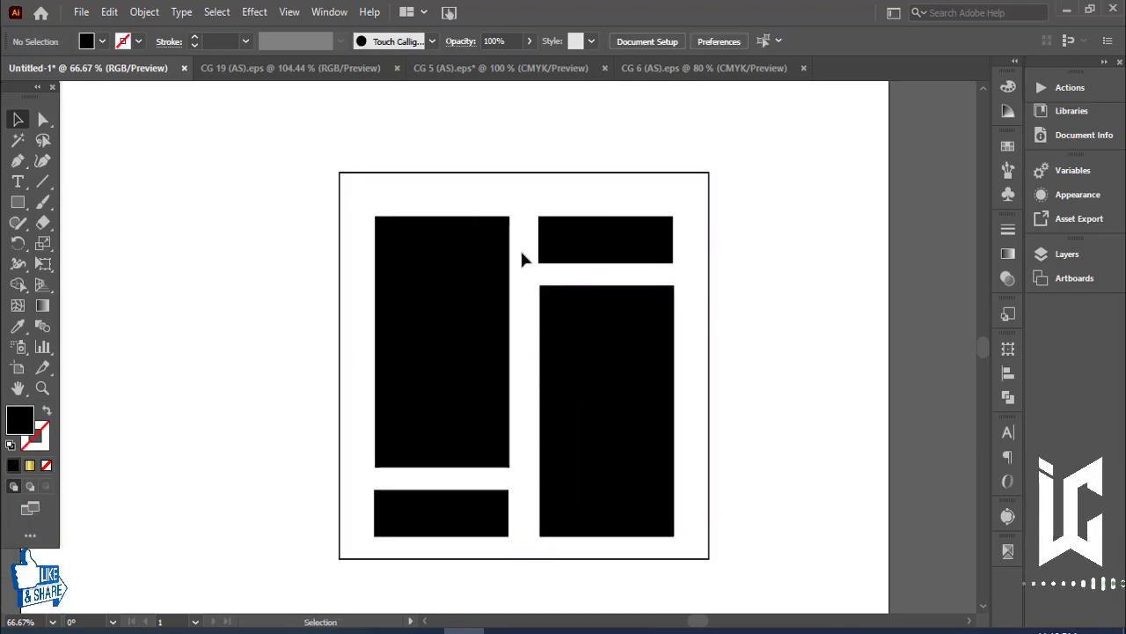
Step: Select the logo with its frame and centre it horizontally
click(522, 258)
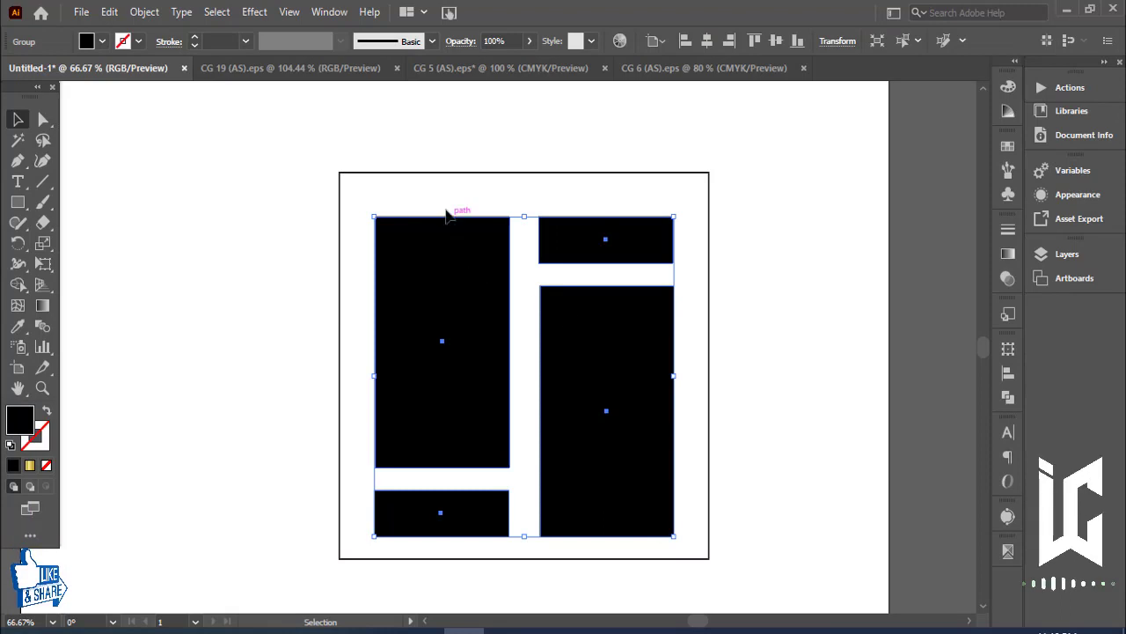
key(ctrl+a)
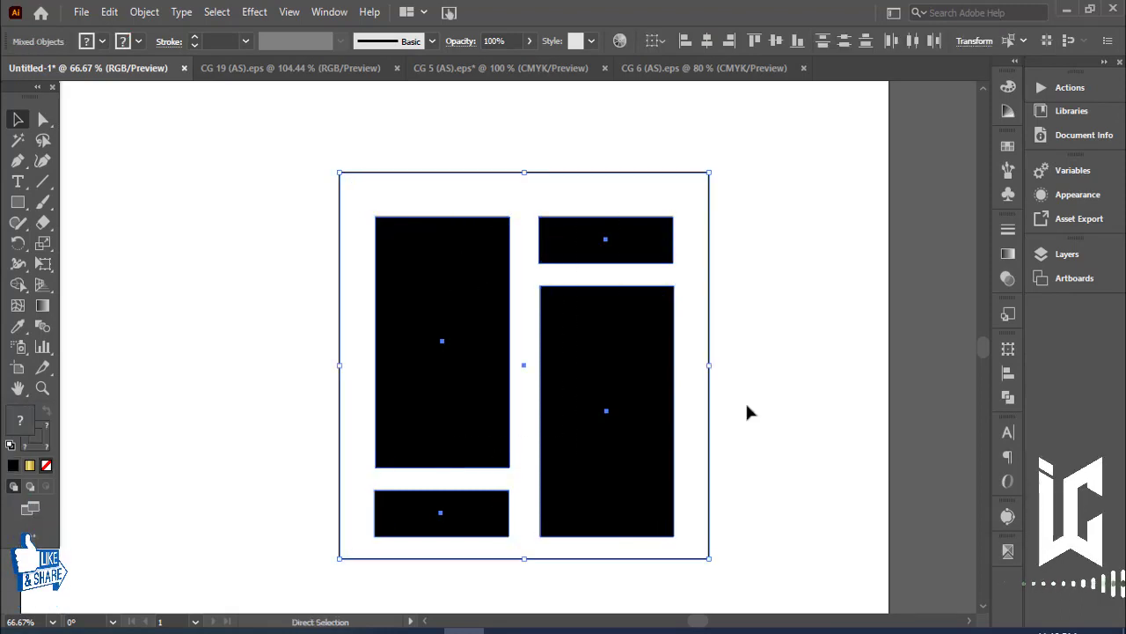
click(788, 182)
click(514, 337)
click(707, 42)
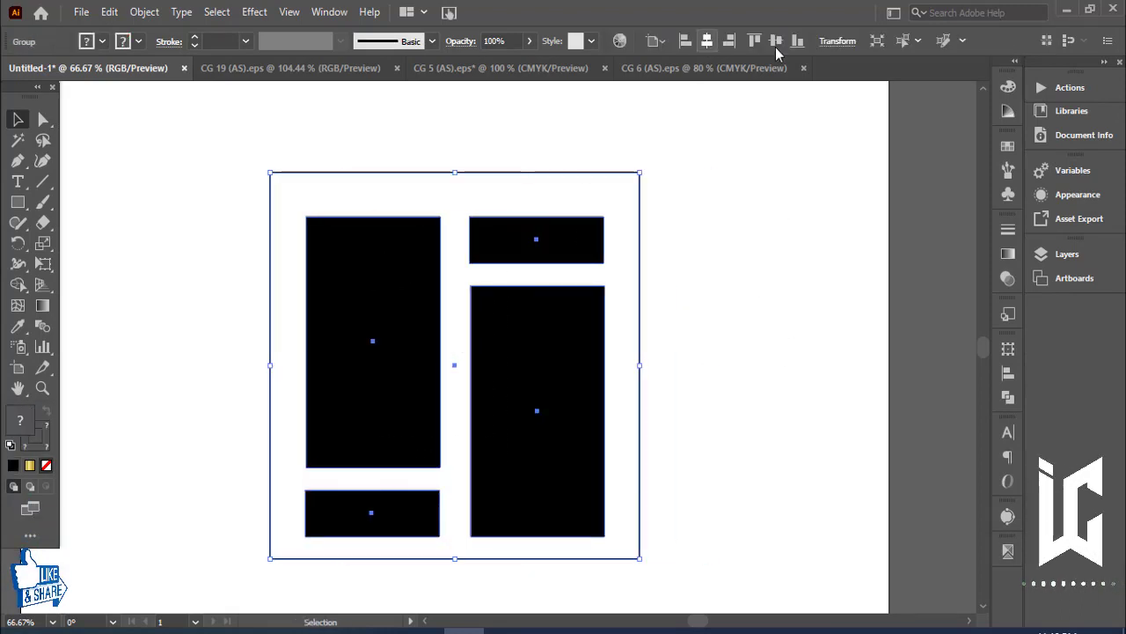
click(831, 366)
Step: Ungroup the black logo from its square frame
drag(835, 361, 854, 362)
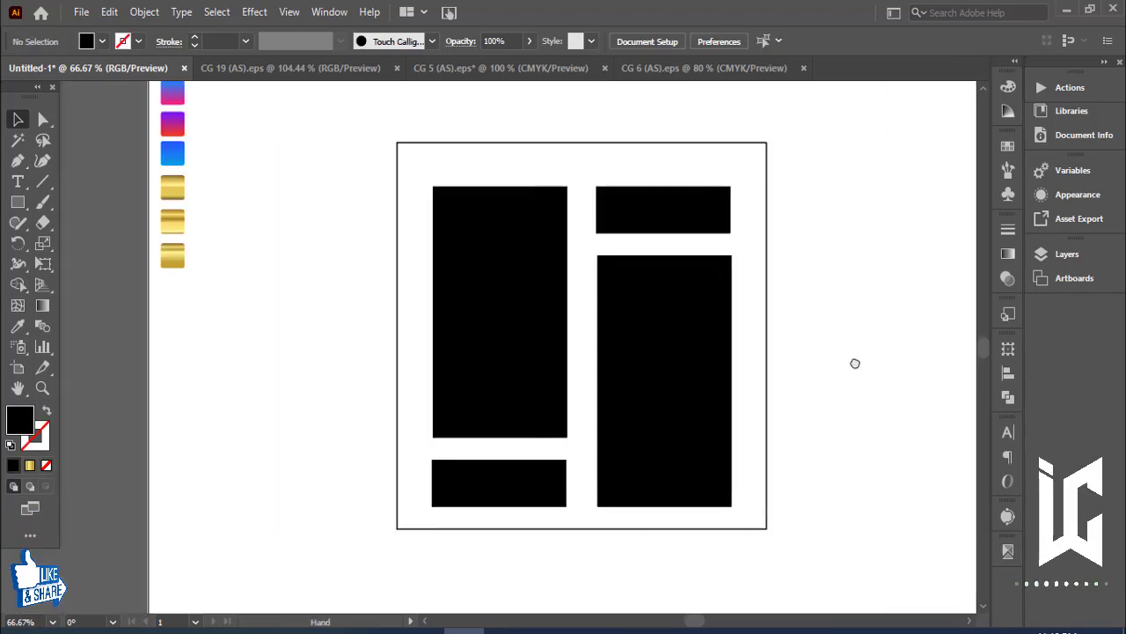
click(774, 249)
click(824, 226)
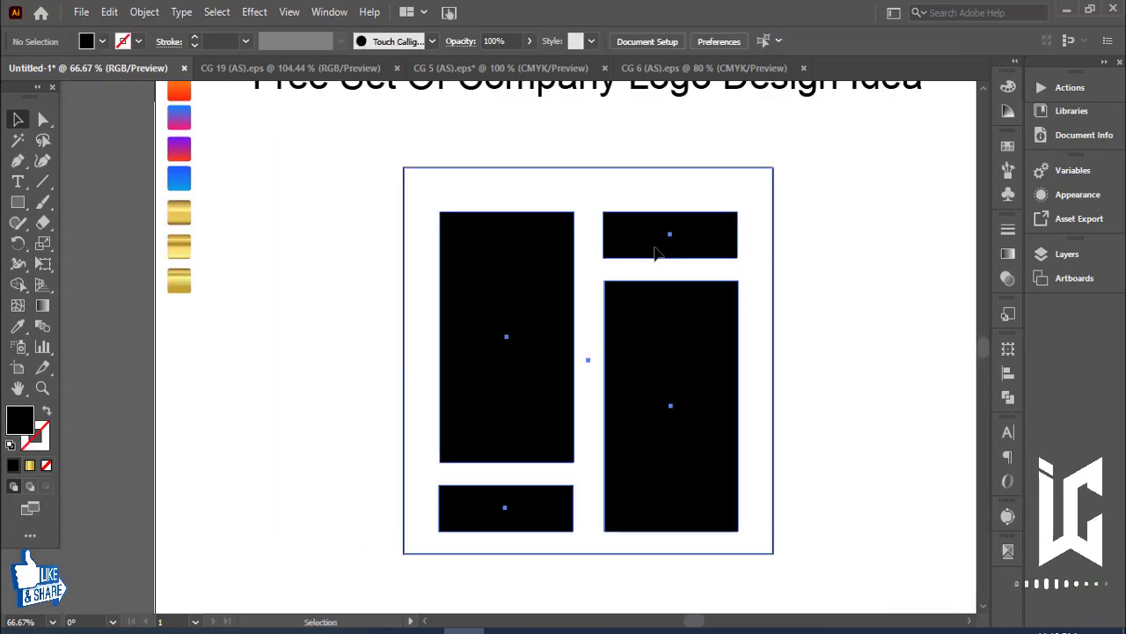
click(669, 249)
click(824, 230)
right_click(711, 243)
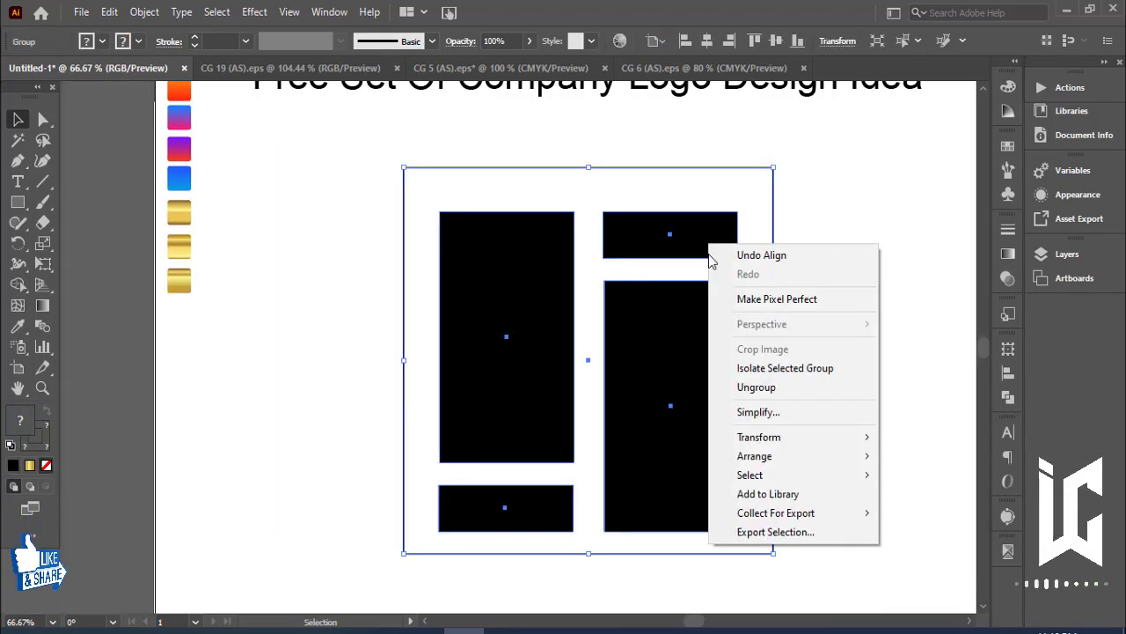
click(801, 223)
click(686, 257)
right_click(686, 256)
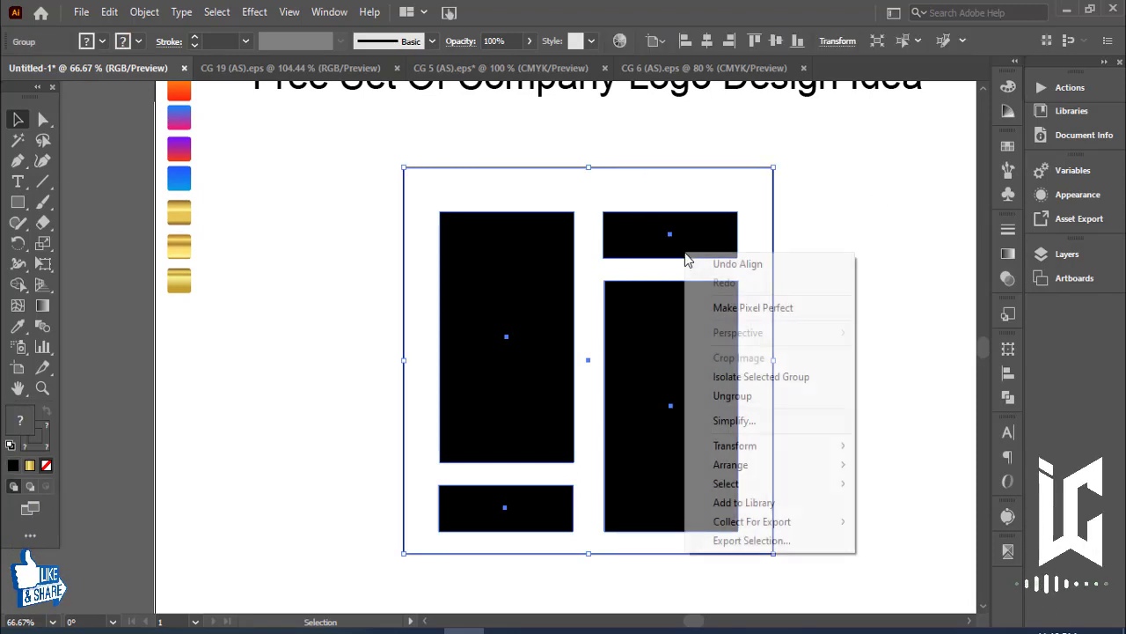
click(732, 396)
click(850, 251)
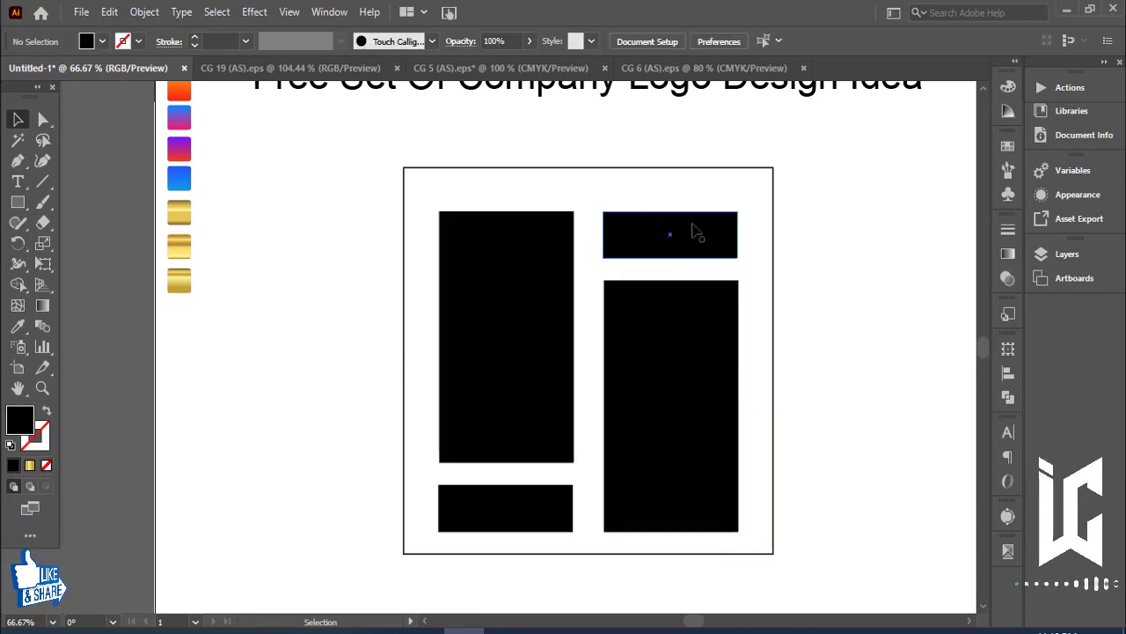
Step: Stretch the four black rectangles to fill the square frame on all sides
click(695, 231)
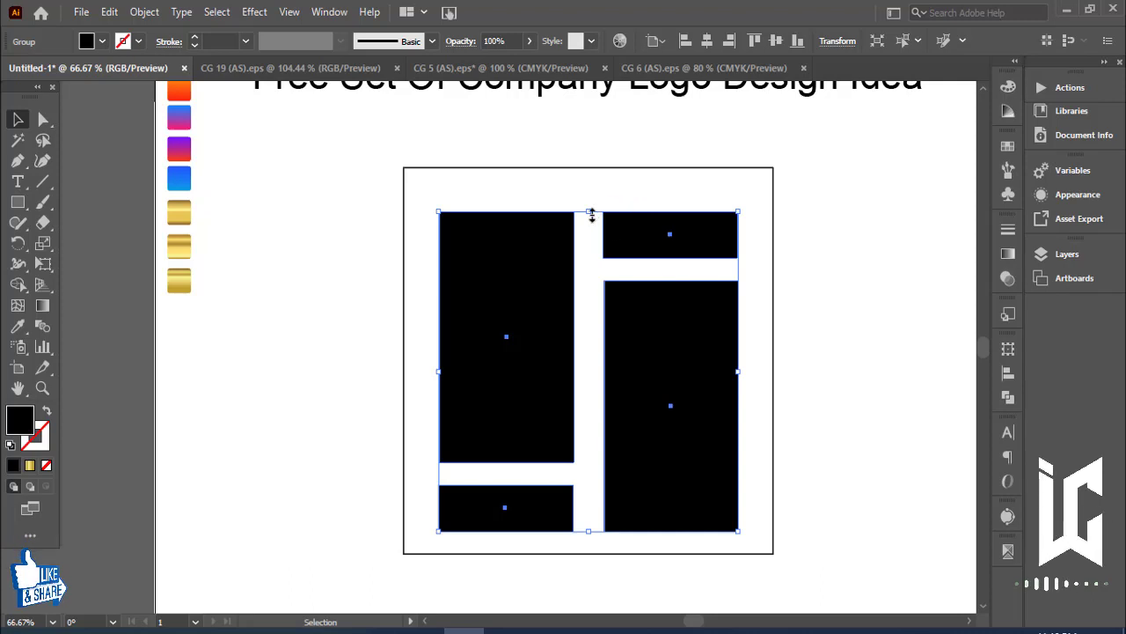
drag(588, 212, 589, 168)
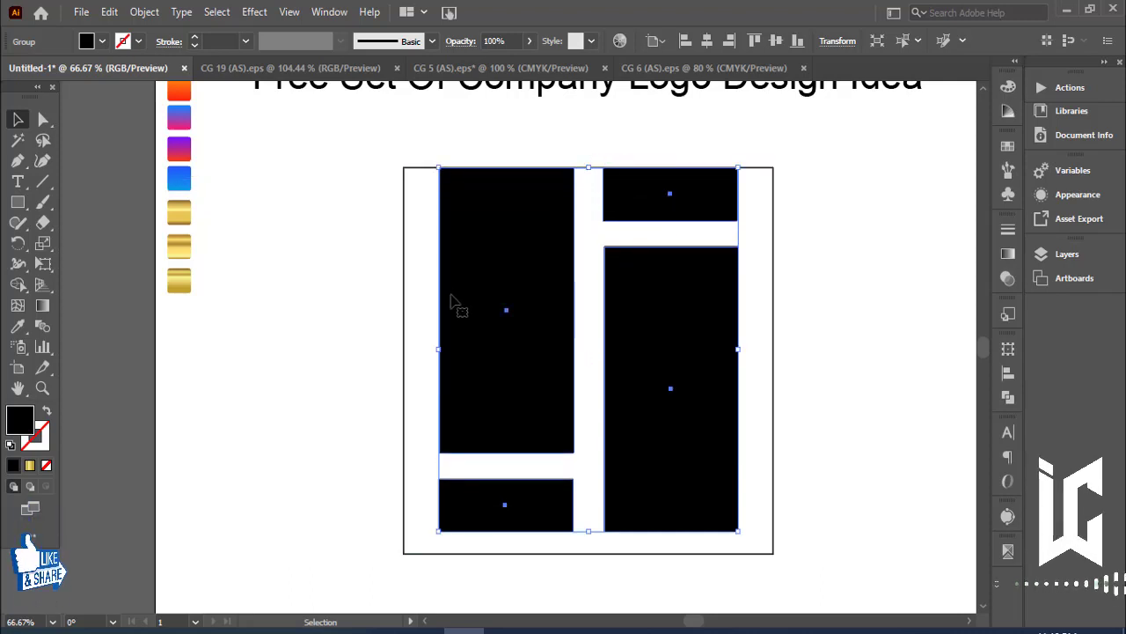
drag(437, 350, 400, 349)
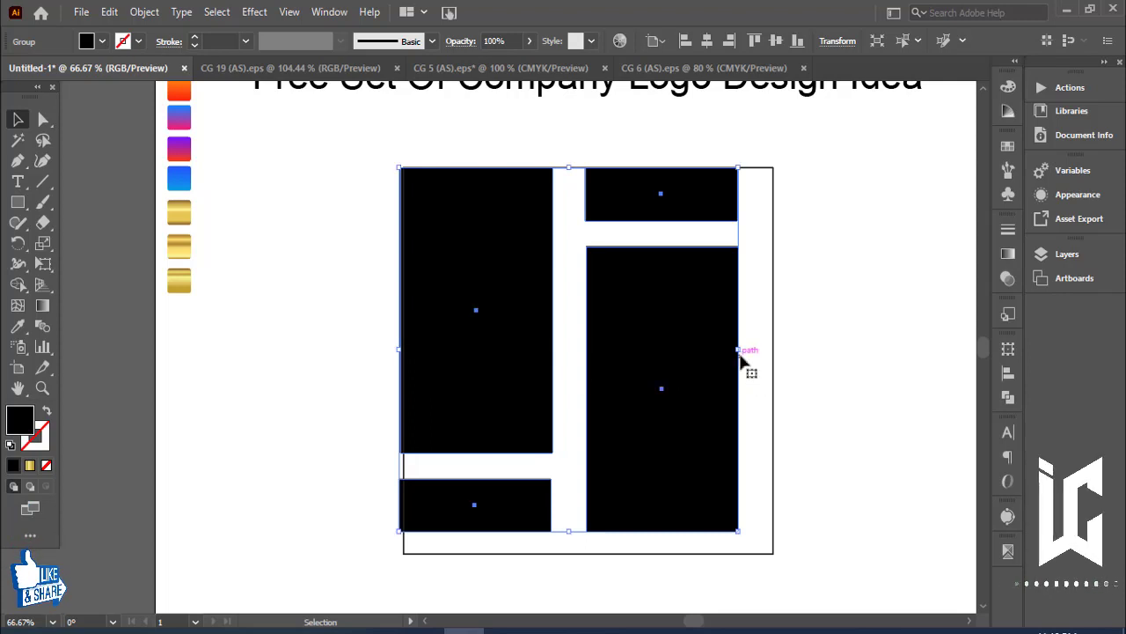
drag(739, 350, 773, 350)
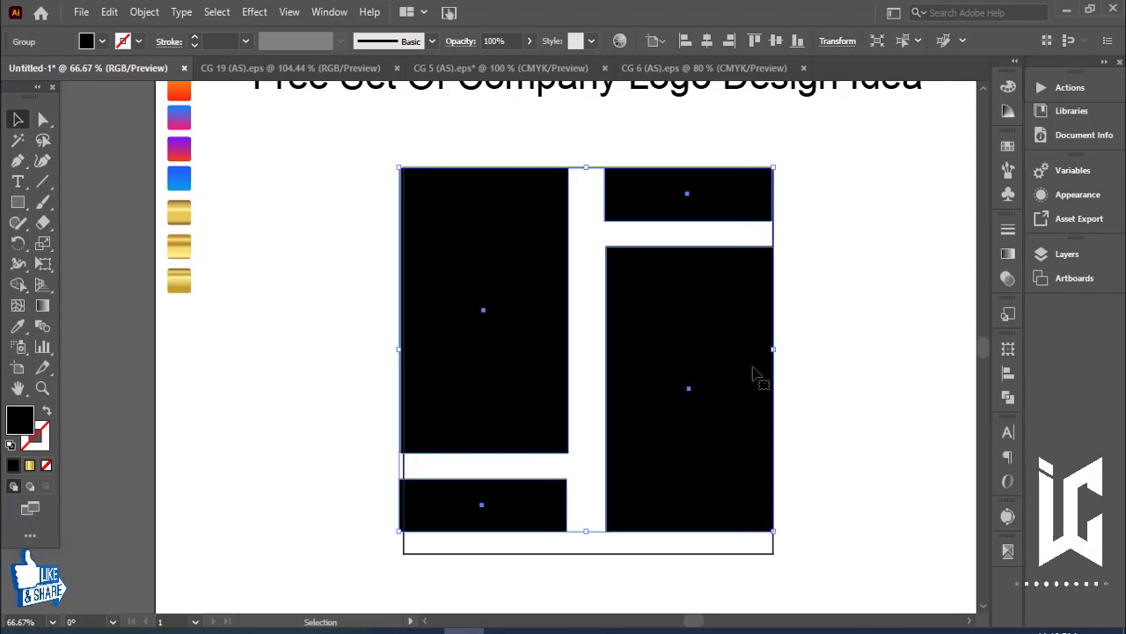
drag(585, 533, 590, 553)
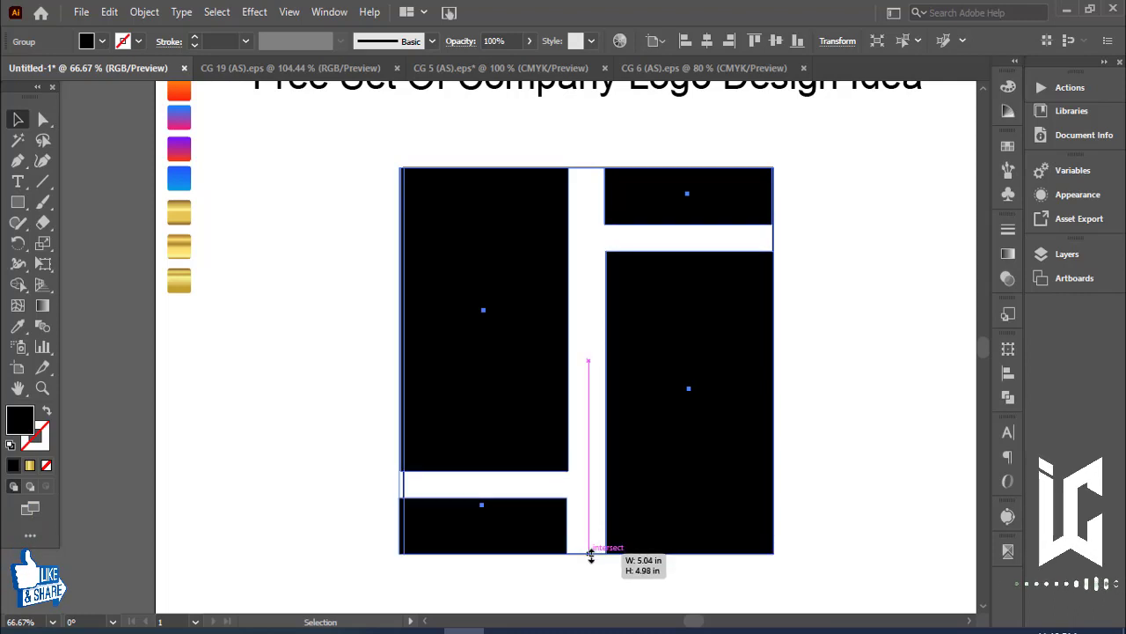
drag(398, 363, 403, 366)
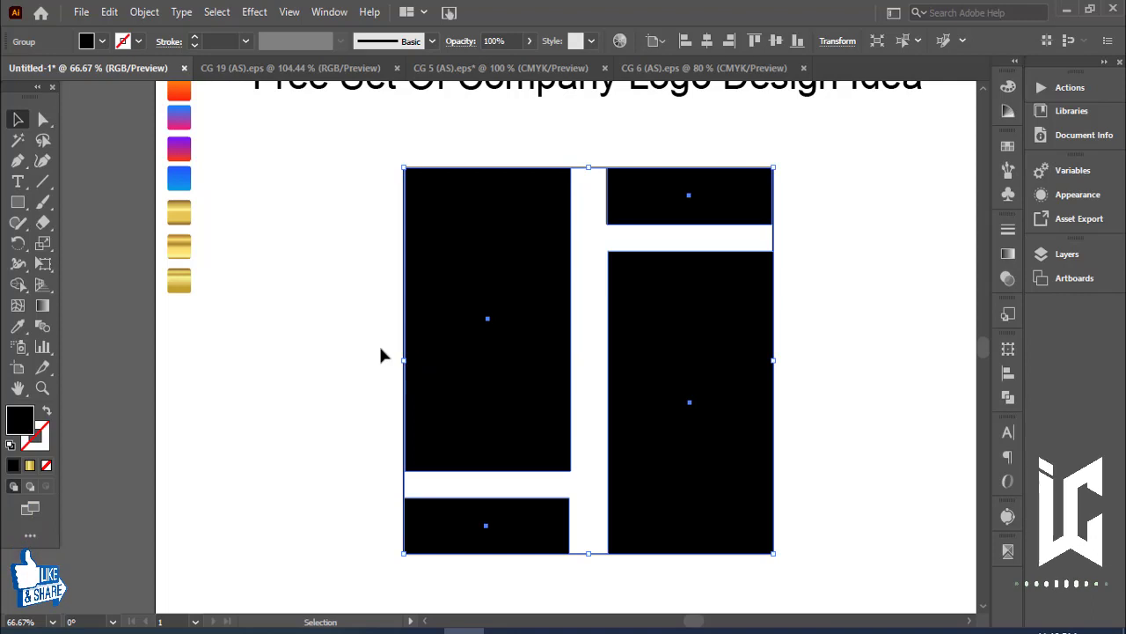
click(379, 345)
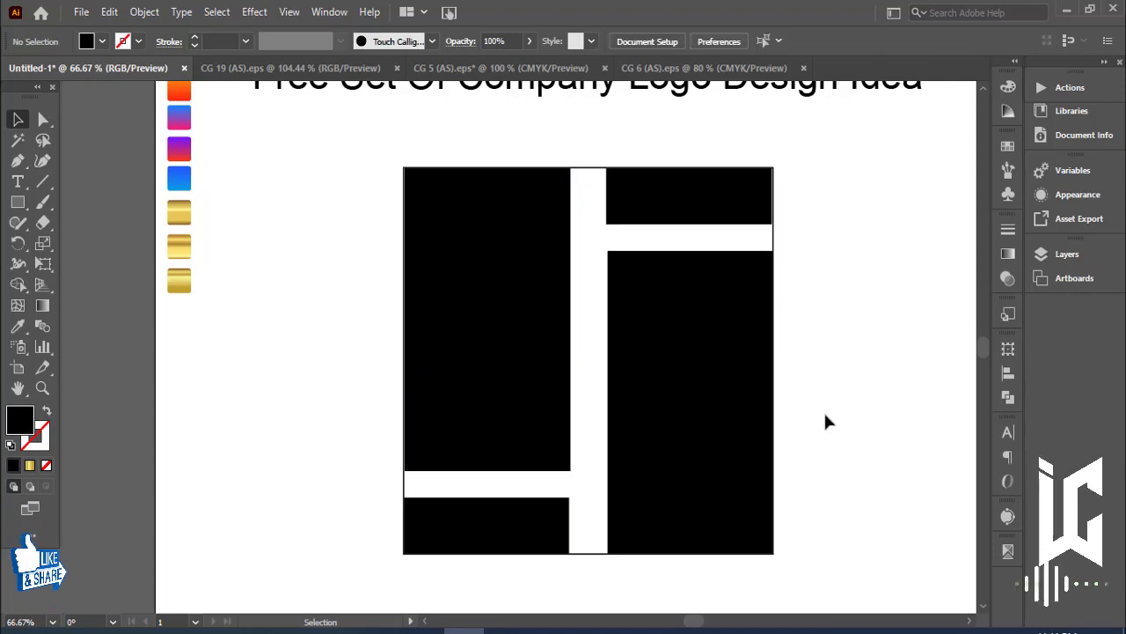
key(ctrl+minus)
key(ctrl+minus)
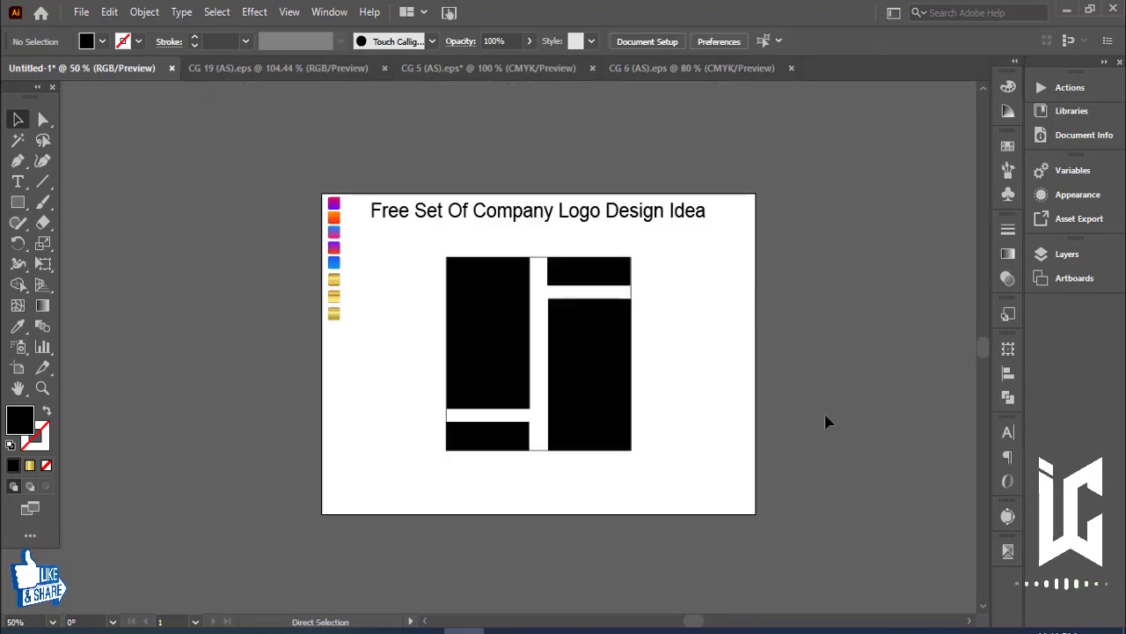
Step: Select all the logo rectangles and rotate them 45° into a diamond
drag(817, 465, 842, 460)
key(ctrl+plus)
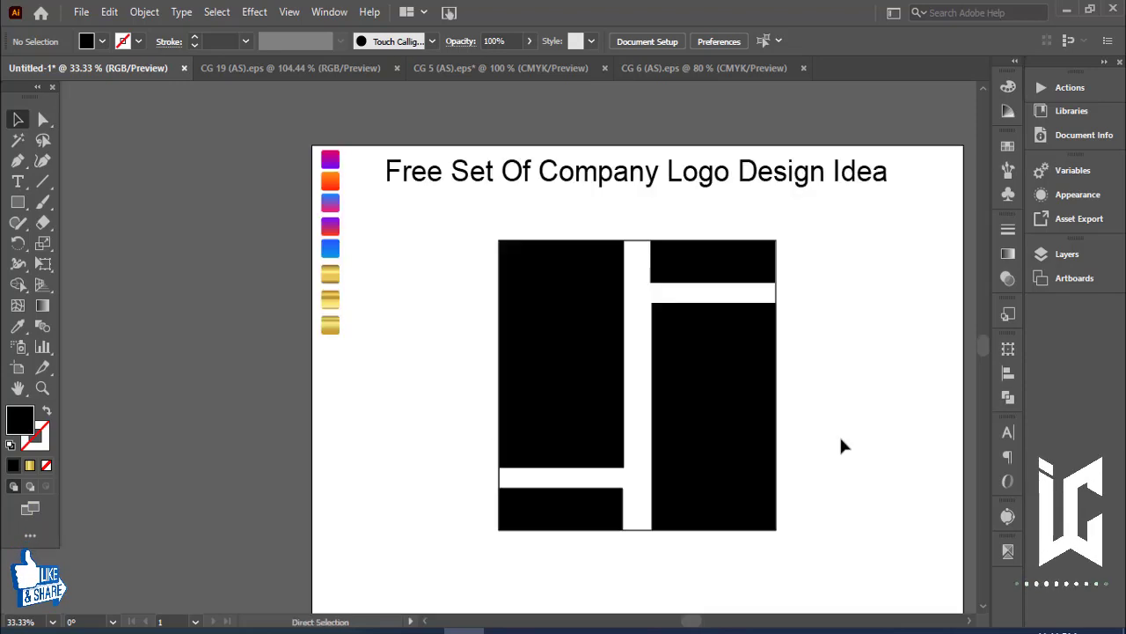
click(643, 243)
drag(849, 280, 626, 467)
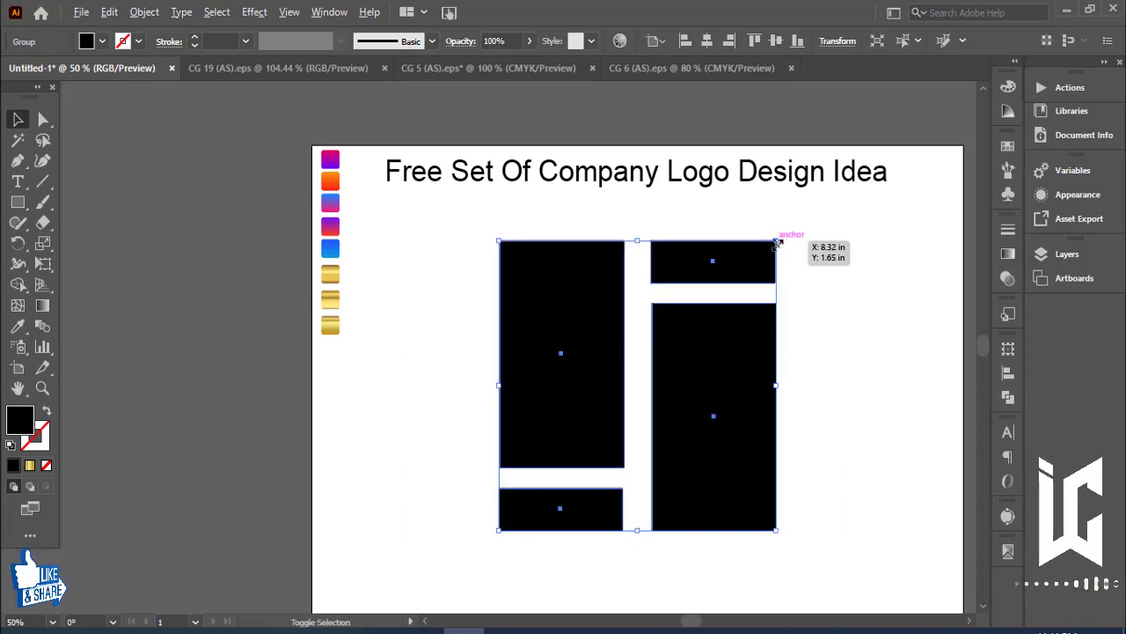
drag(800, 423, 843, 353)
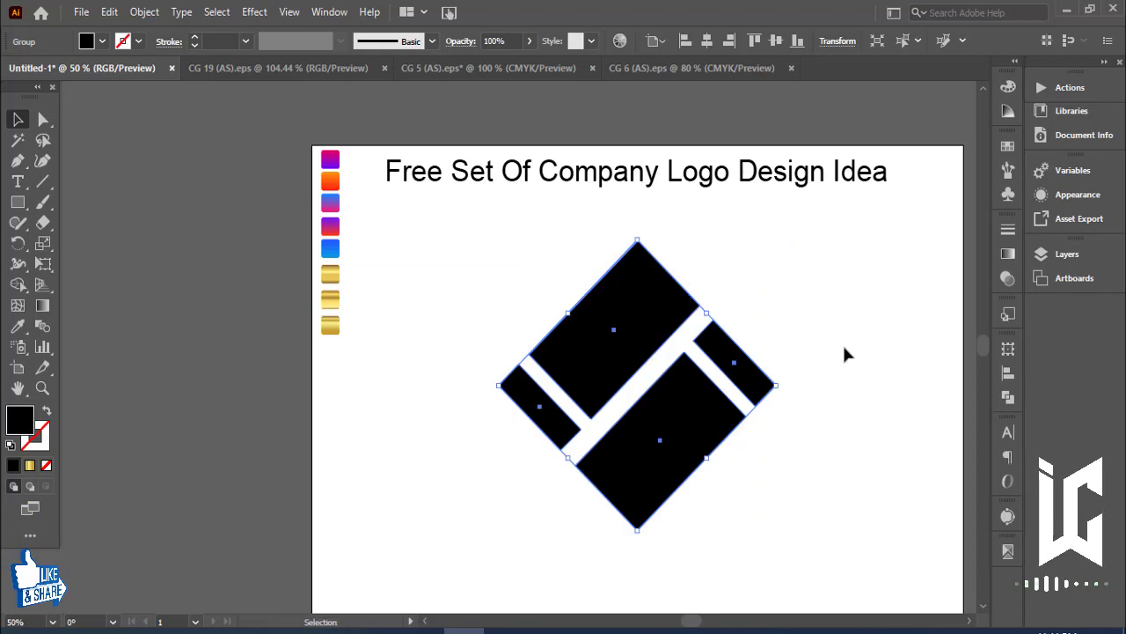
click(843, 353)
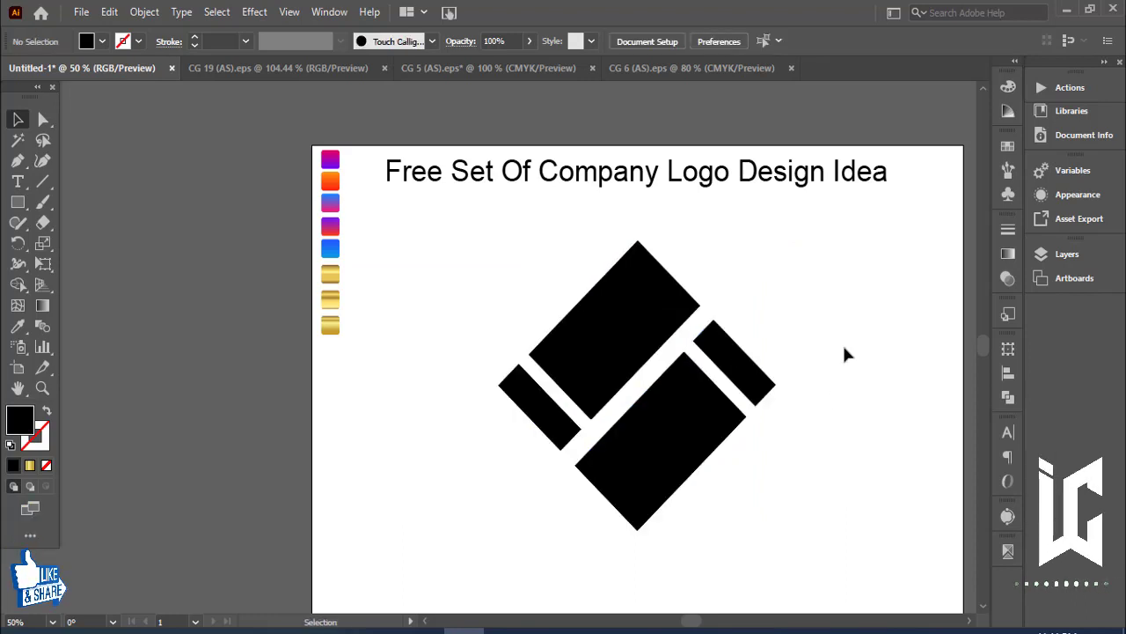
drag(849, 415, 732, 374)
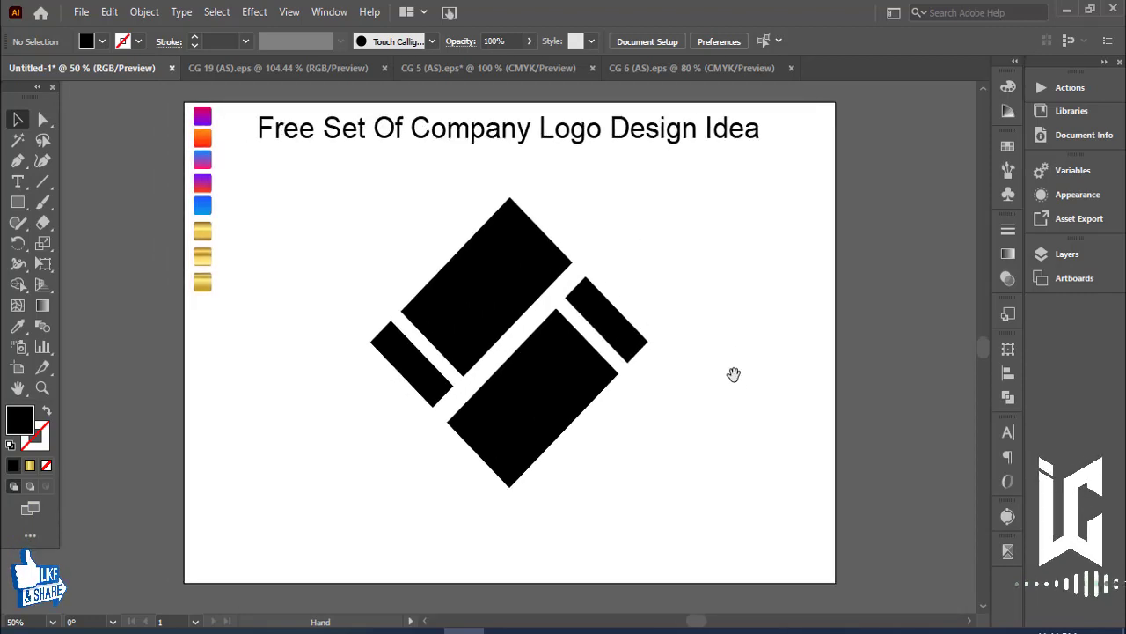
Step: Eyedropper the first gold gradient swatch onto the diamond logo
click(541, 382)
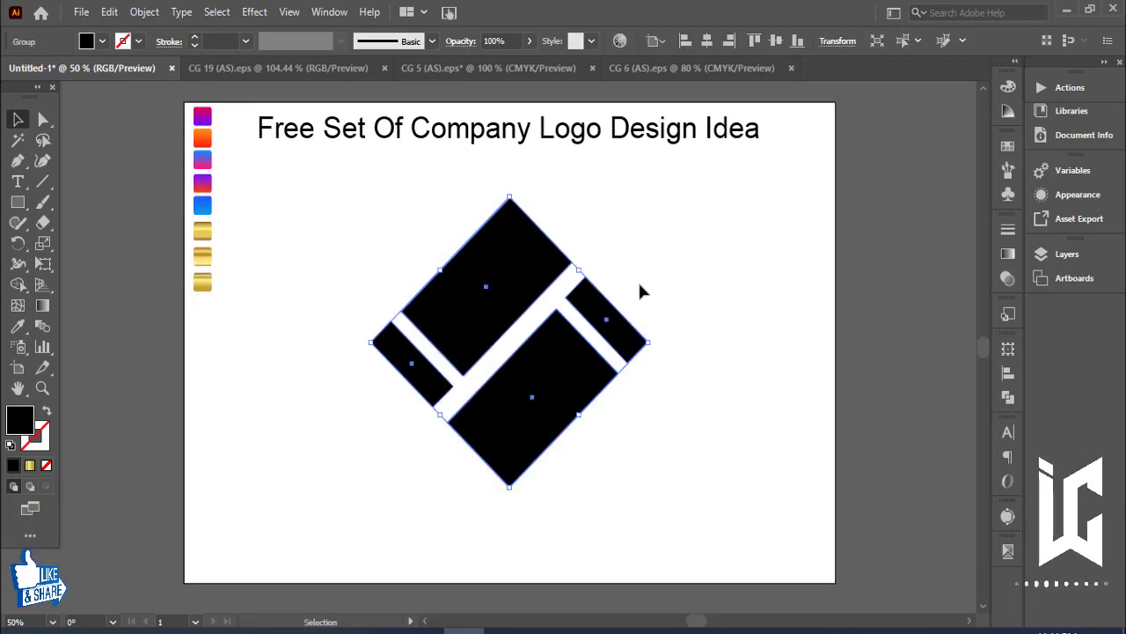
click(18, 326)
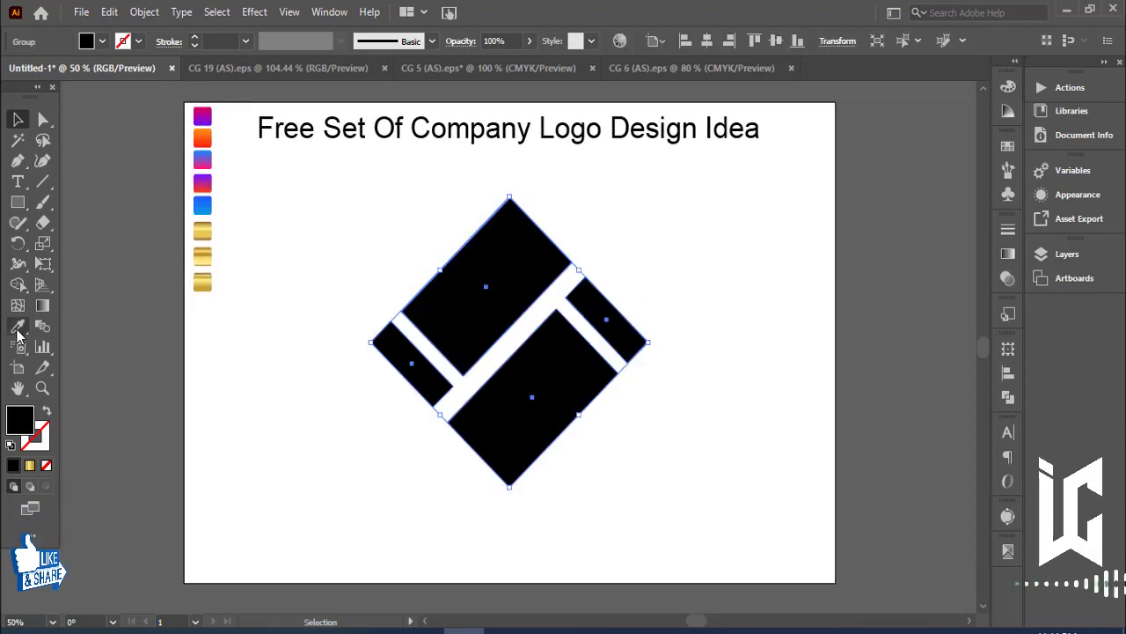
click(203, 234)
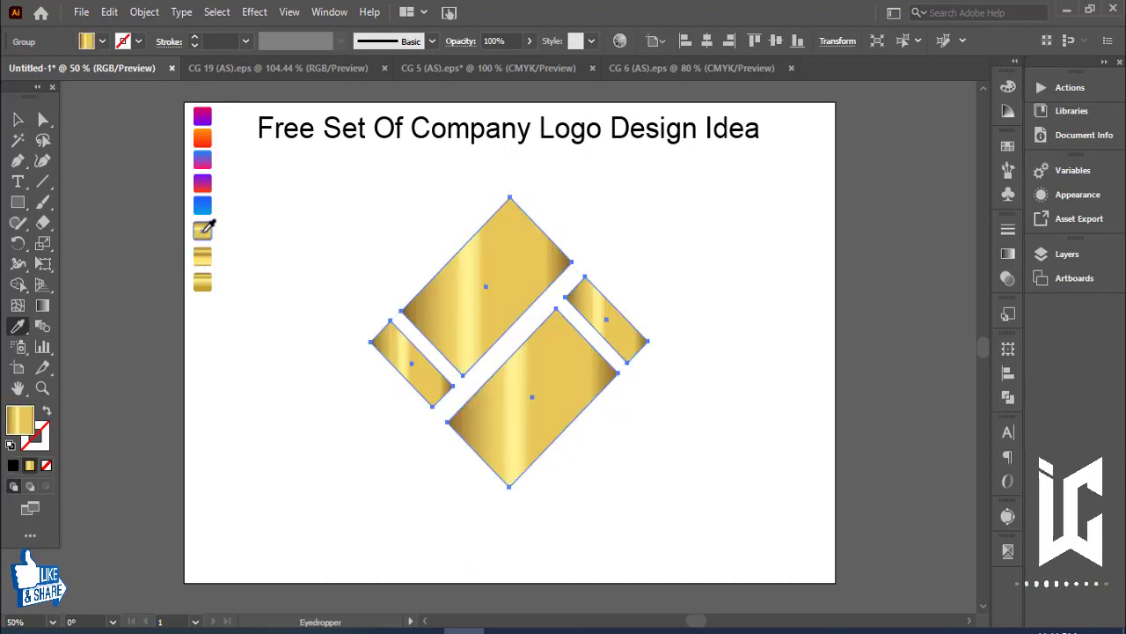
key(v)
click(243, 334)
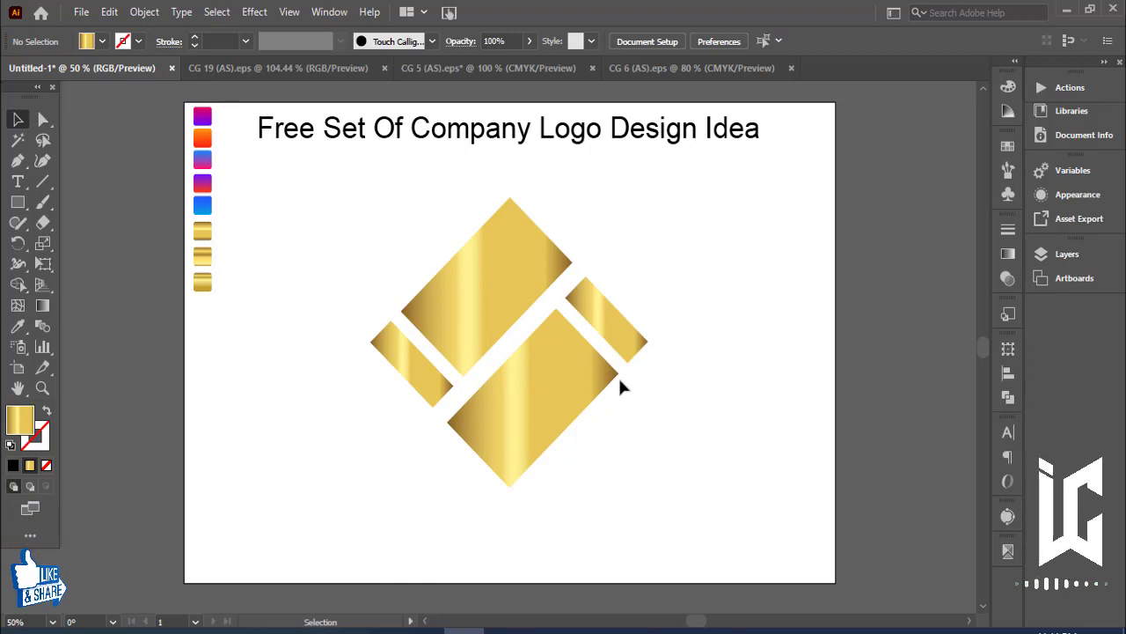
Step: Switch the logo to the third gold gradient and move it up-left
click(554, 393)
click(23, 325)
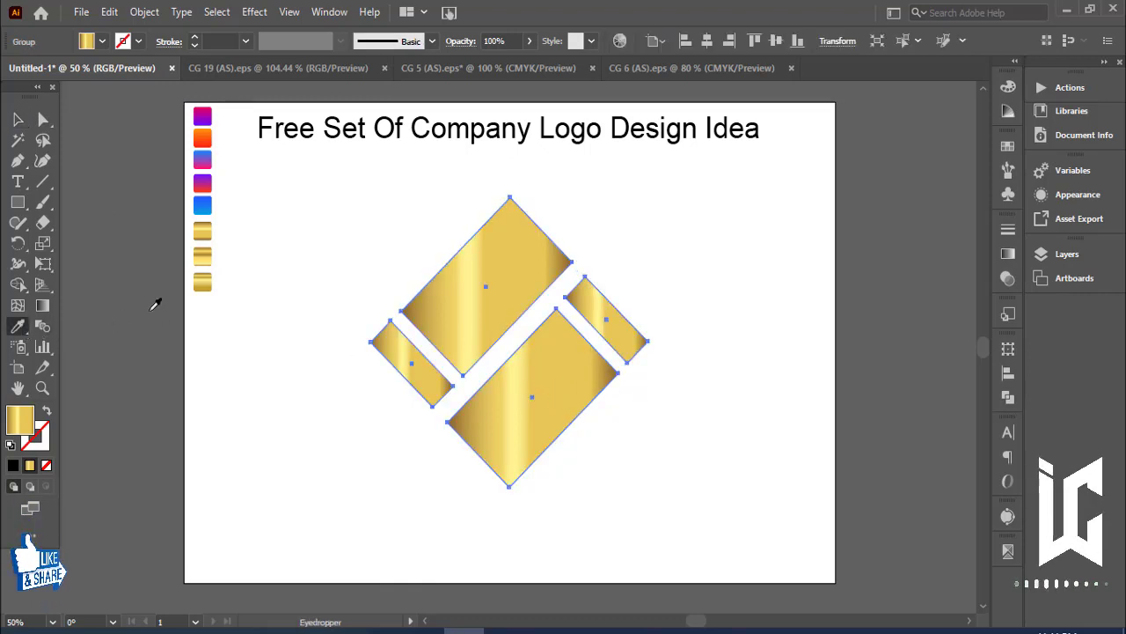
click(203, 253)
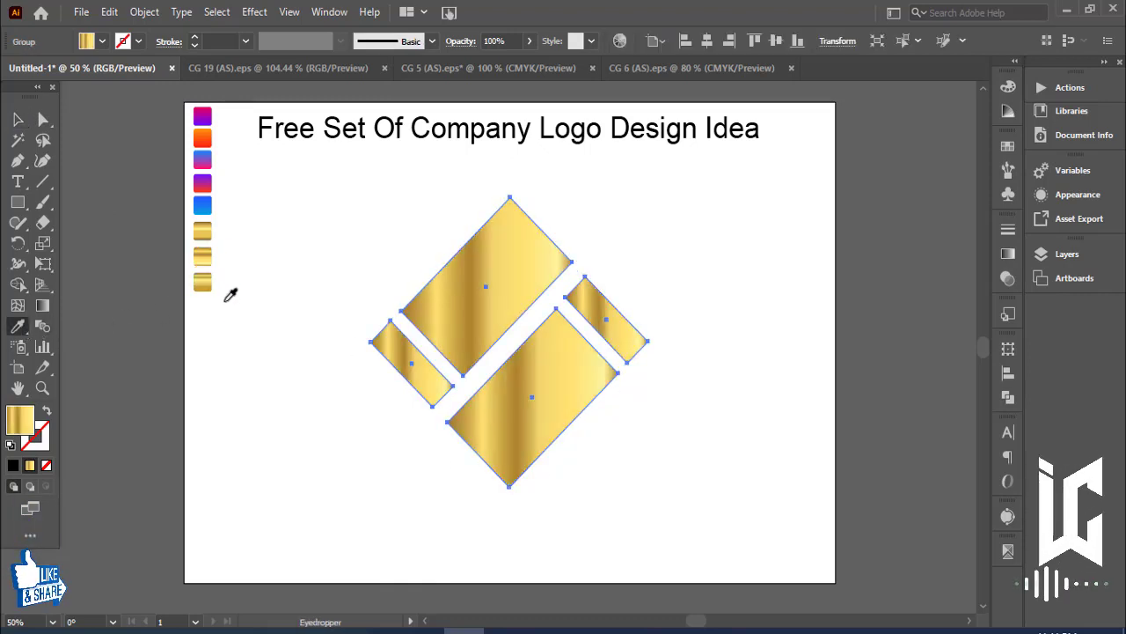
click(208, 280)
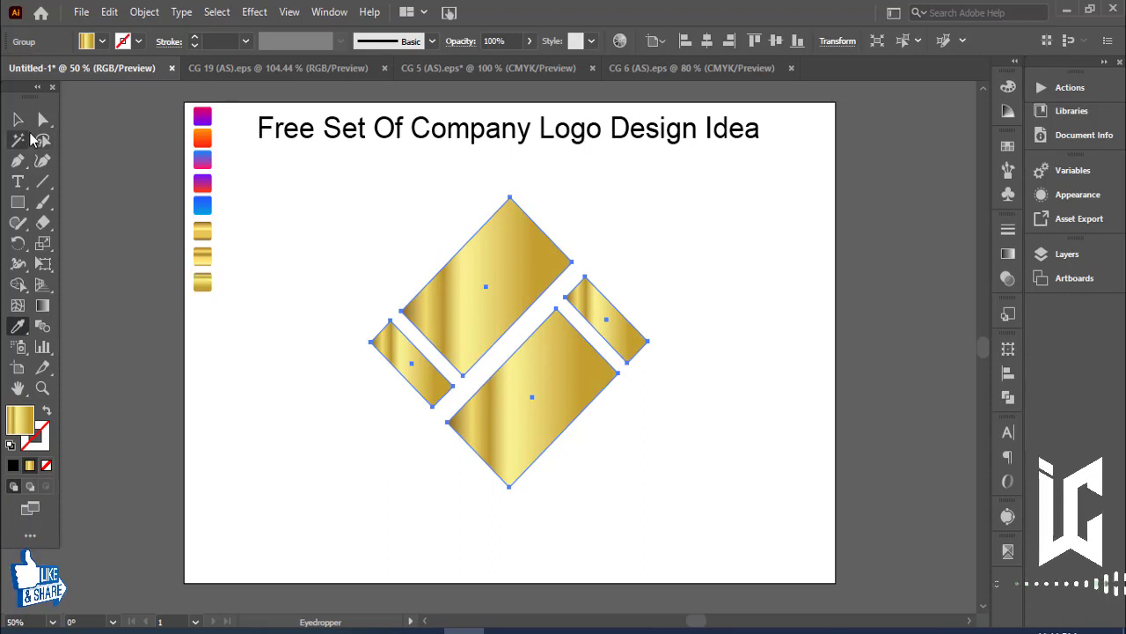
click(14, 120)
click(299, 361)
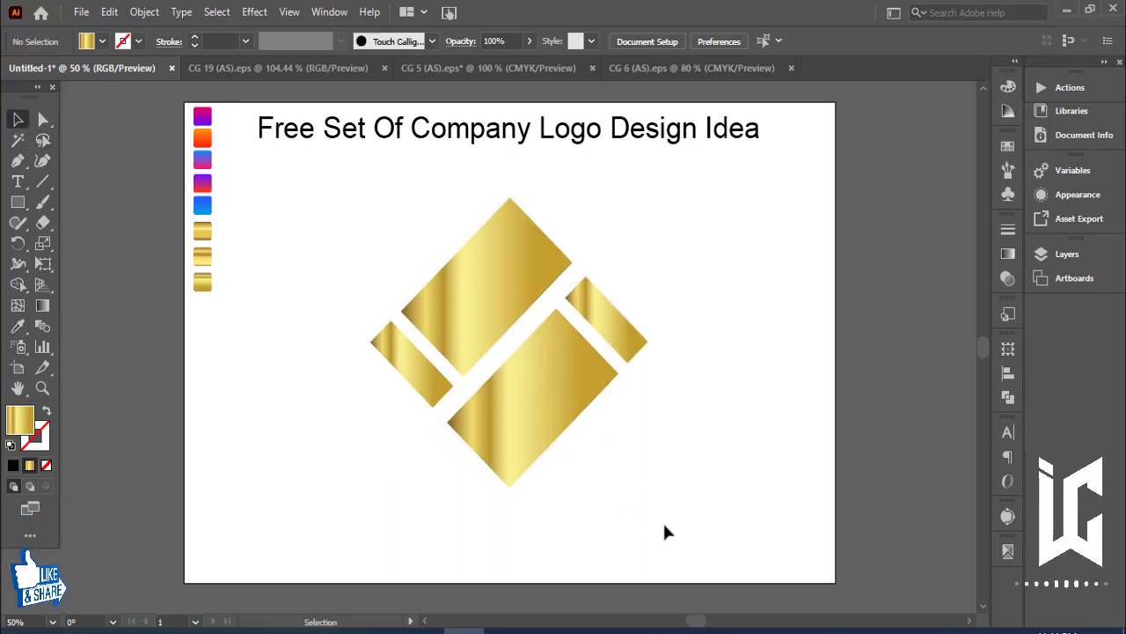
drag(690, 520, 722, 513)
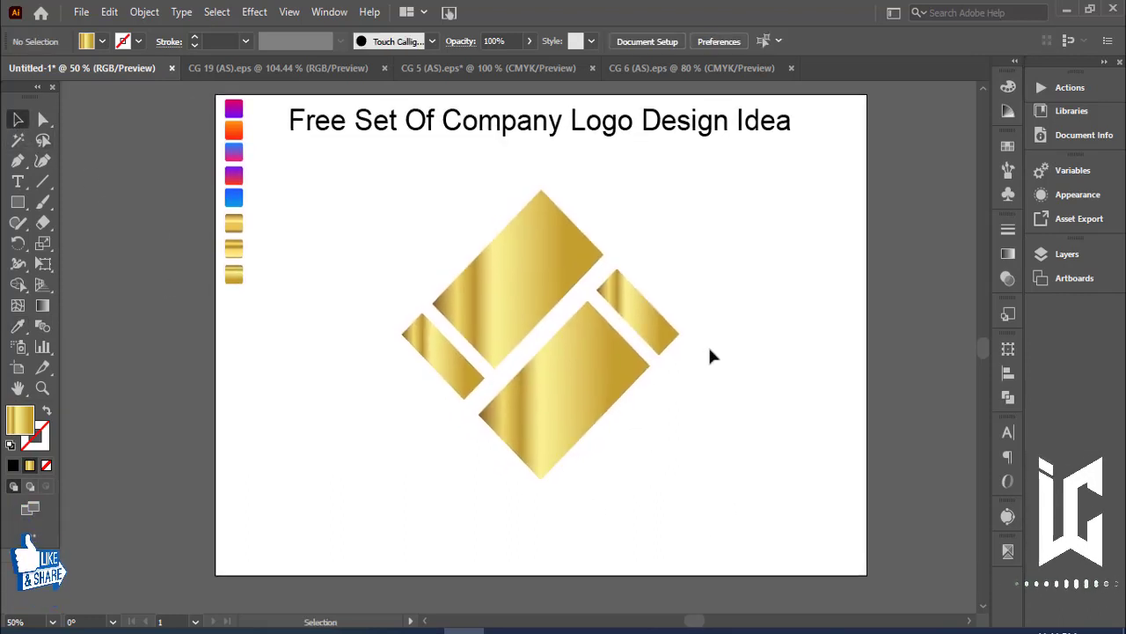
drag(595, 385, 510, 373)
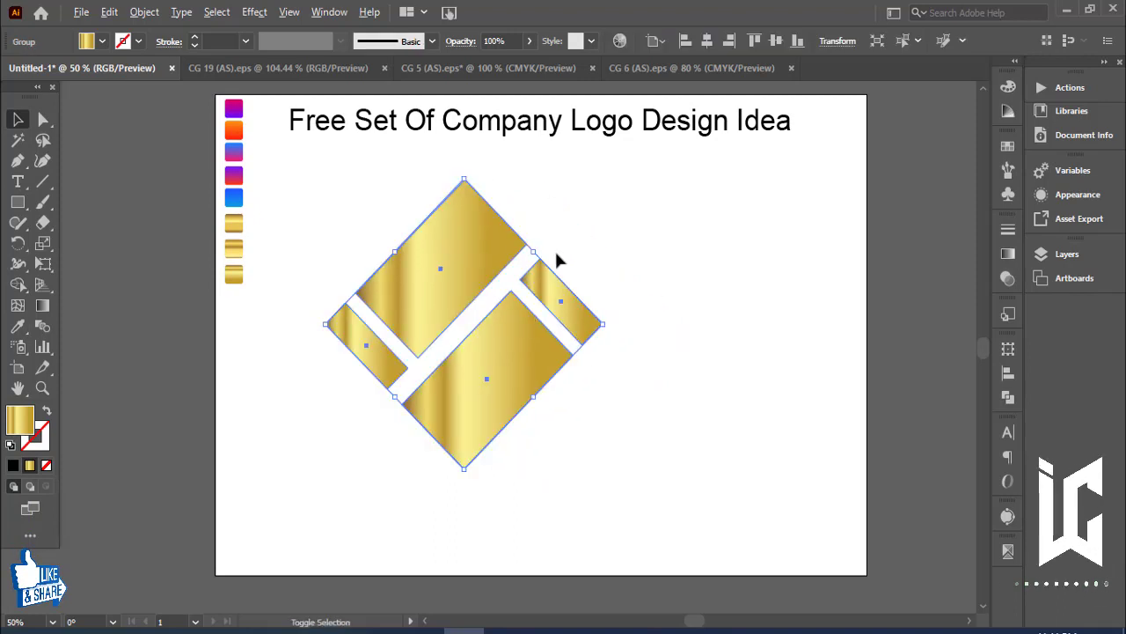
Step: Shrink the gold logo toward the top-left and draw a square to its right
mouse_move(464, 178)
mouse_down()
mouse_move(465, 238)
mouse_move(356, 189)
mouse_up()
click(689, 299)
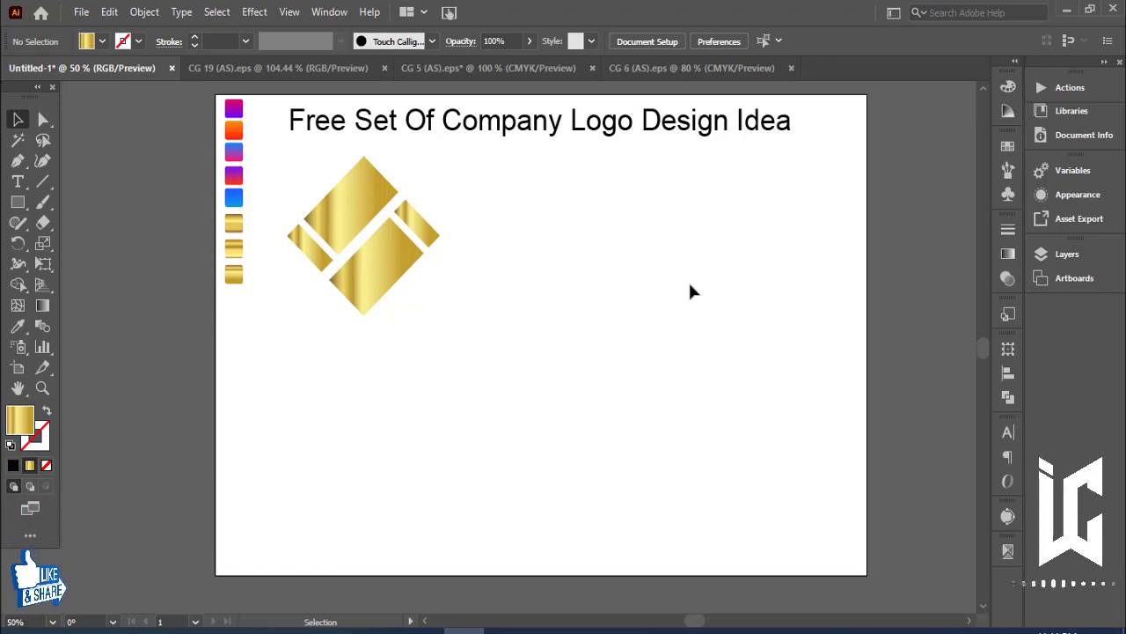
click(18, 203)
mouse_move(632, 287)
mouse_down()
mouse_move(674, 342)
mouse_move(694, 347)
mouse_up()
click(20, 124)
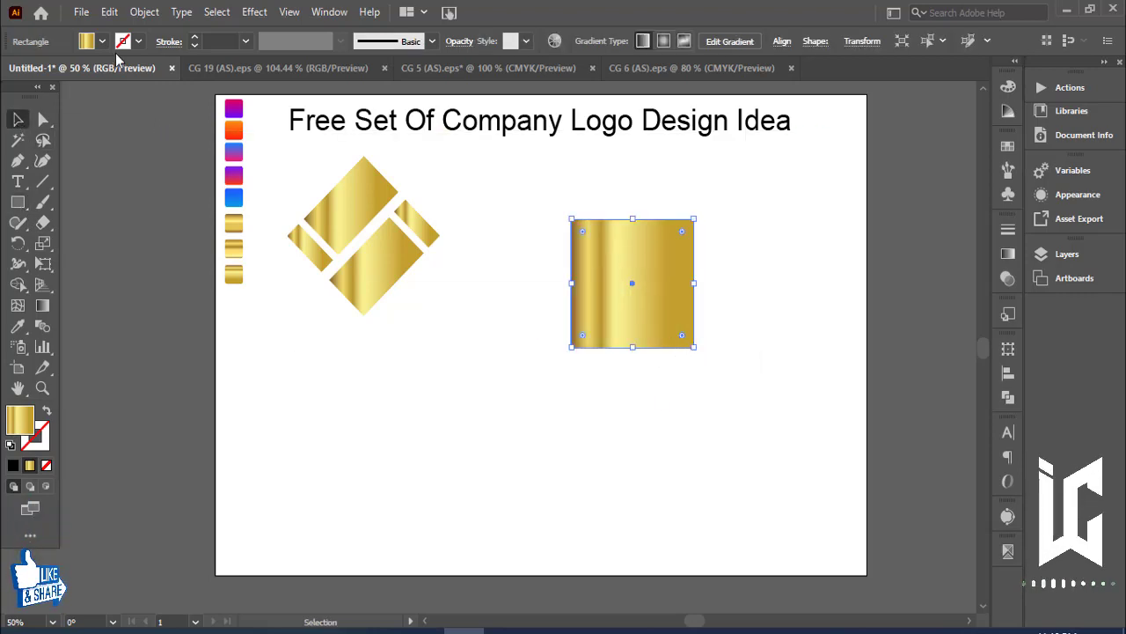
Step: Remove the square's gold fill and give it a black outline
click(102, 41)
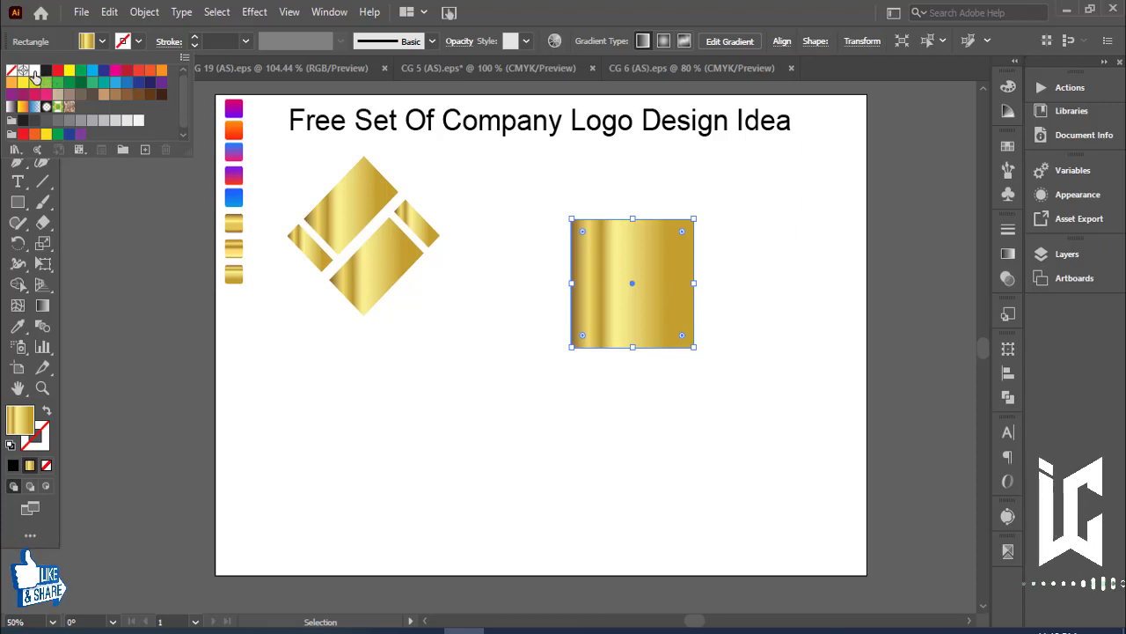
click(19, 70)
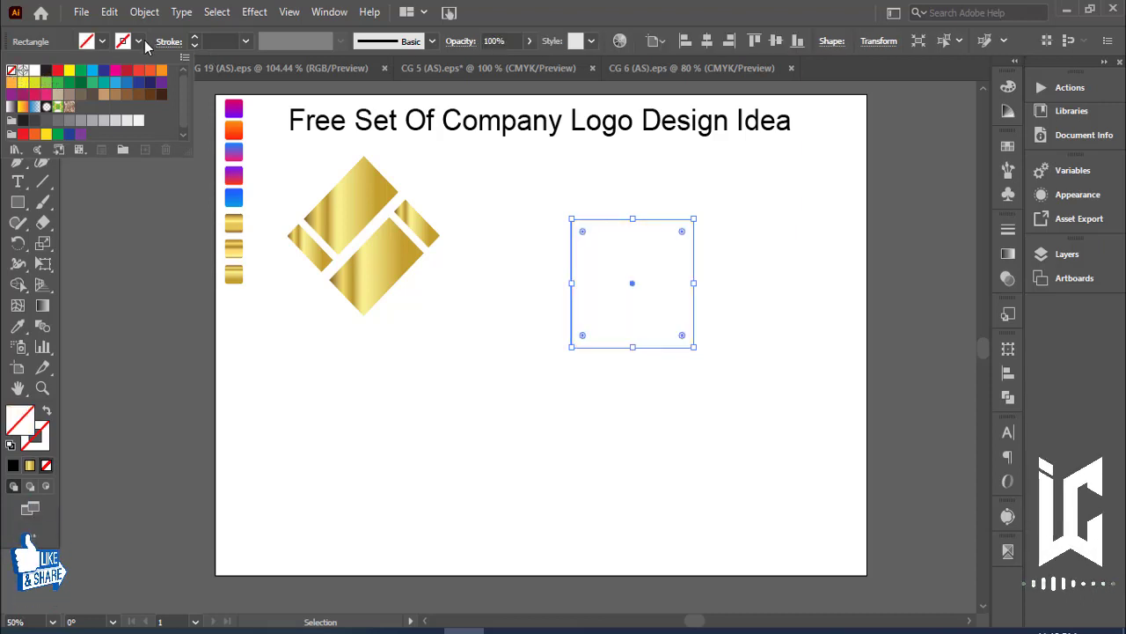
click(46, 70)
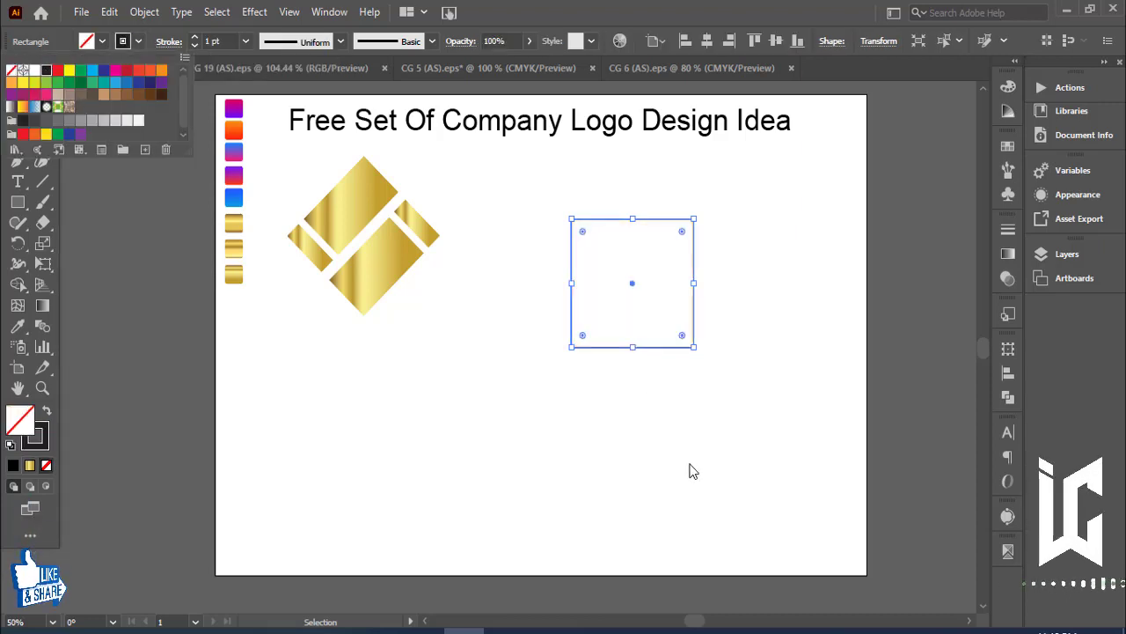
click(141, 39)
click(635, 286)
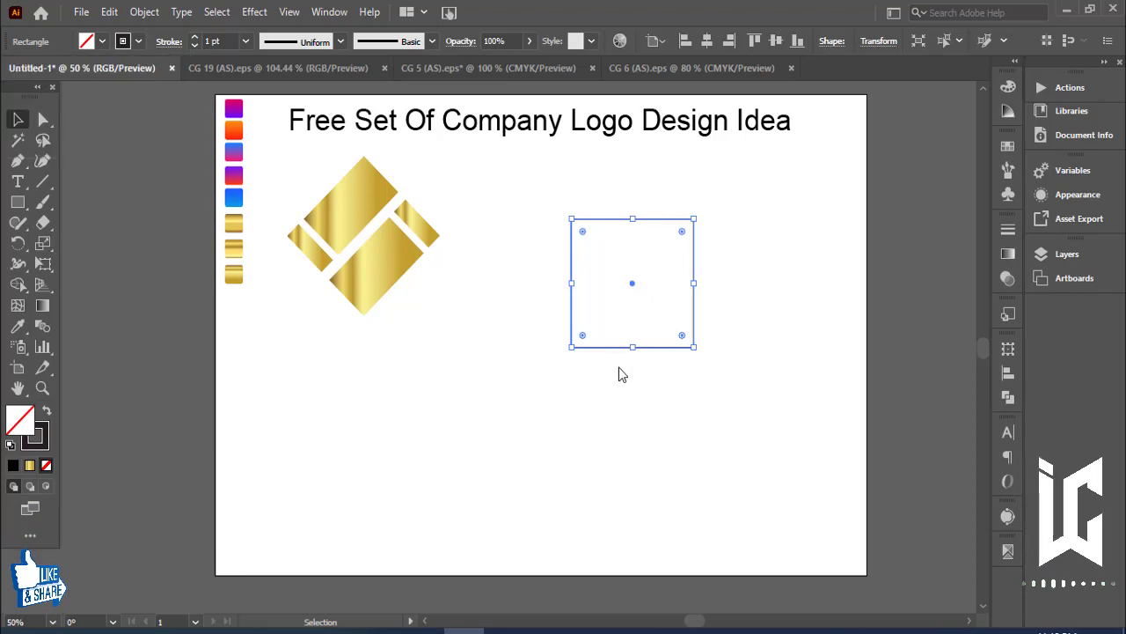
Step: Fill the square solid black and zoom in on it
click(102, 41)
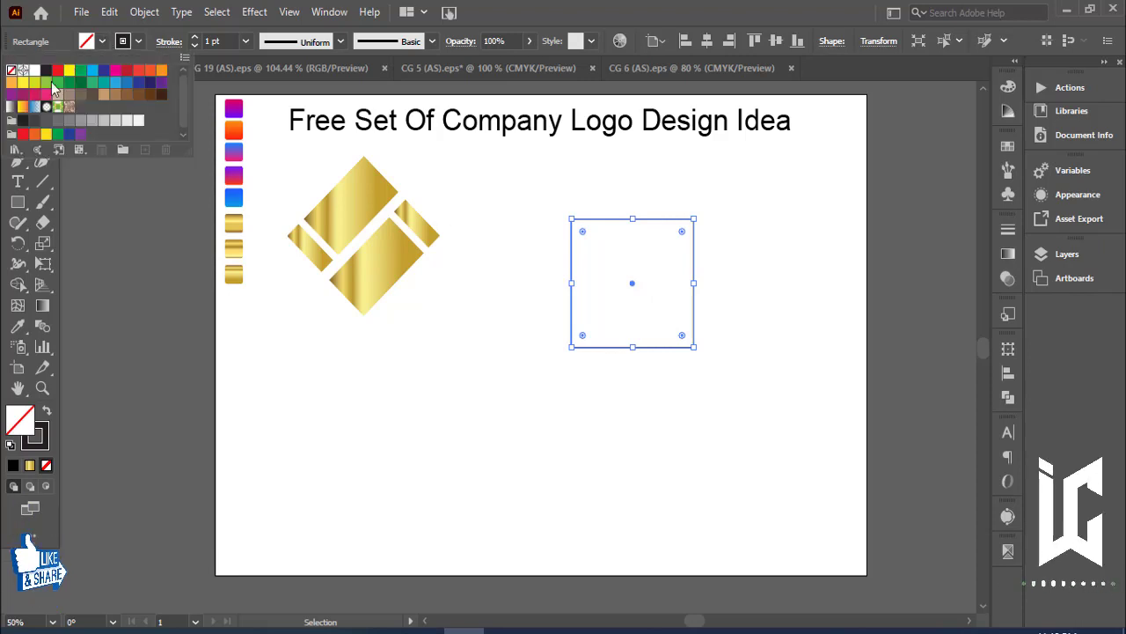
click(45, 71)
click(517, 415)
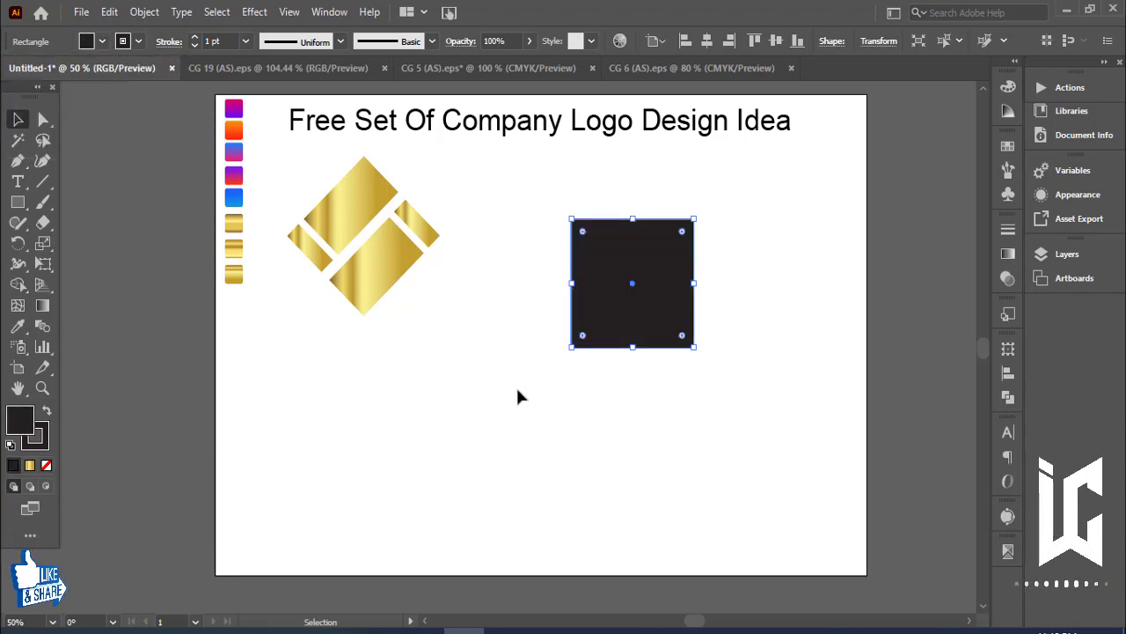
key(ctrl+equal)
key(ctrl+equal)
Step: Paste a copy of the black square in place and shrink it from the centre to 1.8 in
drag(616, 397, 642, 381)
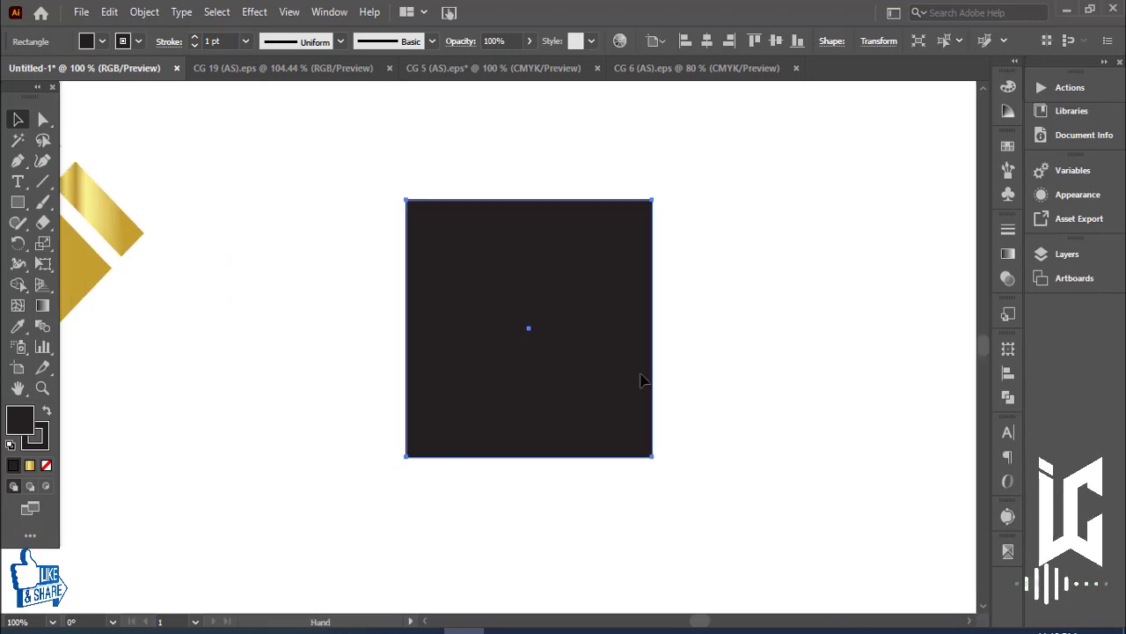
click(109, 12)
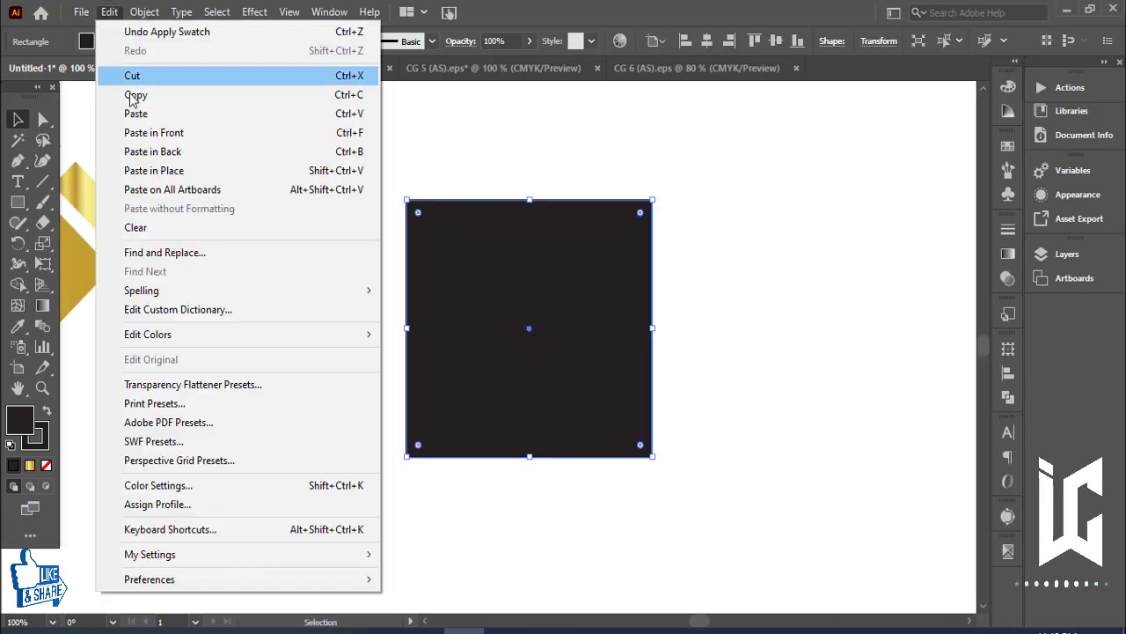
click(132, 95)
click(109, 12)
click(154, 171)
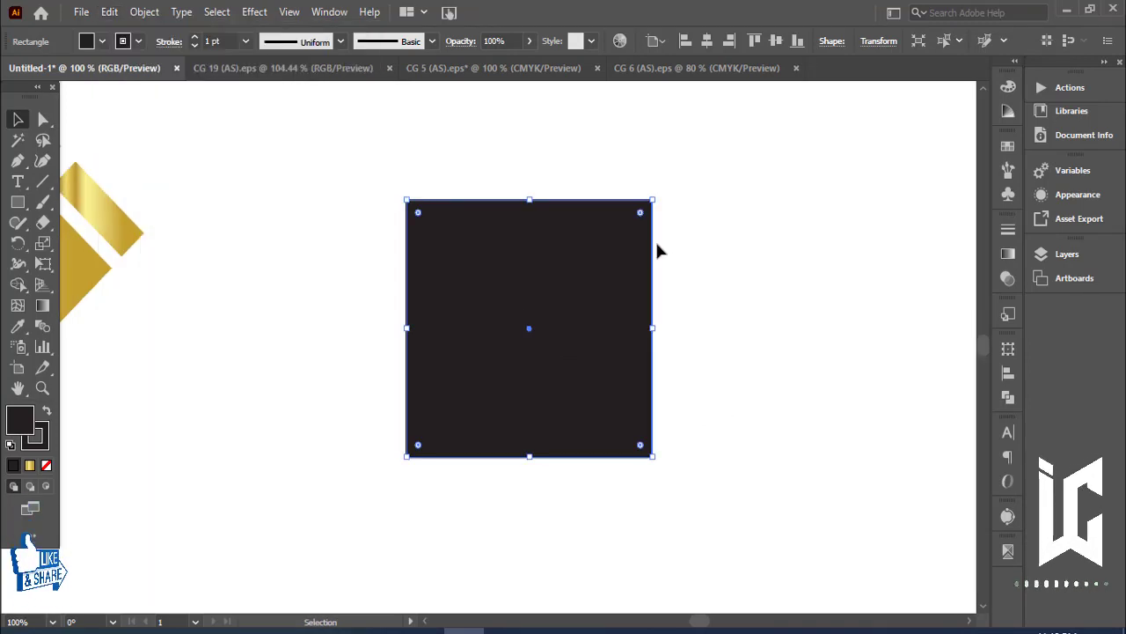
drag(652, 200, 639, 227)
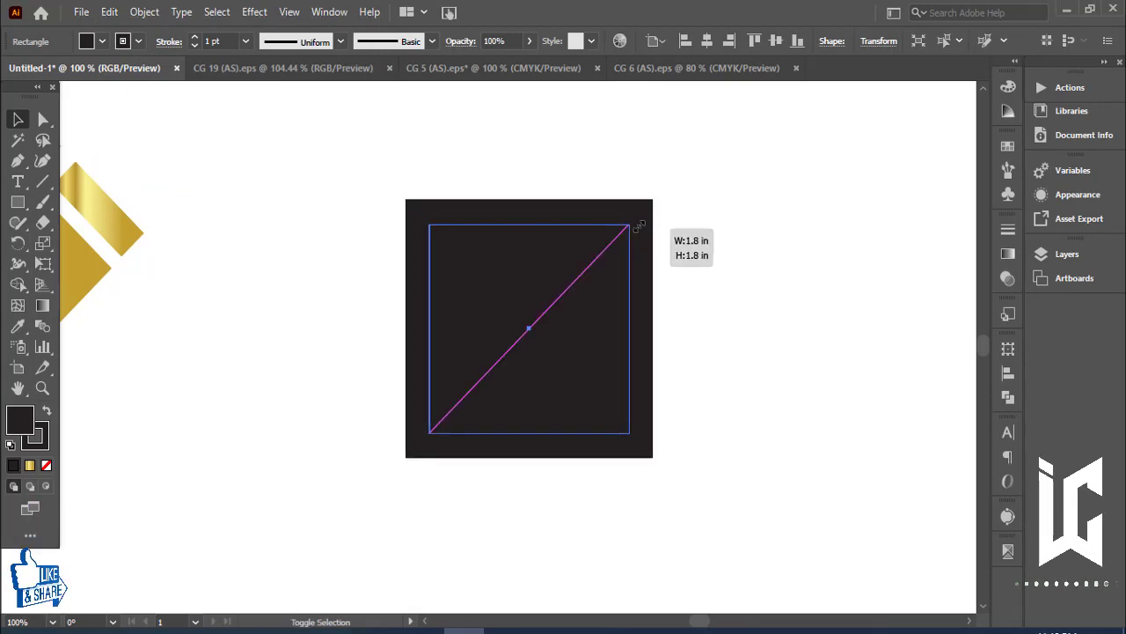
click(704, 236)
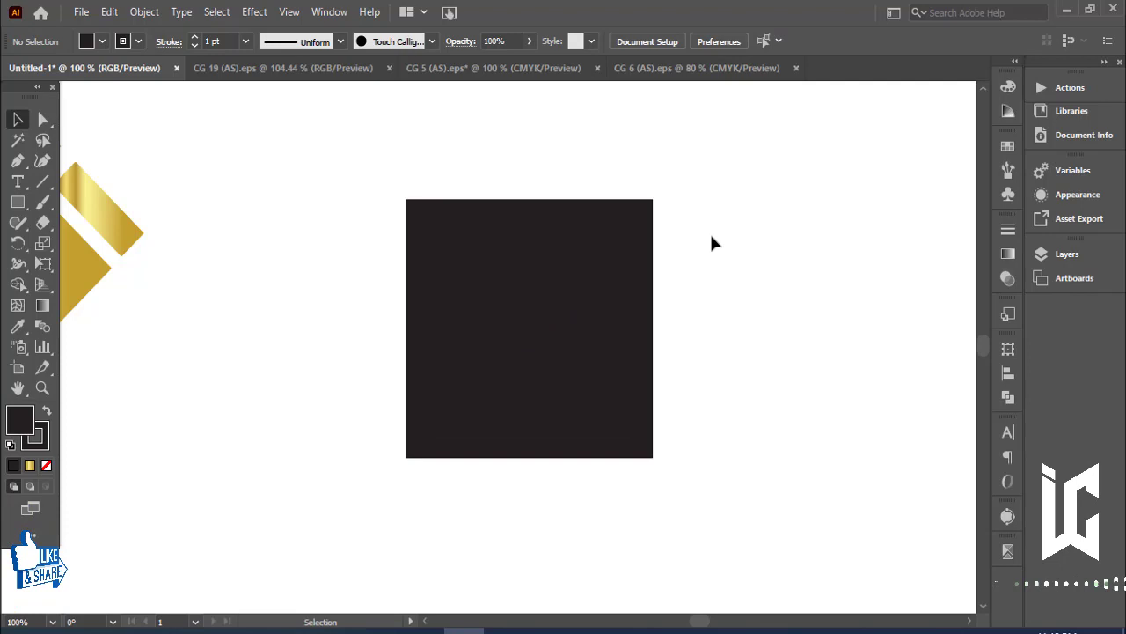
Step: Cut the inner 1.8 in square away with Shape Builder, leaving a hollow black frame
click(519, 327)
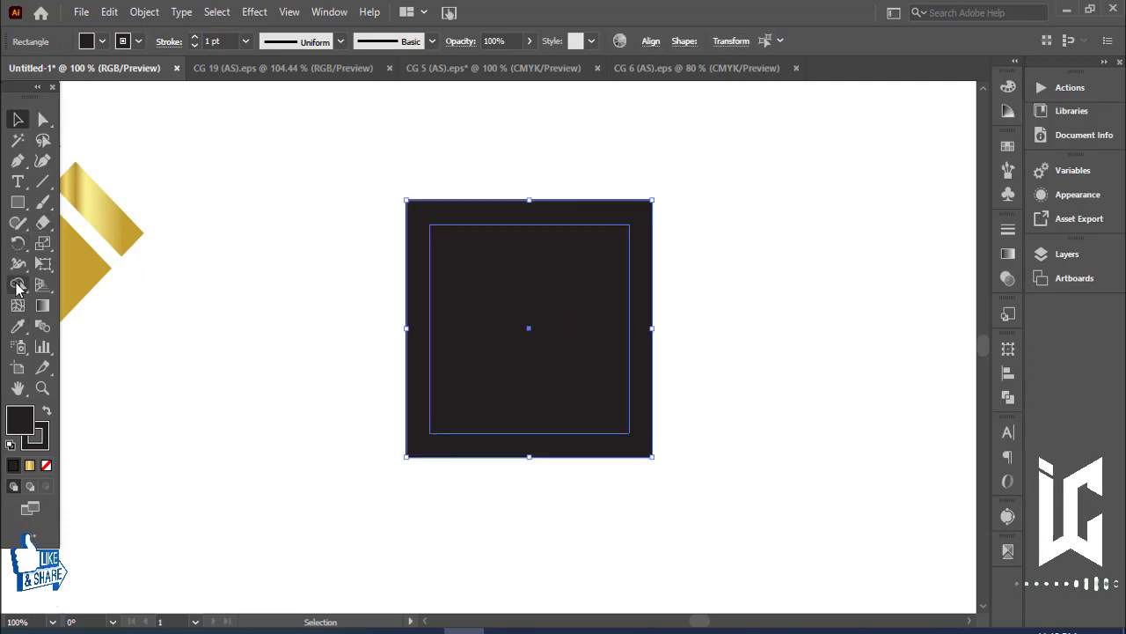
click(18, 284)
alt+click(504, 381)
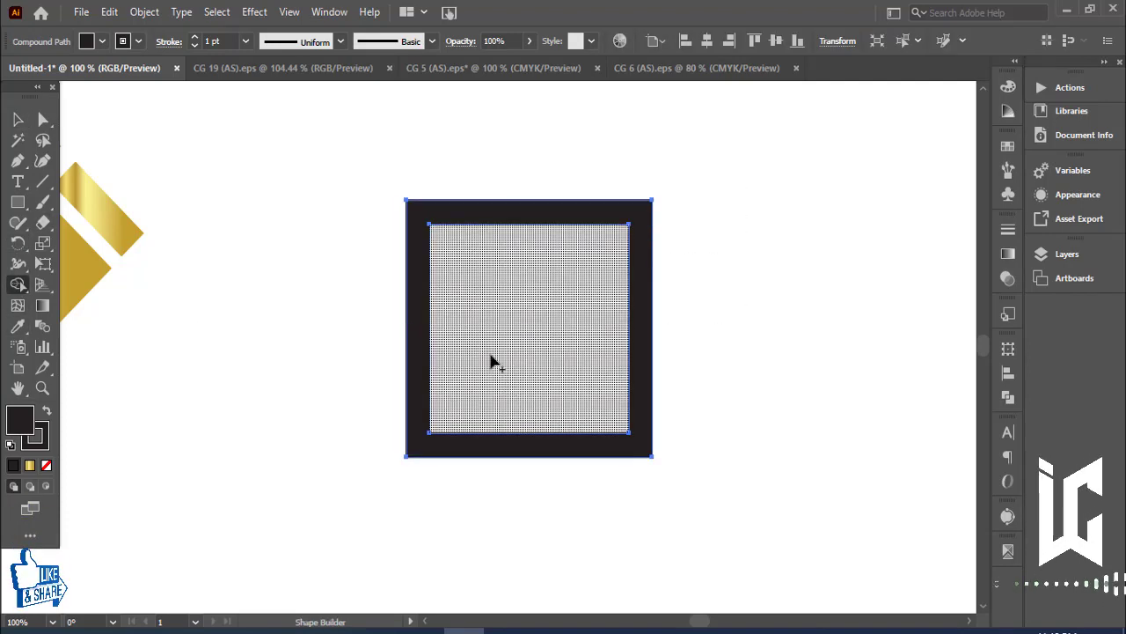
click(17, 119)
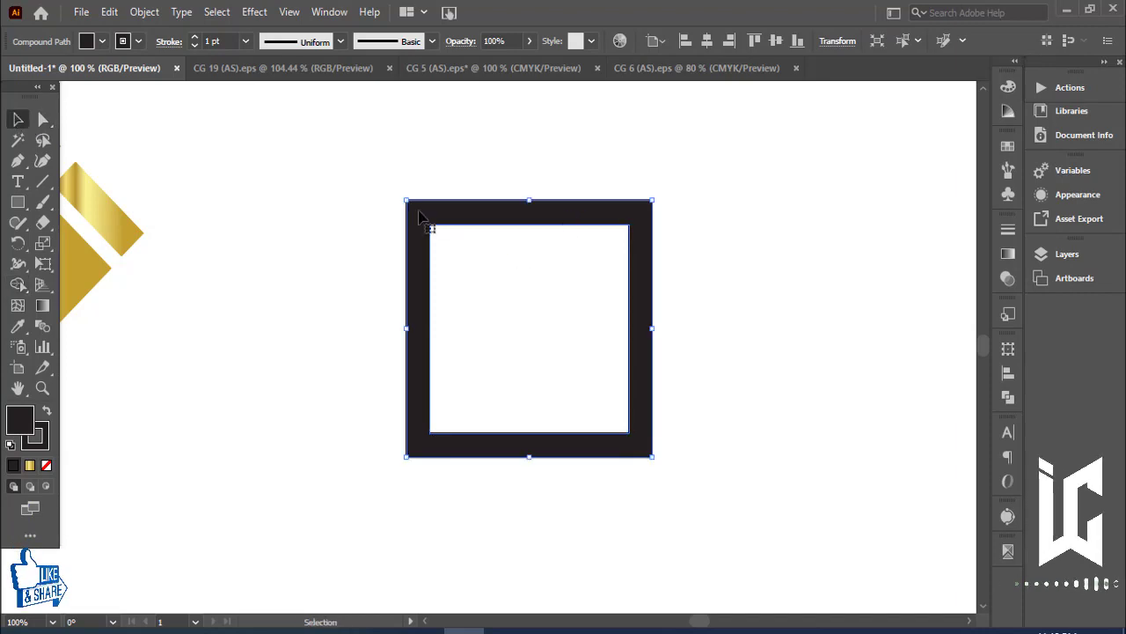
click(776, 296)
click(648, 269)
click(829, 256)
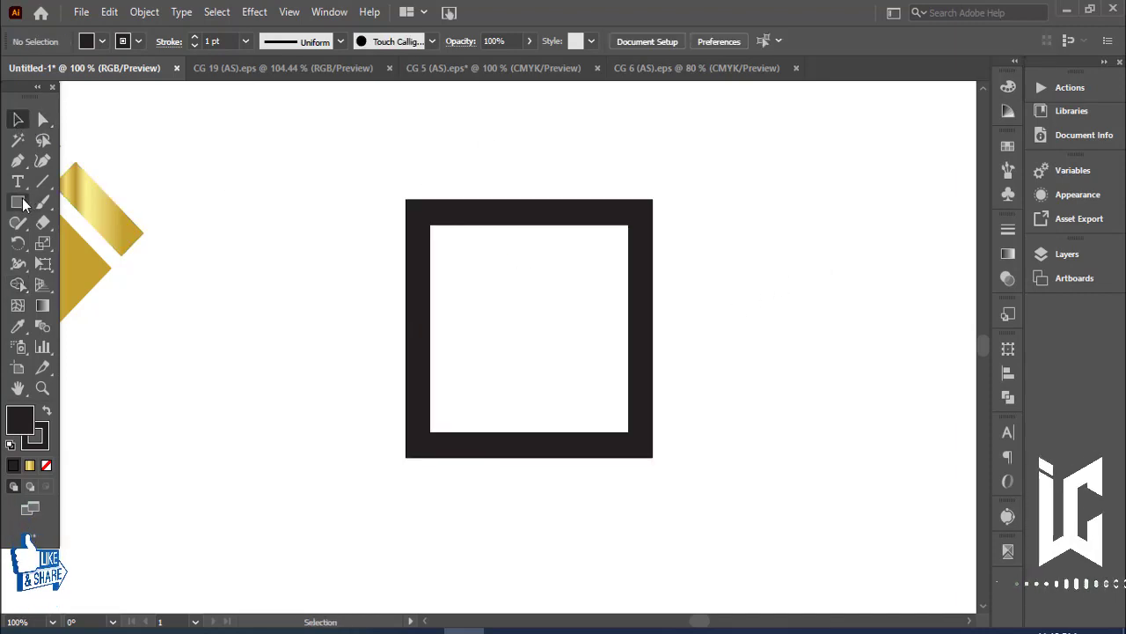
Step: Draw a long thin bar and rotate it to about 43.65° across the square frame
drag(275, 516, 674, 535)
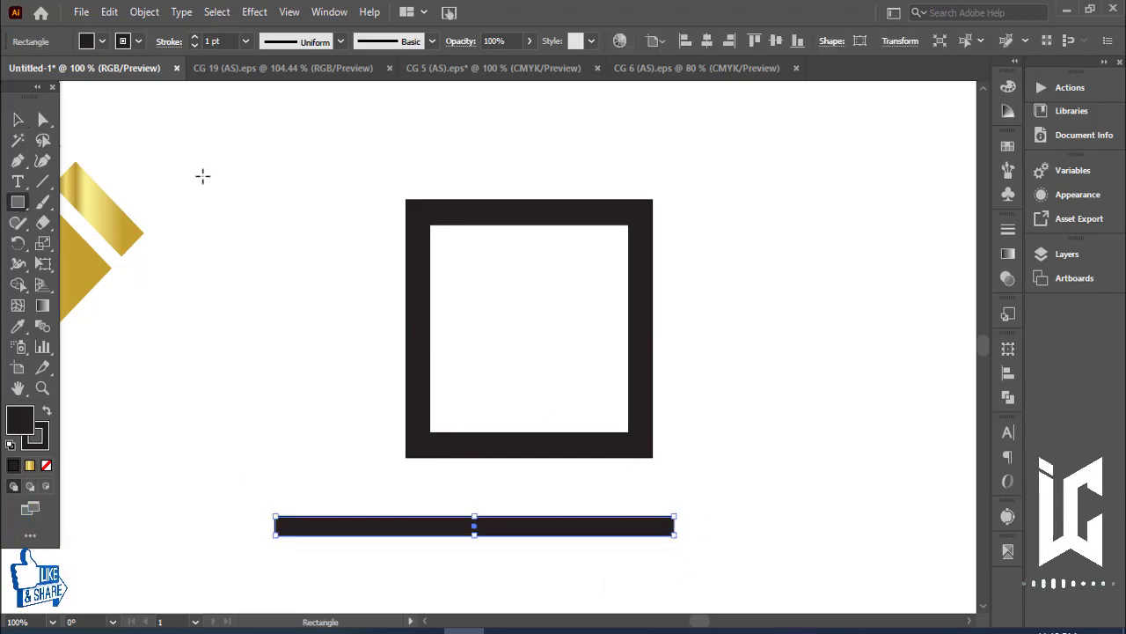
key(v)
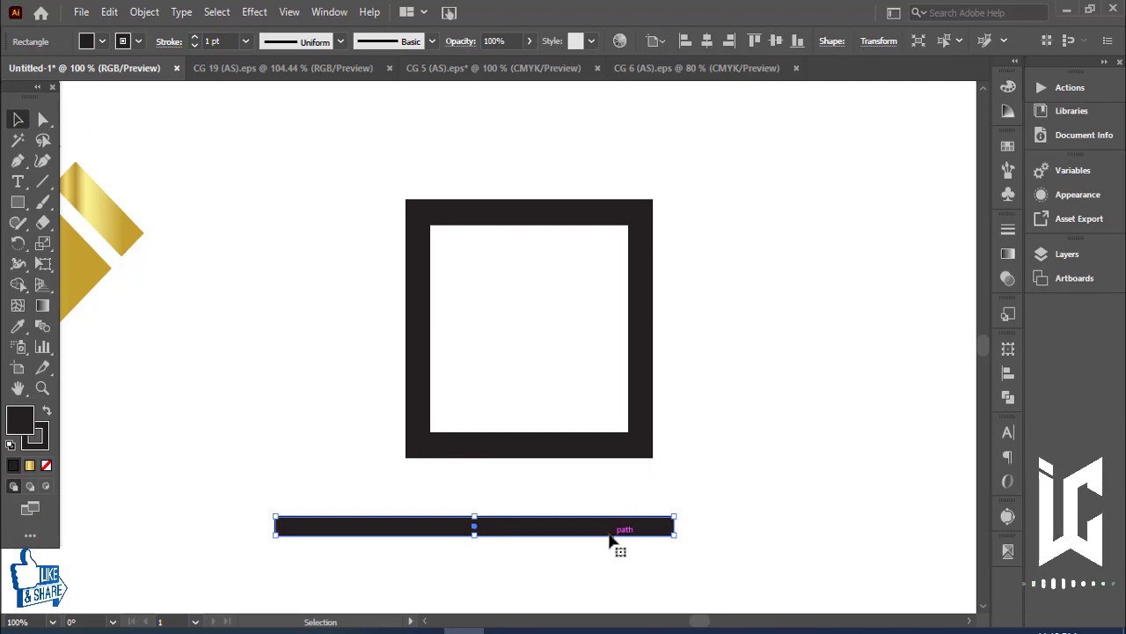
drag(609, 535, 684, 361)
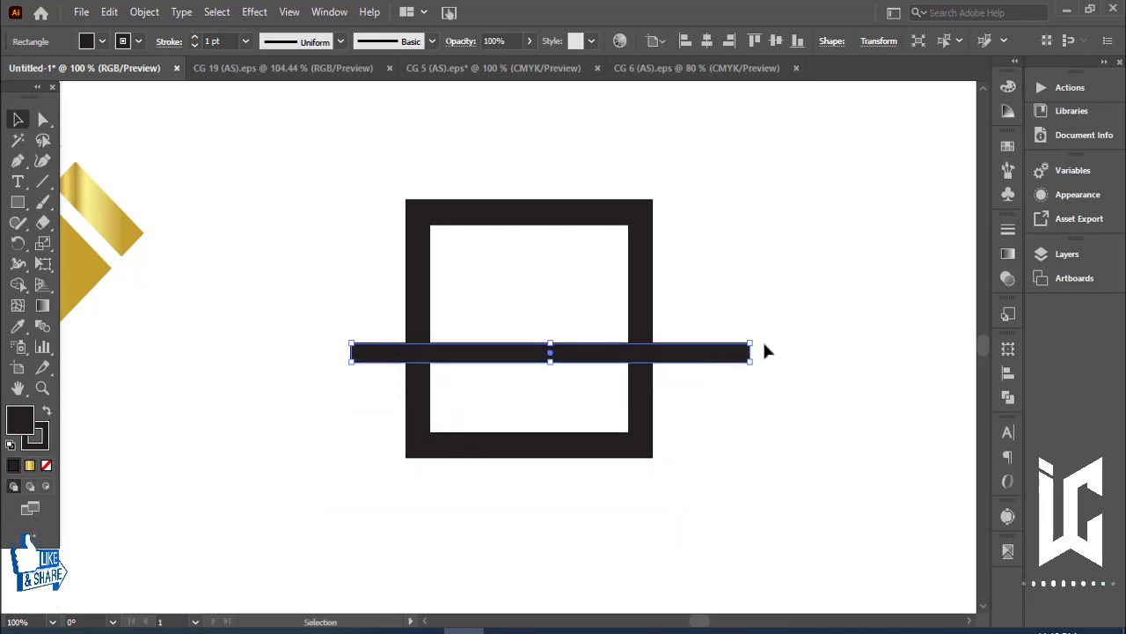
mouse_move(755, 342)
mouse_down()
mouse_move(711, 181)
mouse_move(716, 196)
mouse_up()
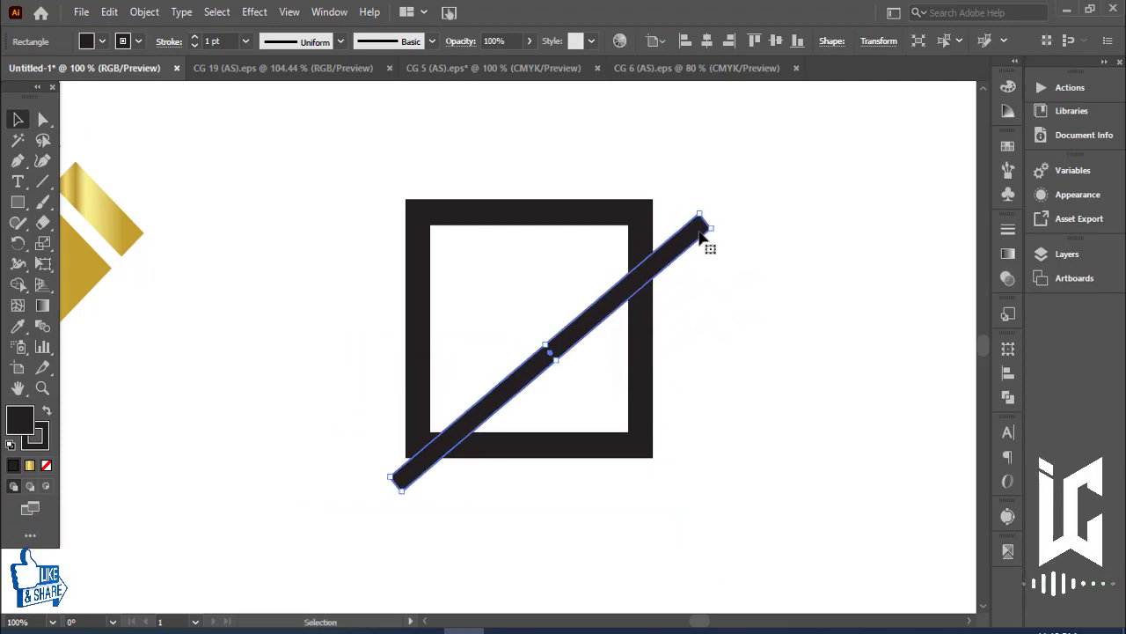
drag(694, 244, 672, 217)
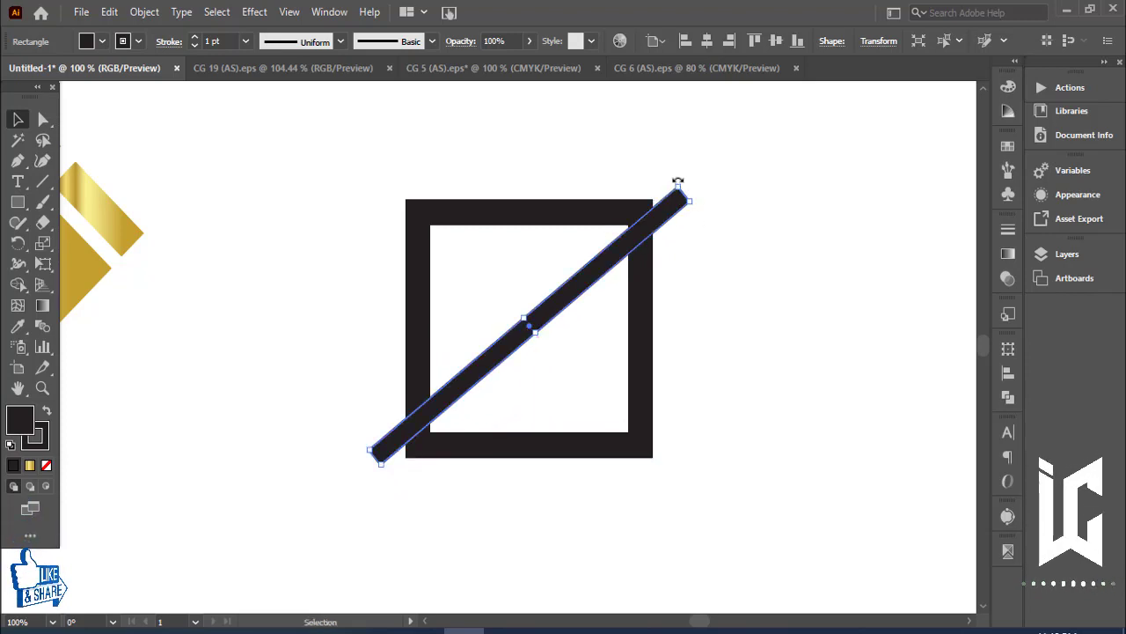
drag(670, 172, 671, 173)
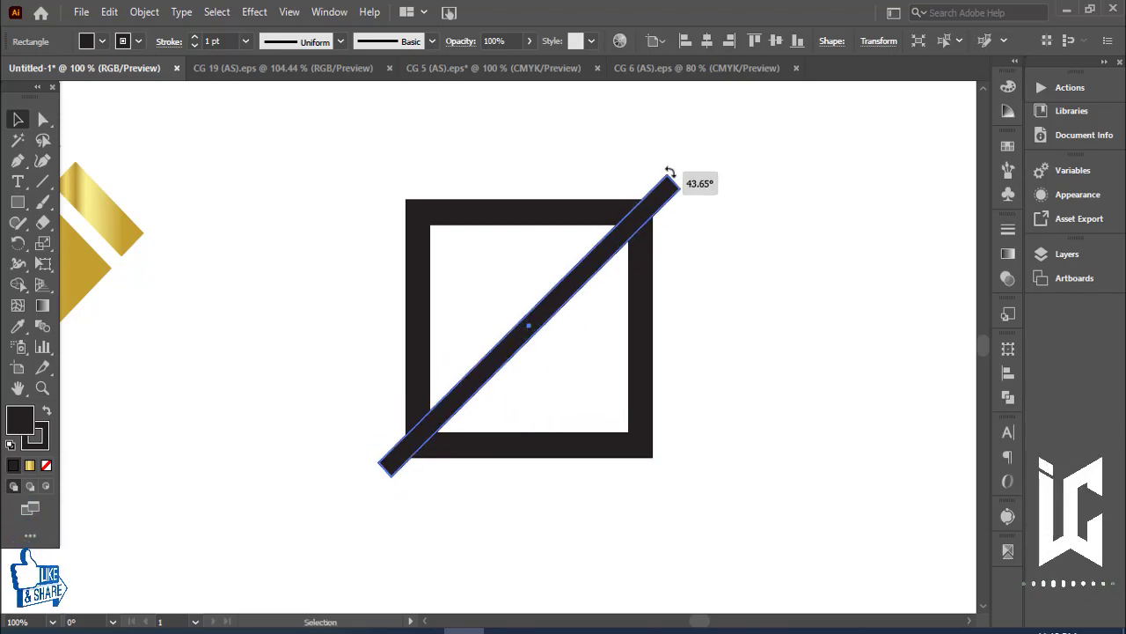
Step: Fine-tune the diagonal bar's position over the frame and select both together
click(809, 229)
drag(774, 176, 575, 238)
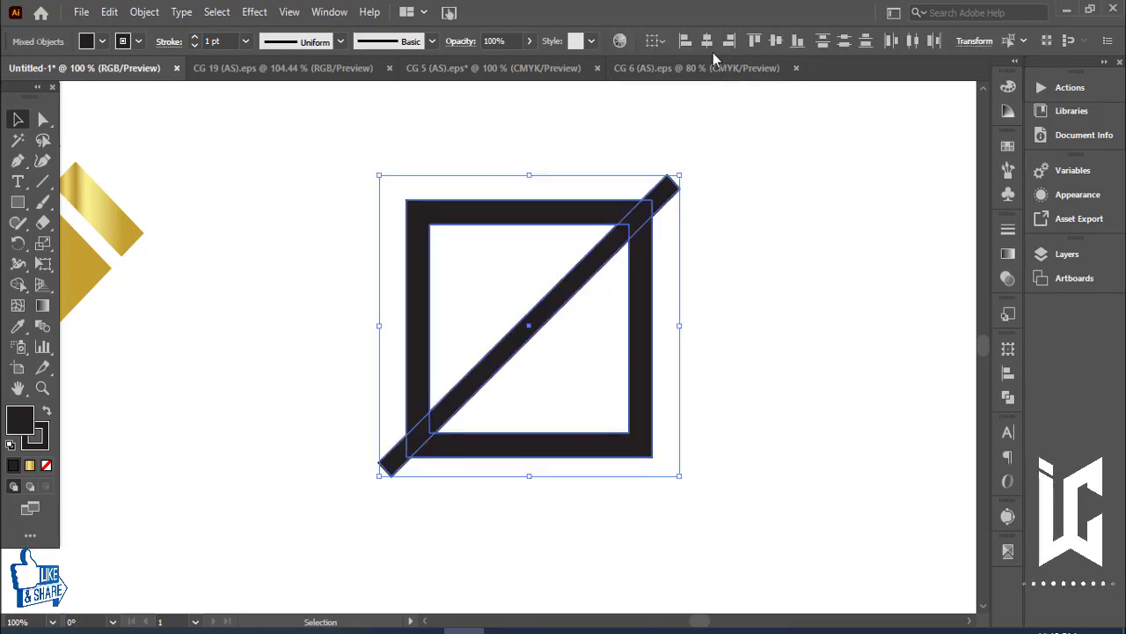
click(775, 297)
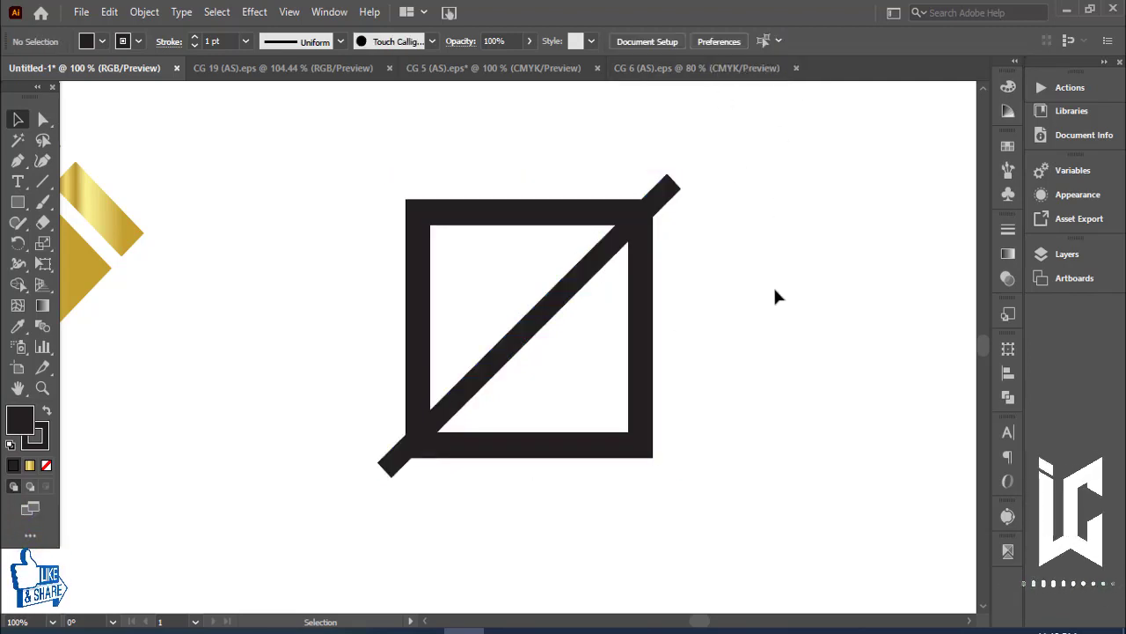
drag(572, 303, 563, 291)
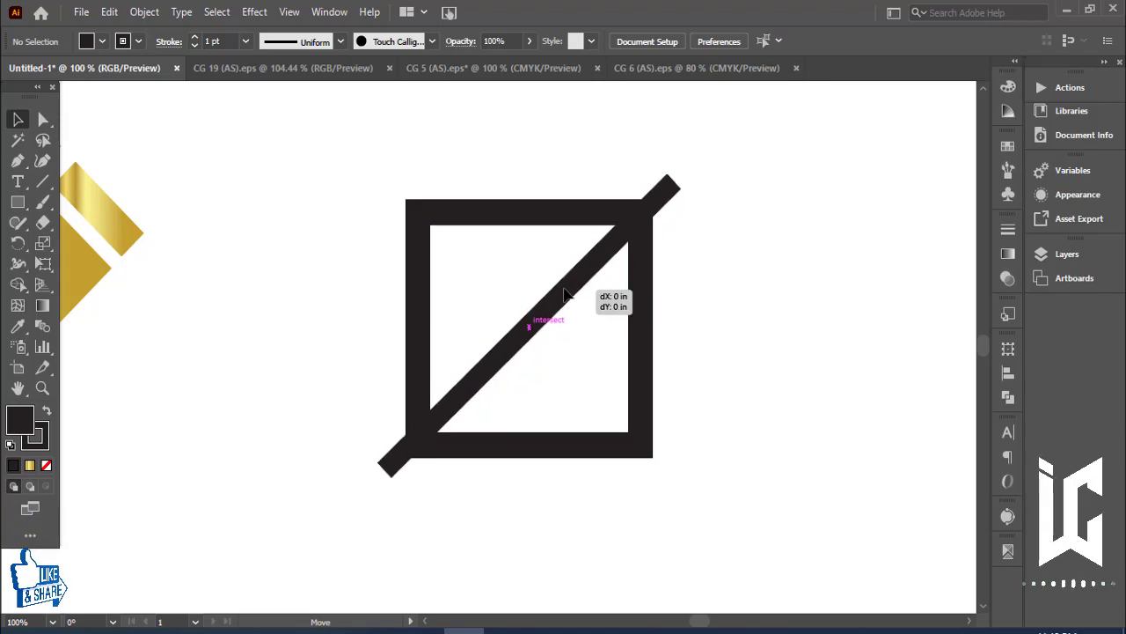
click(719, 305)
key(ctrl+a)
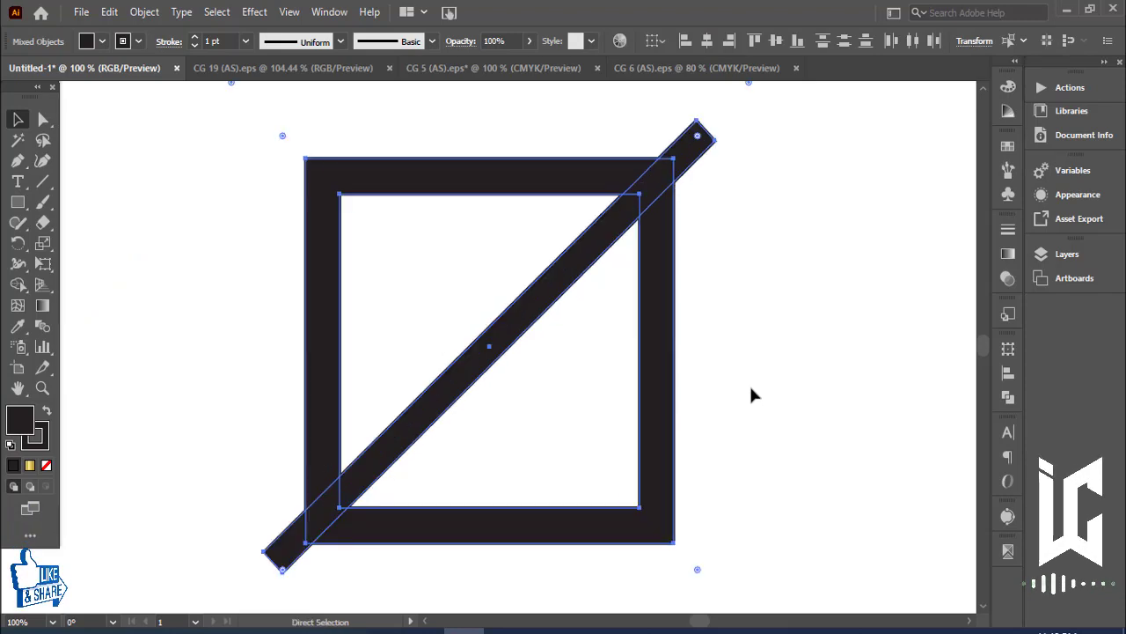
Step: Fill the diagonal bar red with no outline
click(703, 154)
click(103, 42)
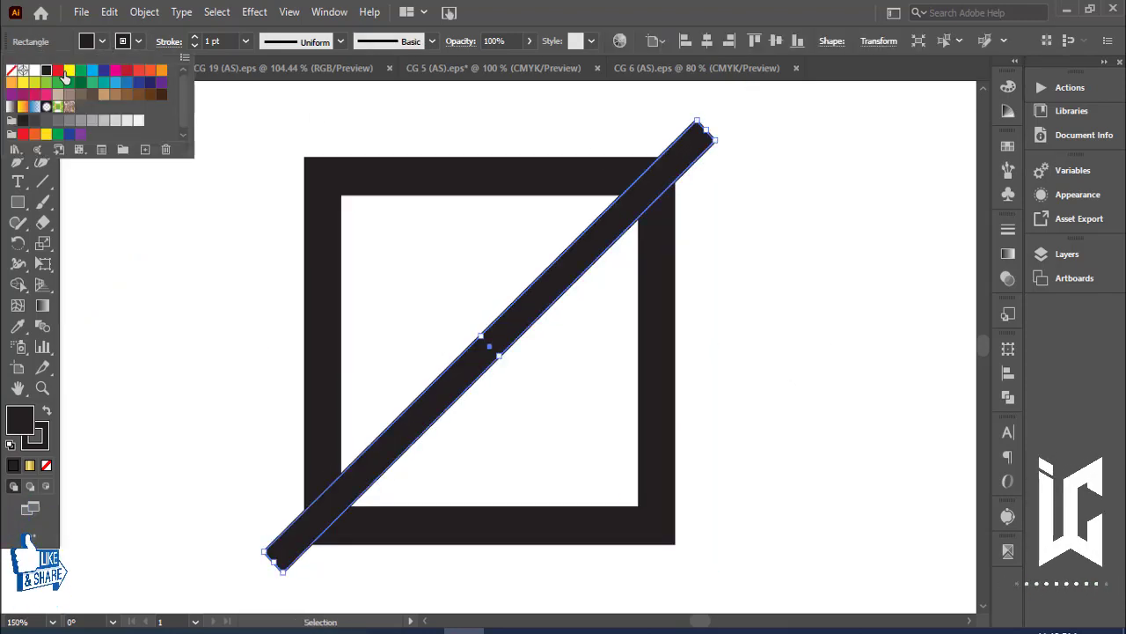
click(57, 70)
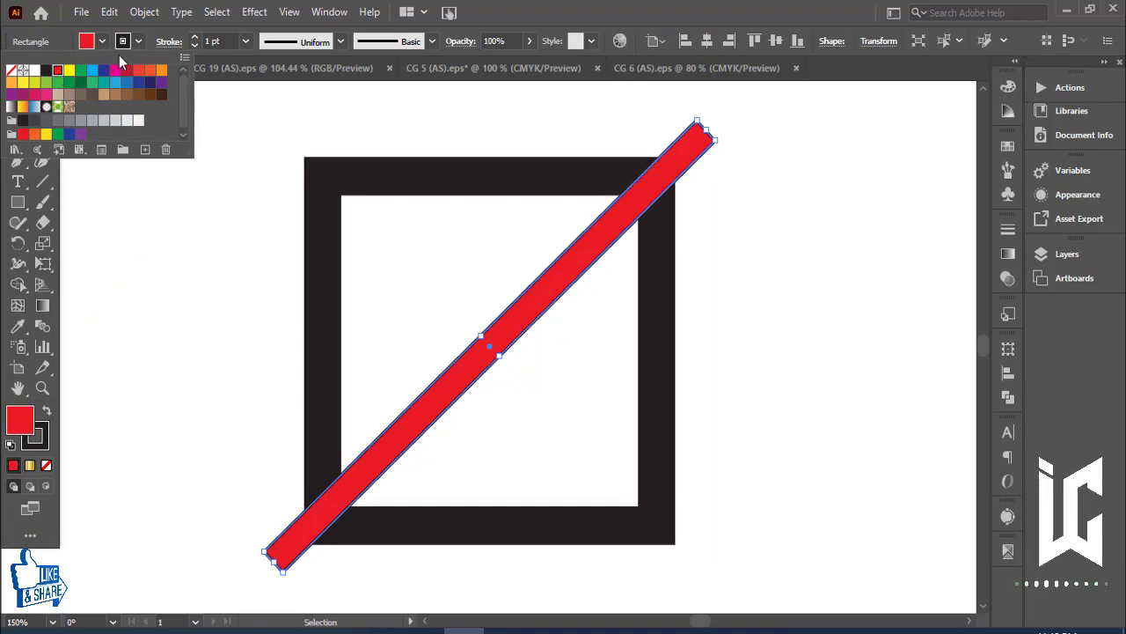
click(139, 41)
click(12, 71)
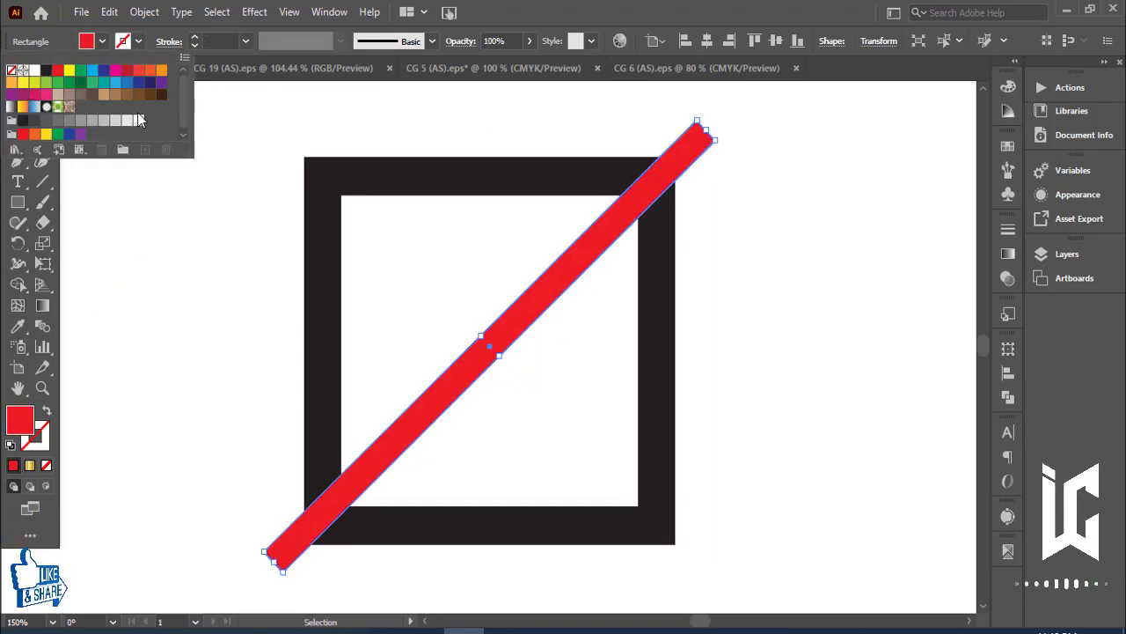
click(704, 157)
drag(723, 143, 722, 132)
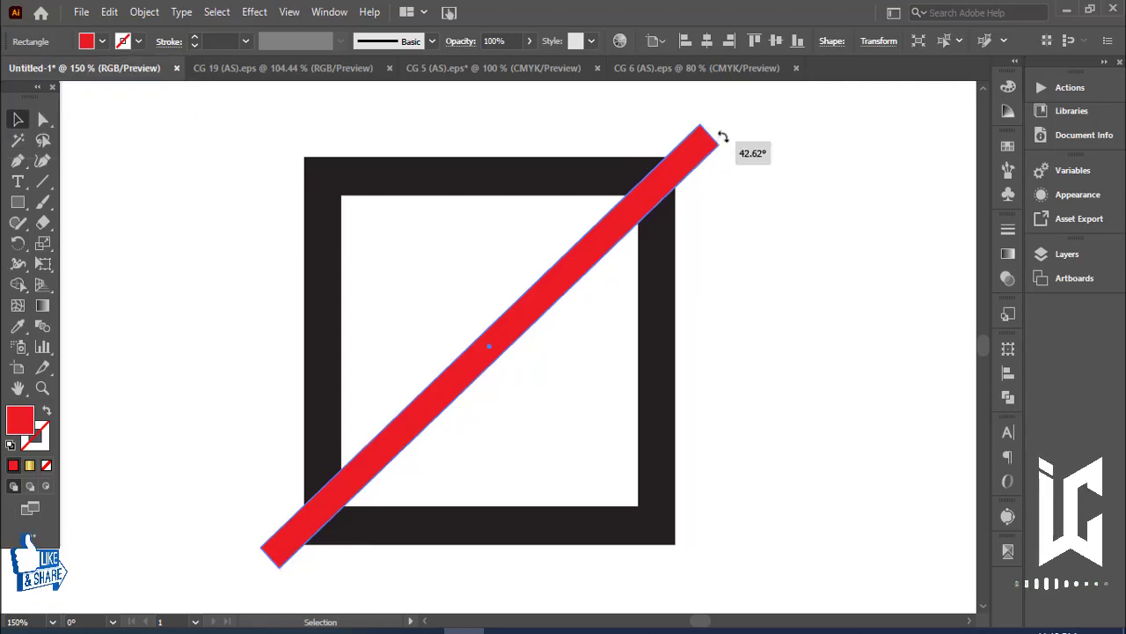
Step: Rotate the red bar to a 45° diagonal across the frame
click(773, 209)
drag(545, 225, 746, 294)
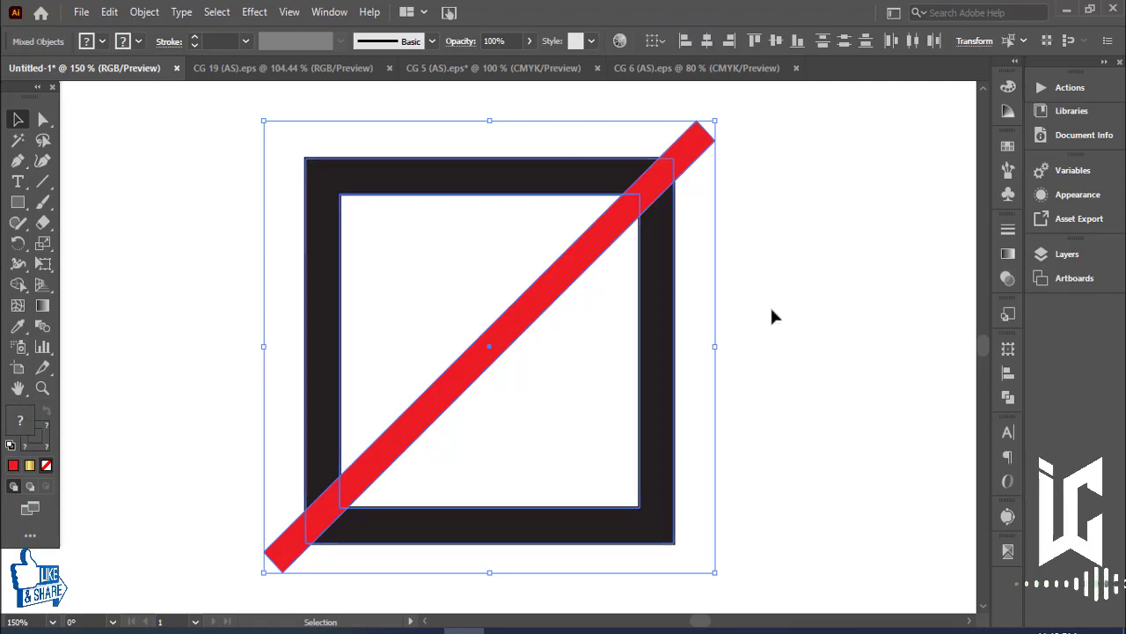
click(778, 299)
drag(698, 464, 614, 431)
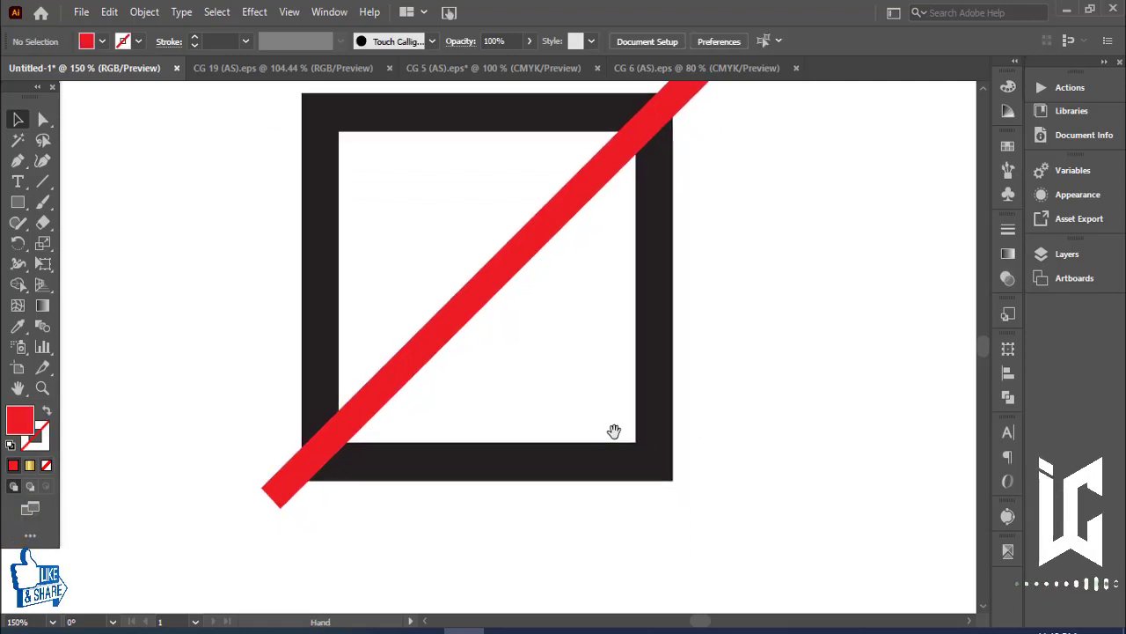
click(327, 440)
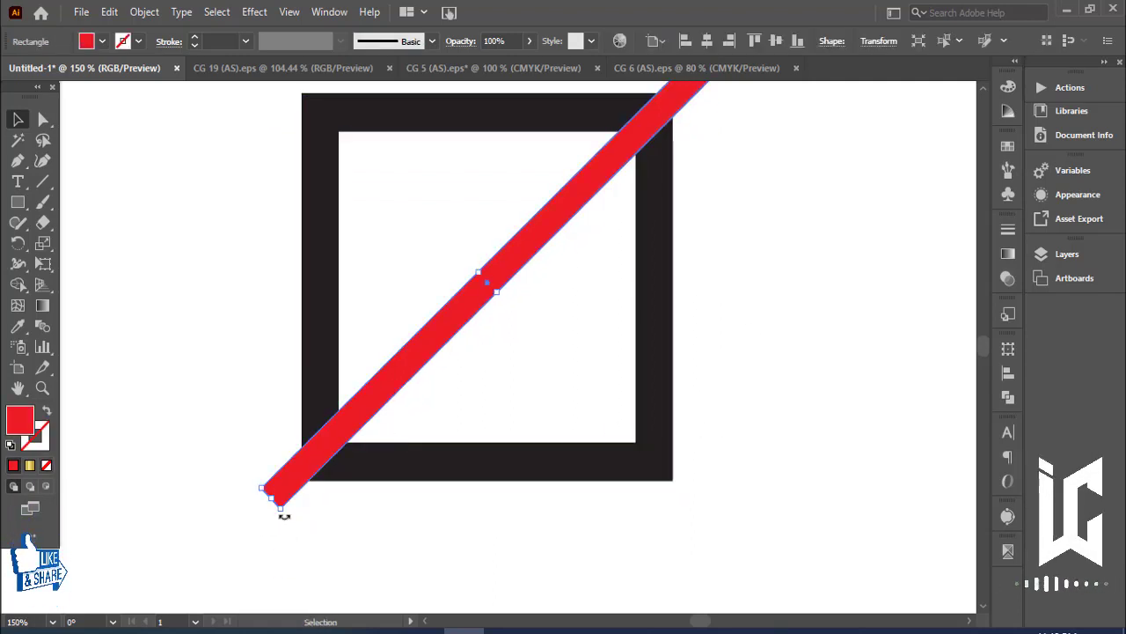
drag(282, 516, 291, 512)
click(489, 535)
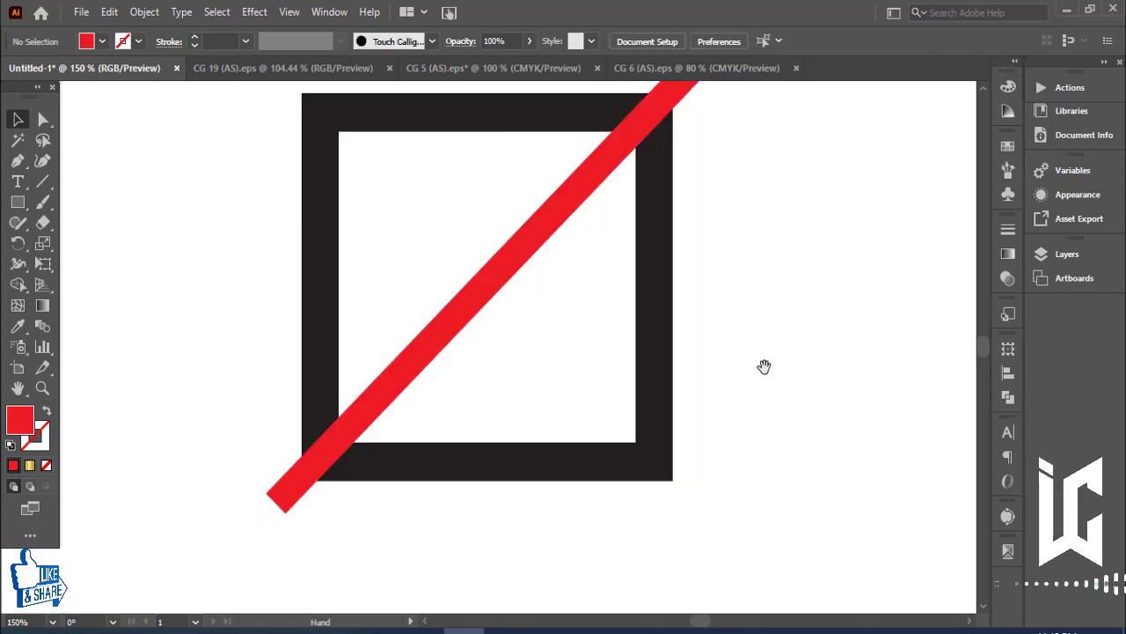
Step: Nudge the red bar slightly down-right and select it together with the frame
drag(761, 369, 739, 453)
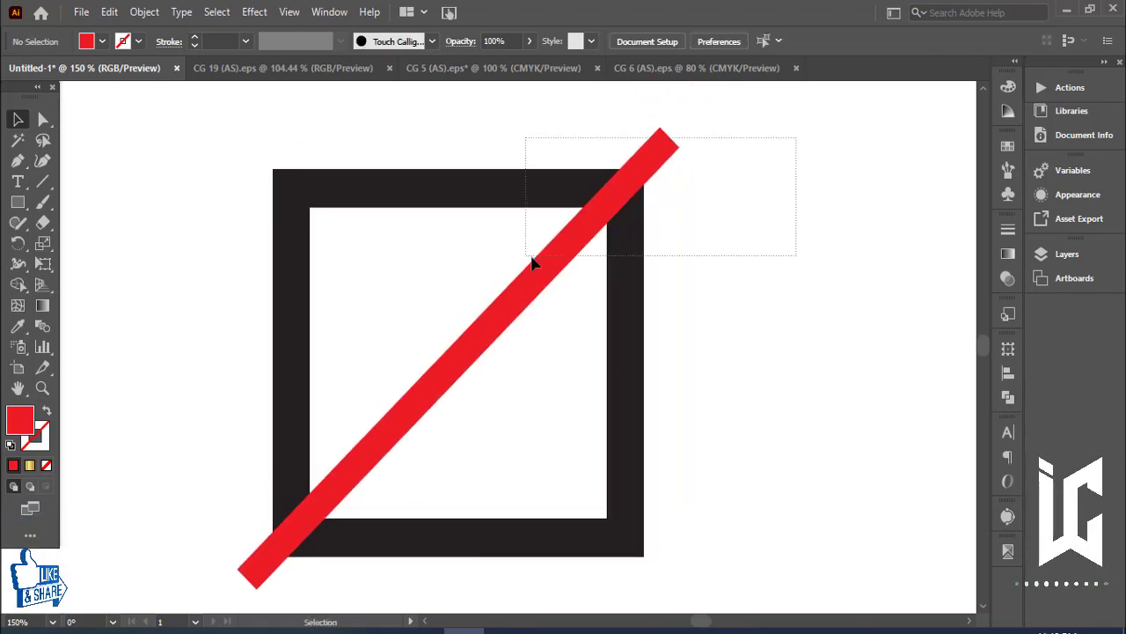
drag(532, 259, 533, 260)
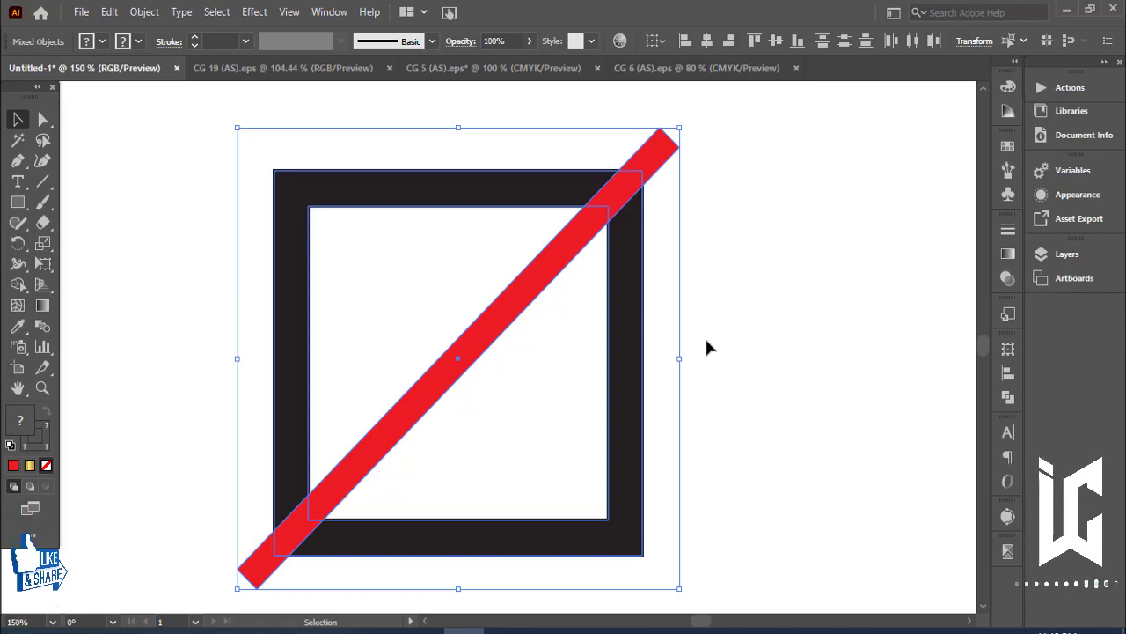
click(734, 259)
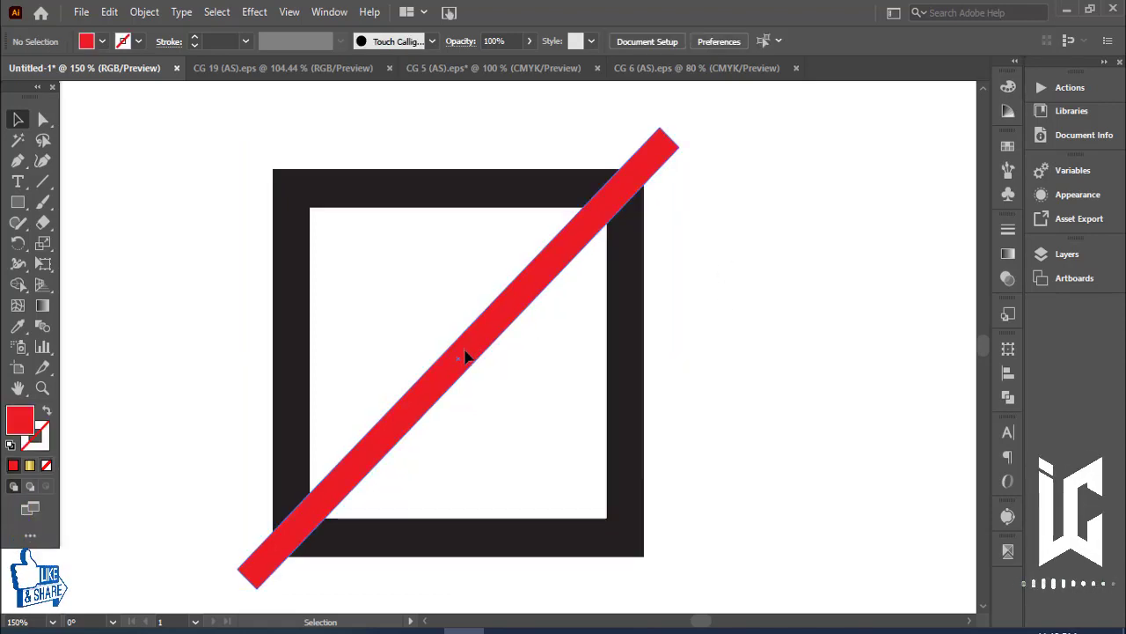
drag(469, 355, 478, 364)
click(754, 167)
drag(755, 167, 536, 284)
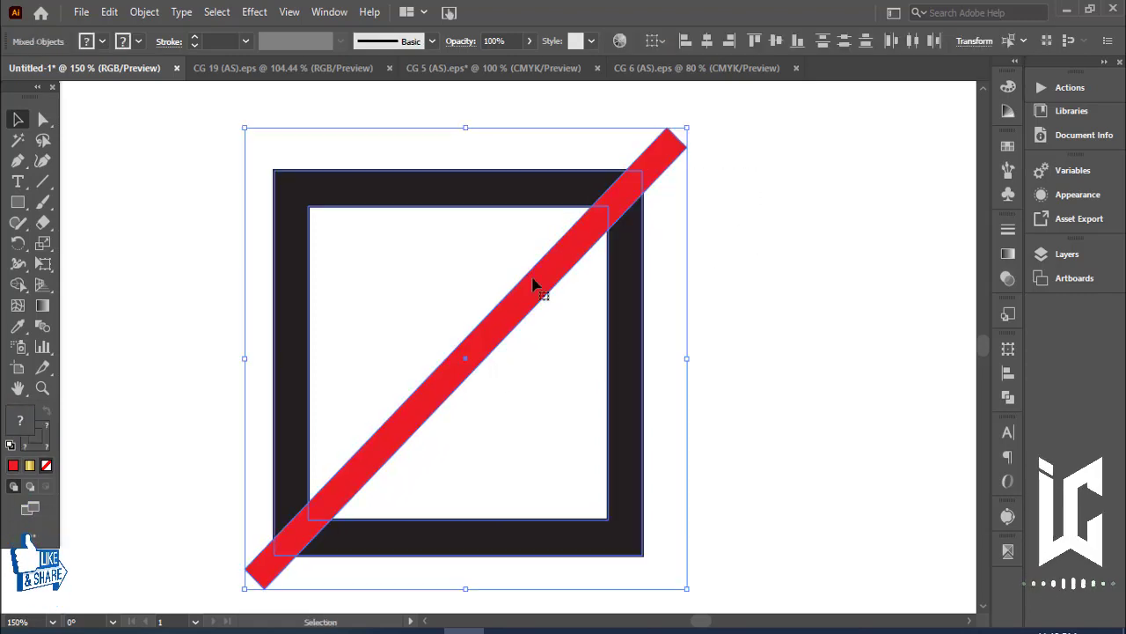
Step: Delete the red bar pieces at the lower-left and top-right corners with Shape Builder
click(17, 283)
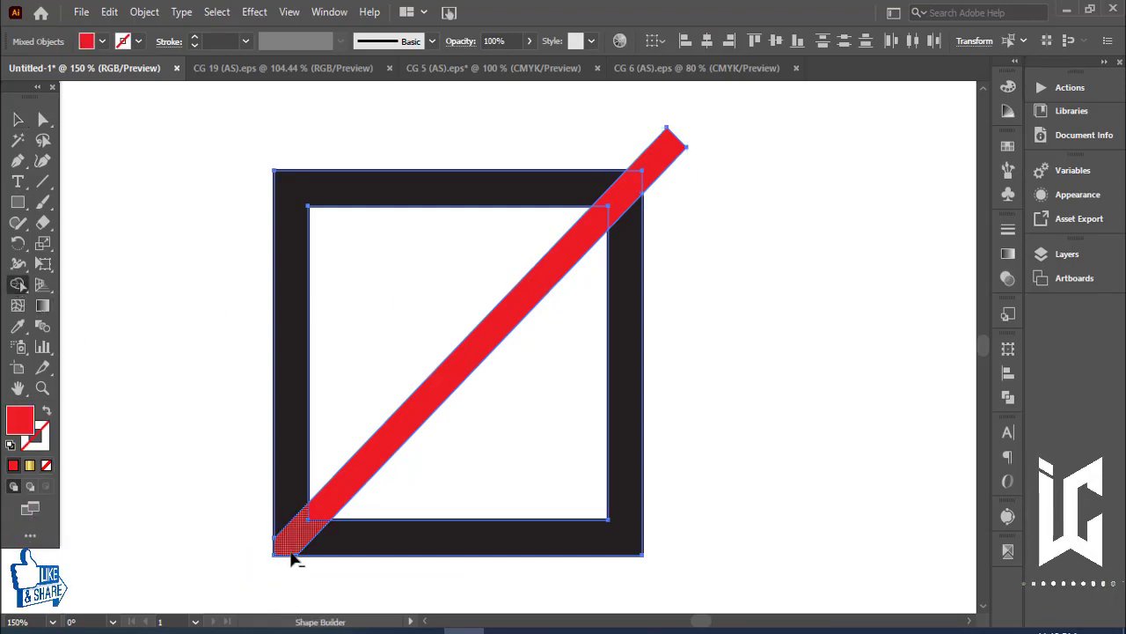
alt+click(293, 558)
alt+click(334, 500)
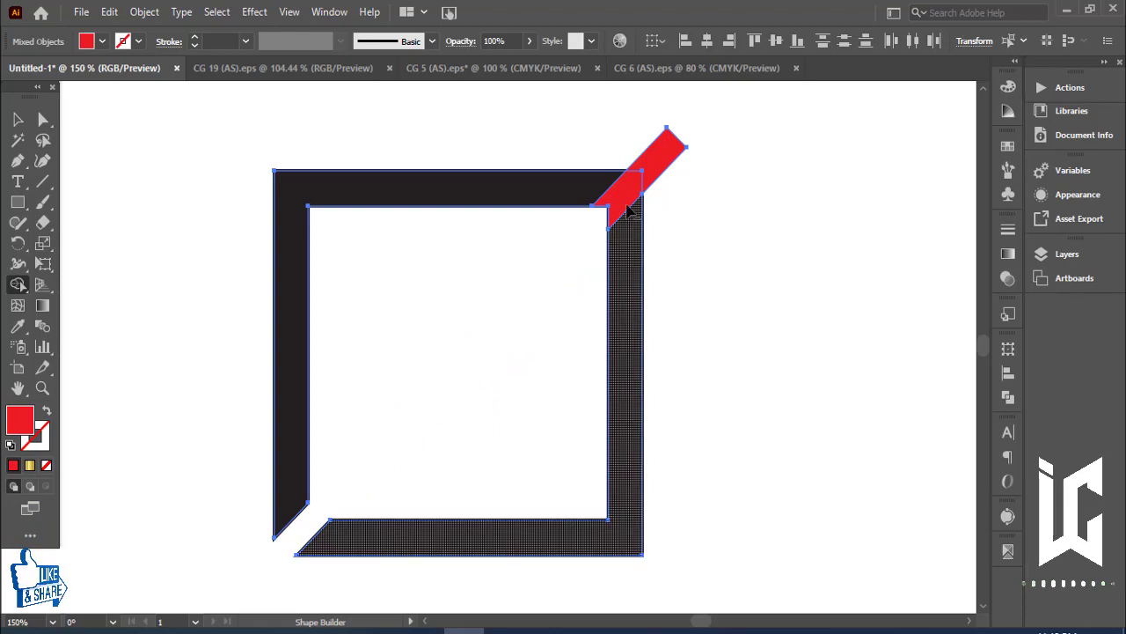
alt+click(627, 209)
alt+click(682, 151)
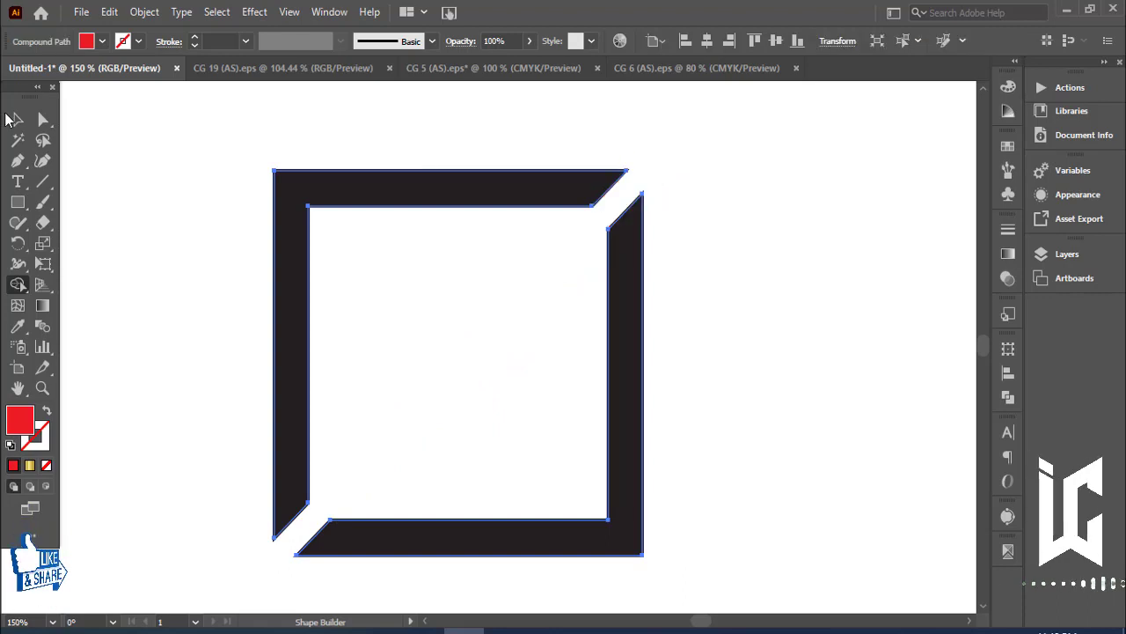
key(v)
Step: Remove the stroke from the cut black frame
click(679, 255)
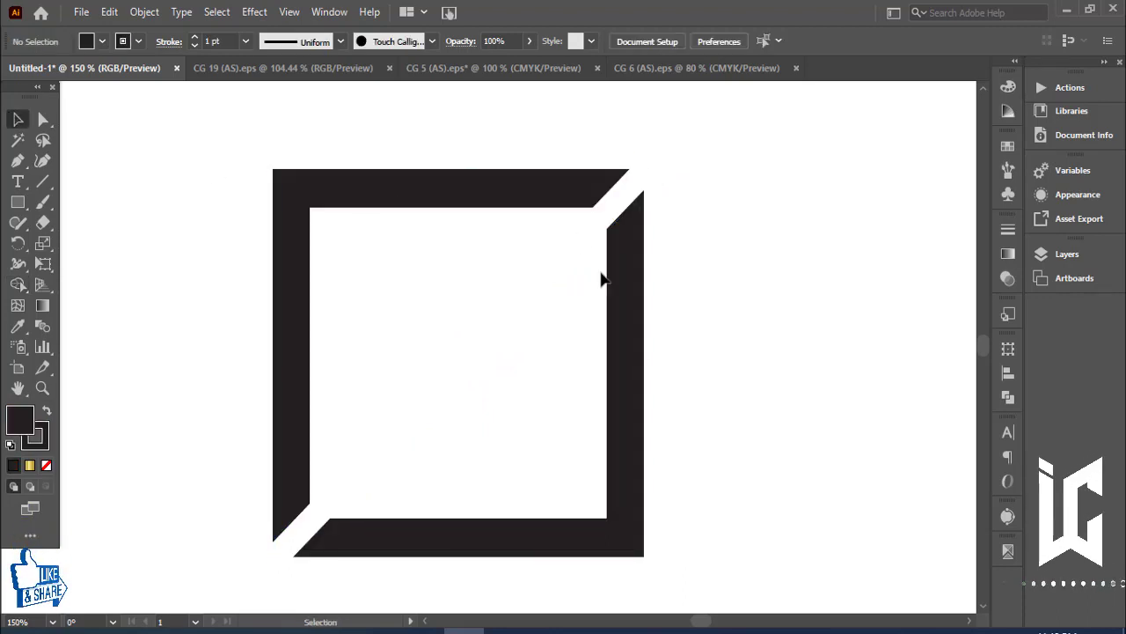
click(607, 278)
click(122, 41)
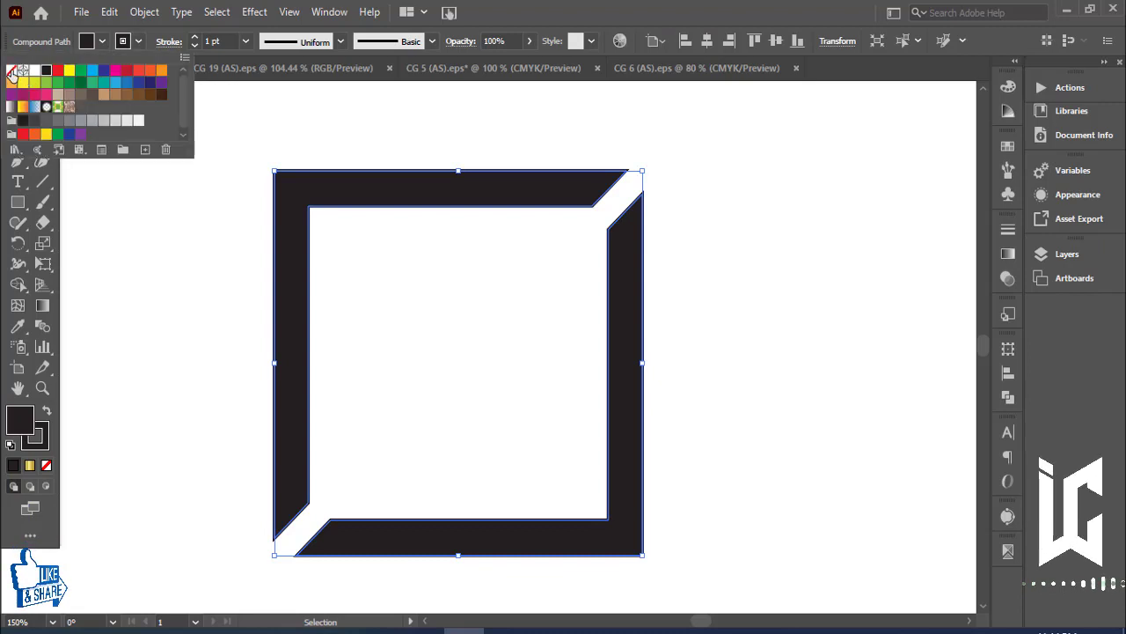
click(11, 74)
click(299, 108)
Step: Zoom out and move the frame next to the gold diamond logo
key(a)
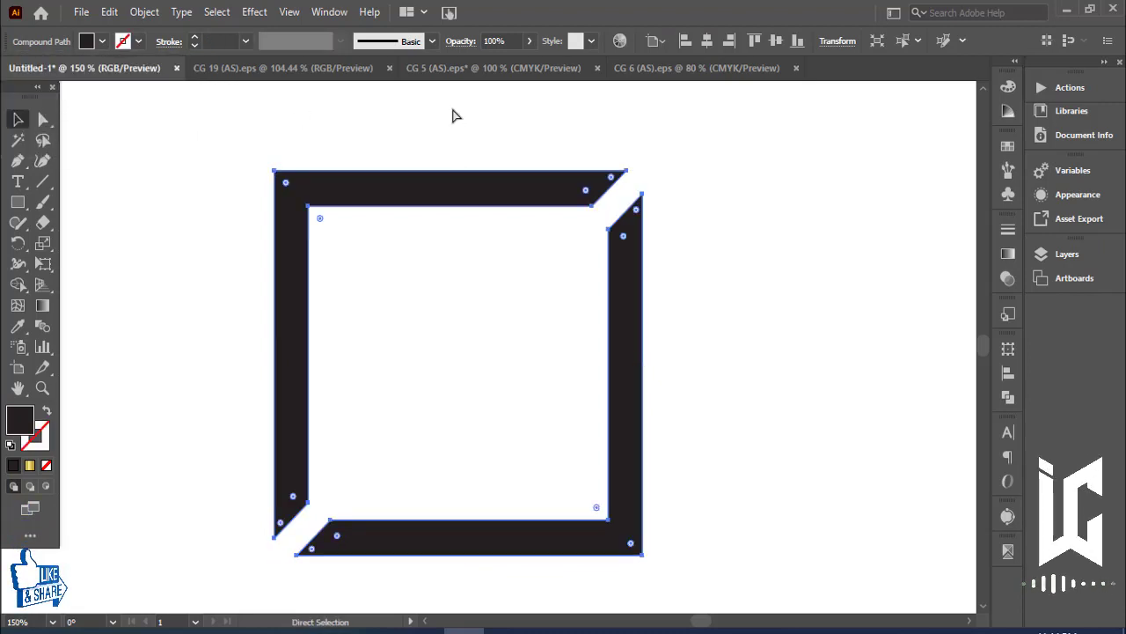
key(ctrl+minus)
key(ctrl+minus)
key(ctrl+minus)
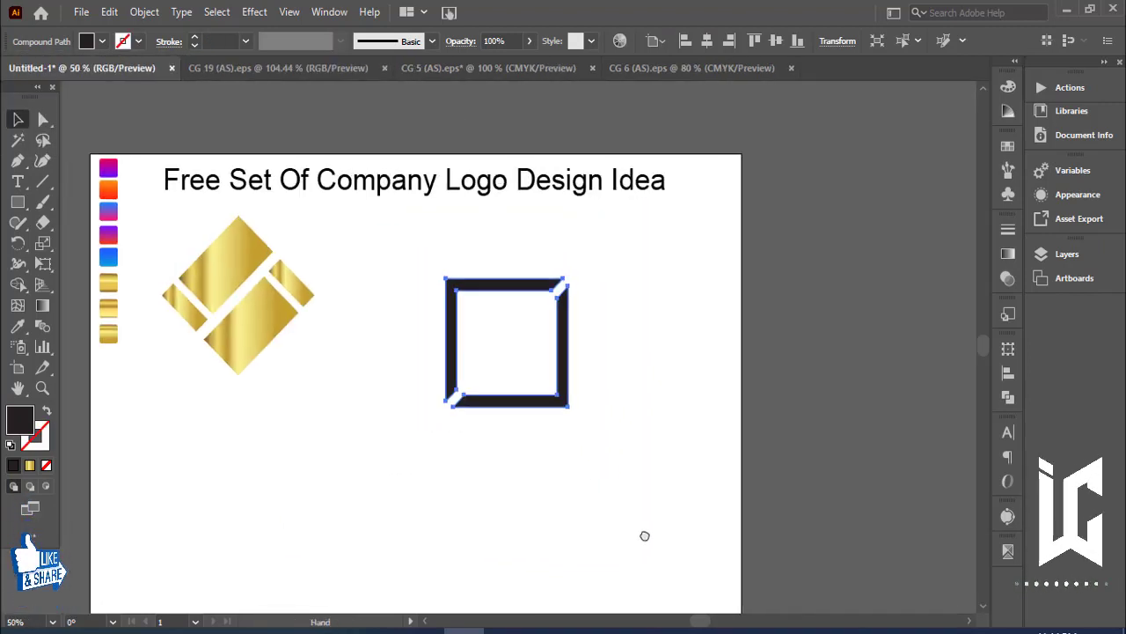
scroll(634, 522, left, 3)
click(629, 517)
drag(575, 526, 723, 521)
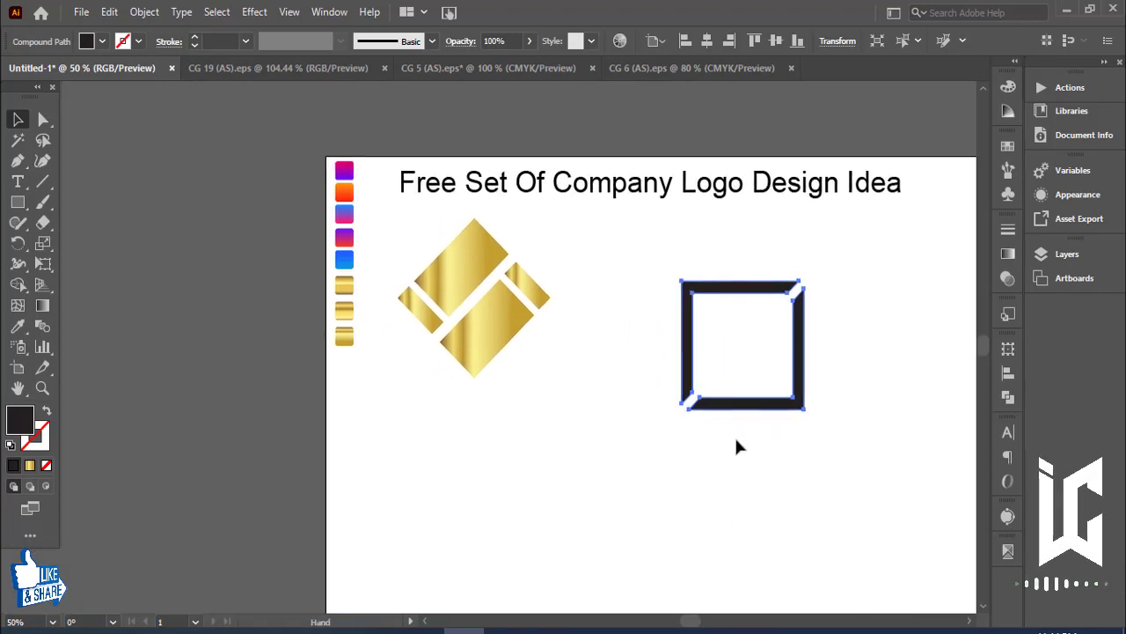
drag(746, 409, 628, 354)
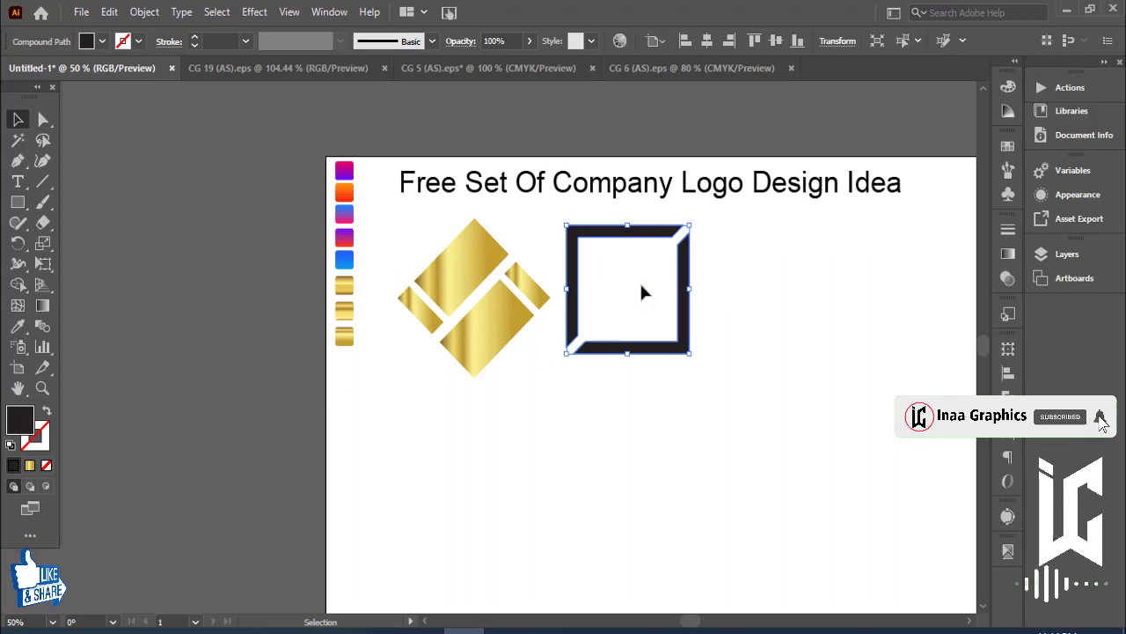
Step: Sample the bottom gold gradient swatch with the Eyedropper to fill the cut frame
click(15, 327)
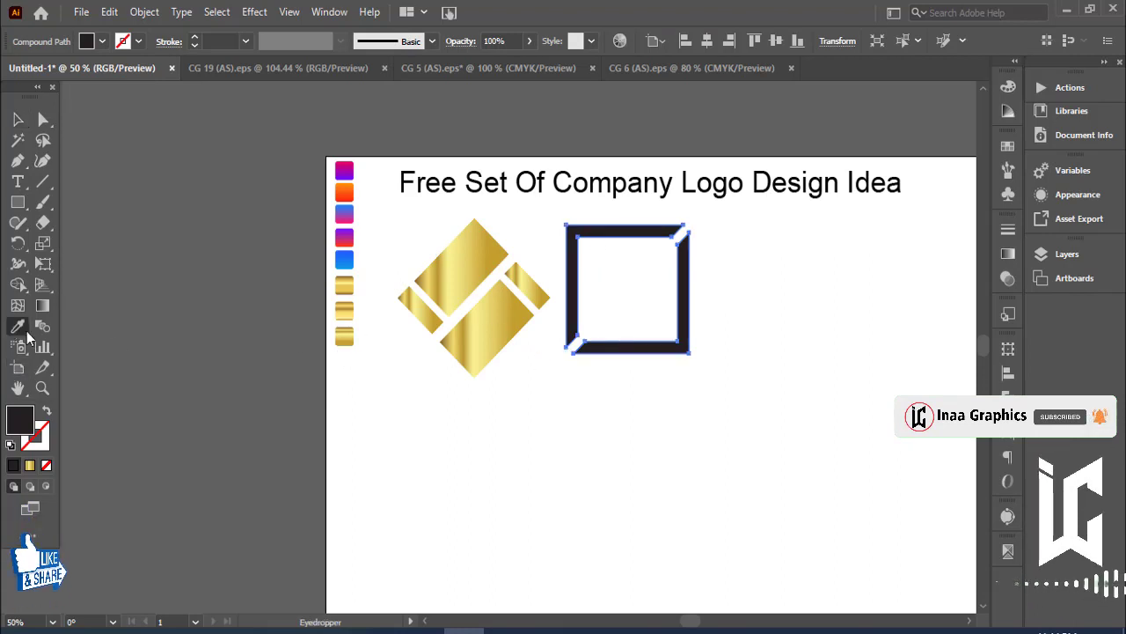
click(344, 336)
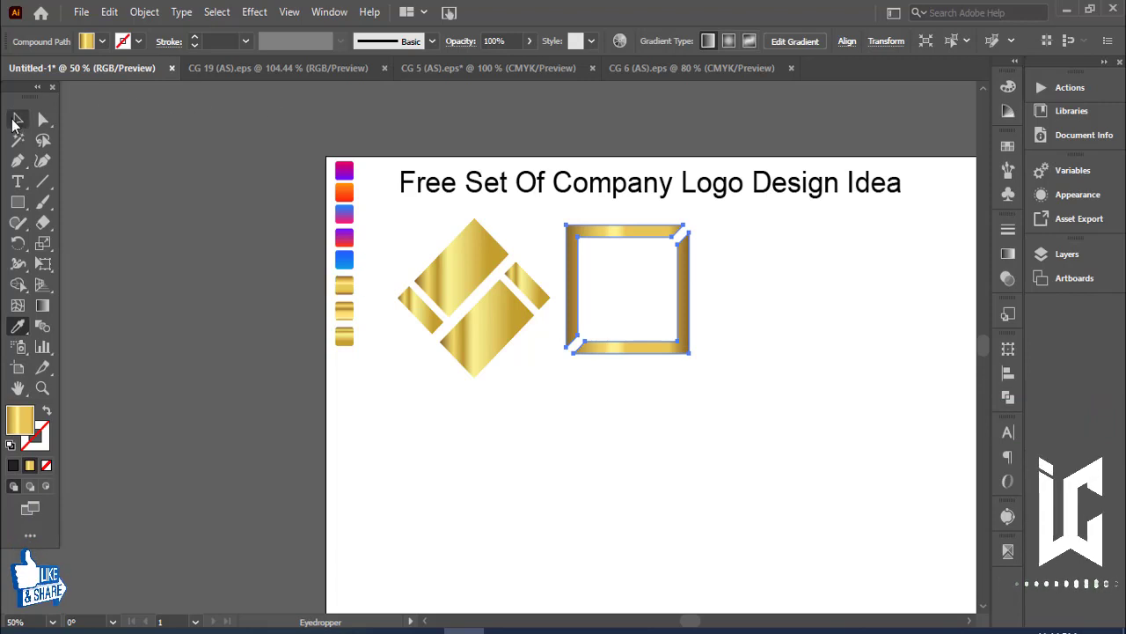
click(660, 480)
drag(731, 485, 605, 488)
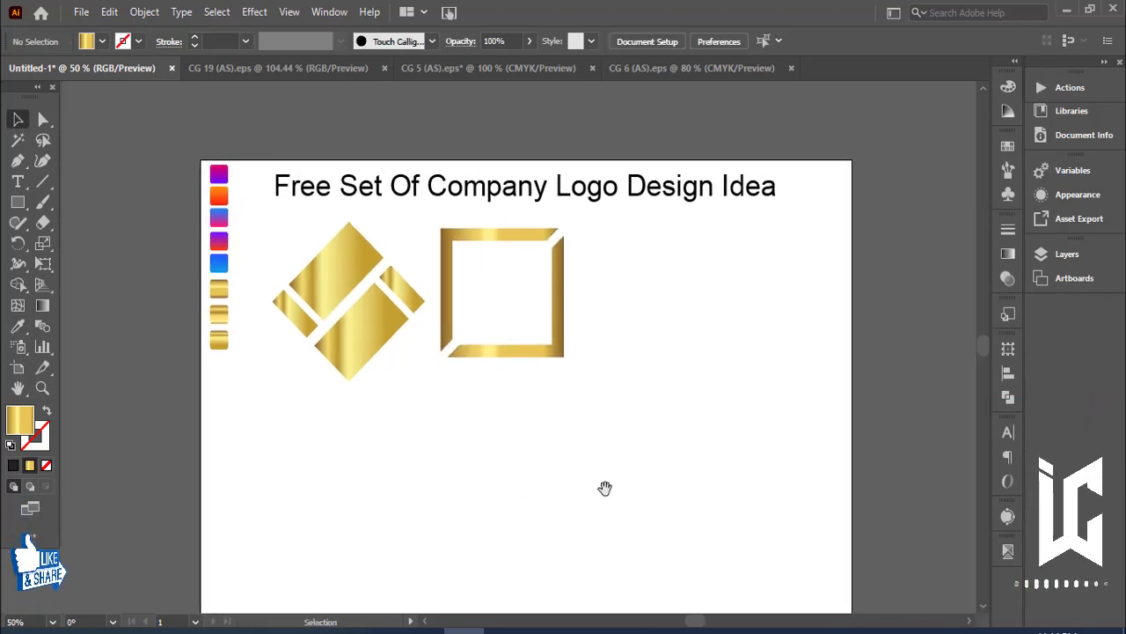
click(18, 201)
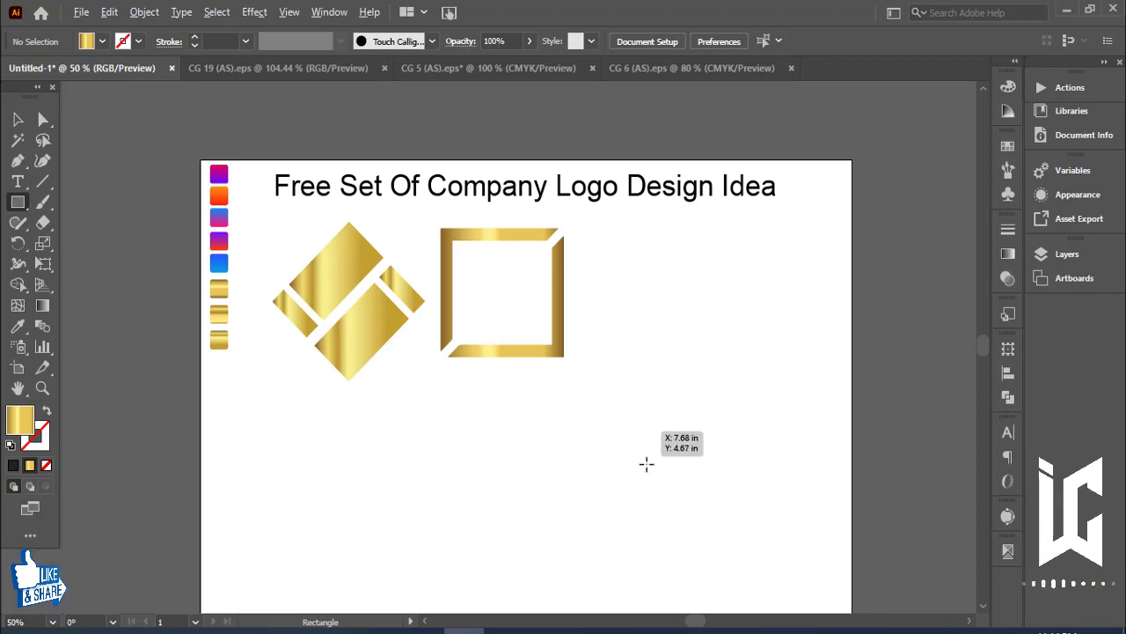
Step: Draw a rectangle below the frame, fill it black and zoom in
drag(628, 430, 684, 488)
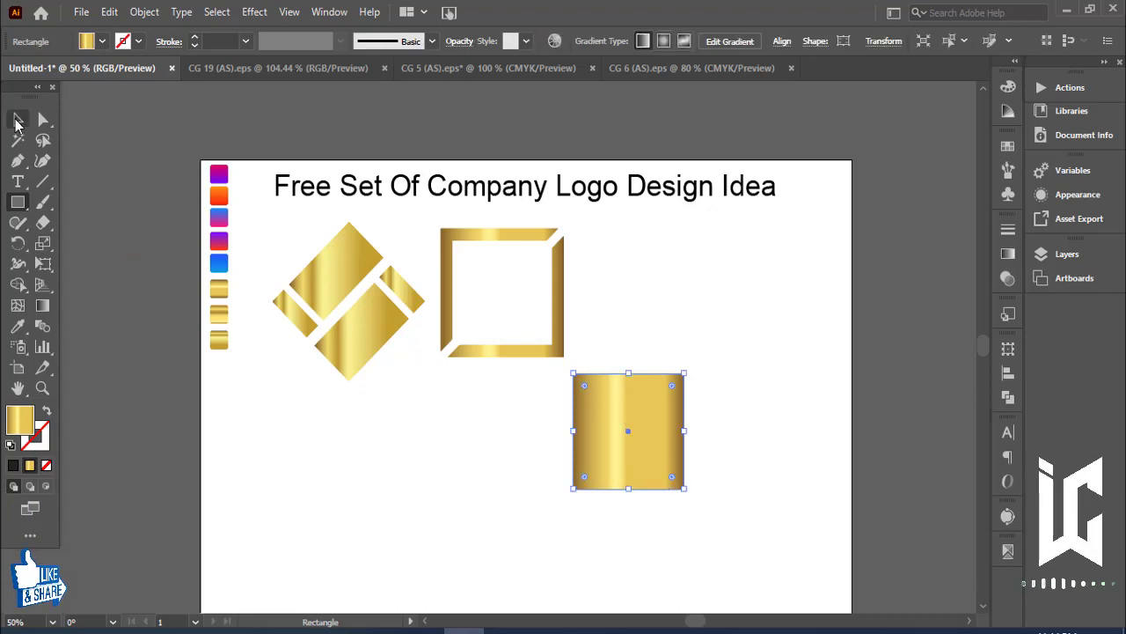
click(102, 41)
click(47, 69)
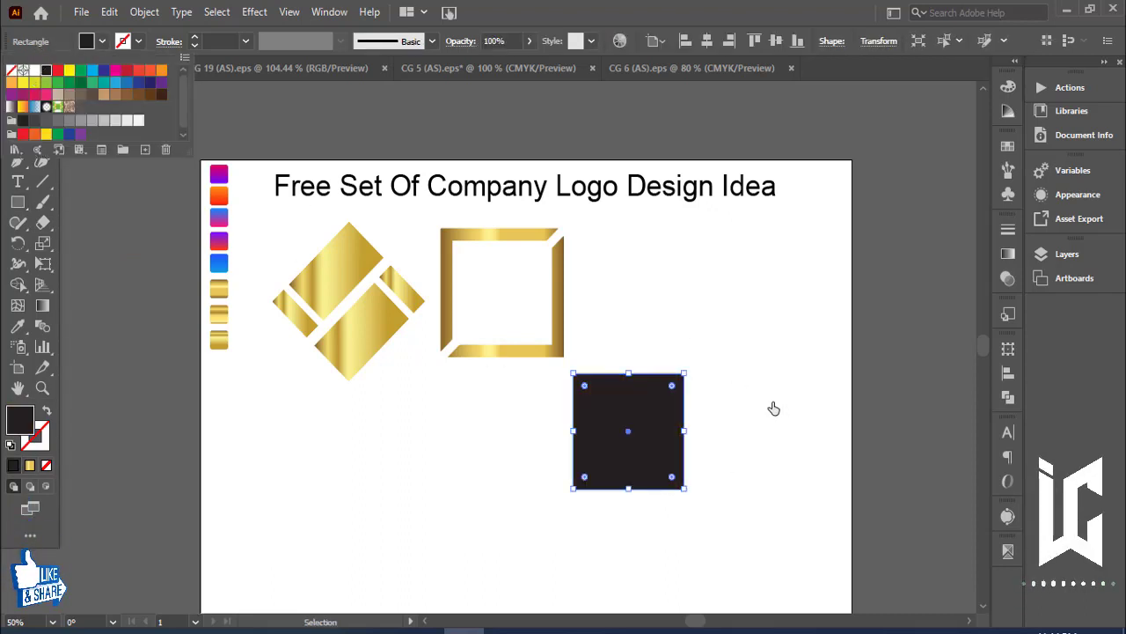
click(745, 408)
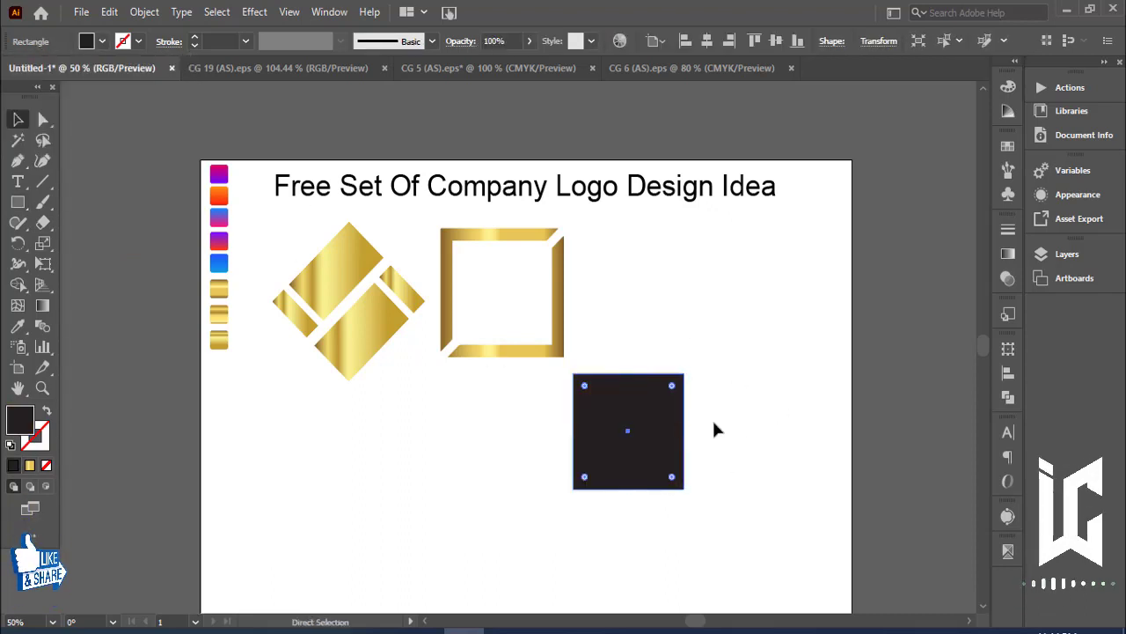
key(ctrl+1)
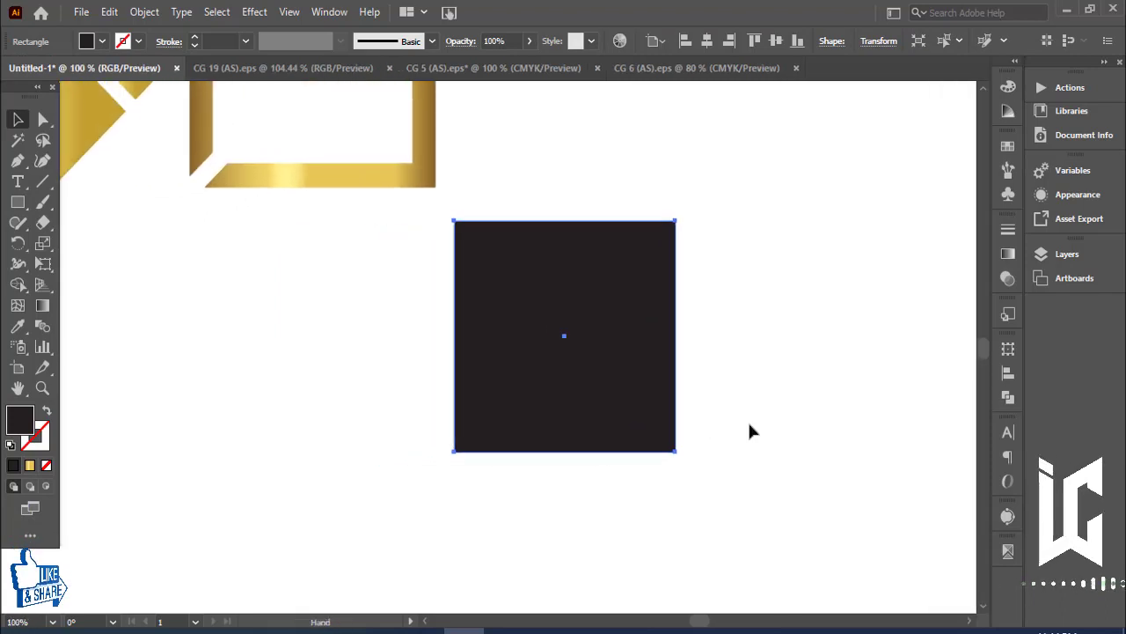
Step: Round the square's corners to about 0.21 in and rotate it 315° into a diamond
click(42, 119)
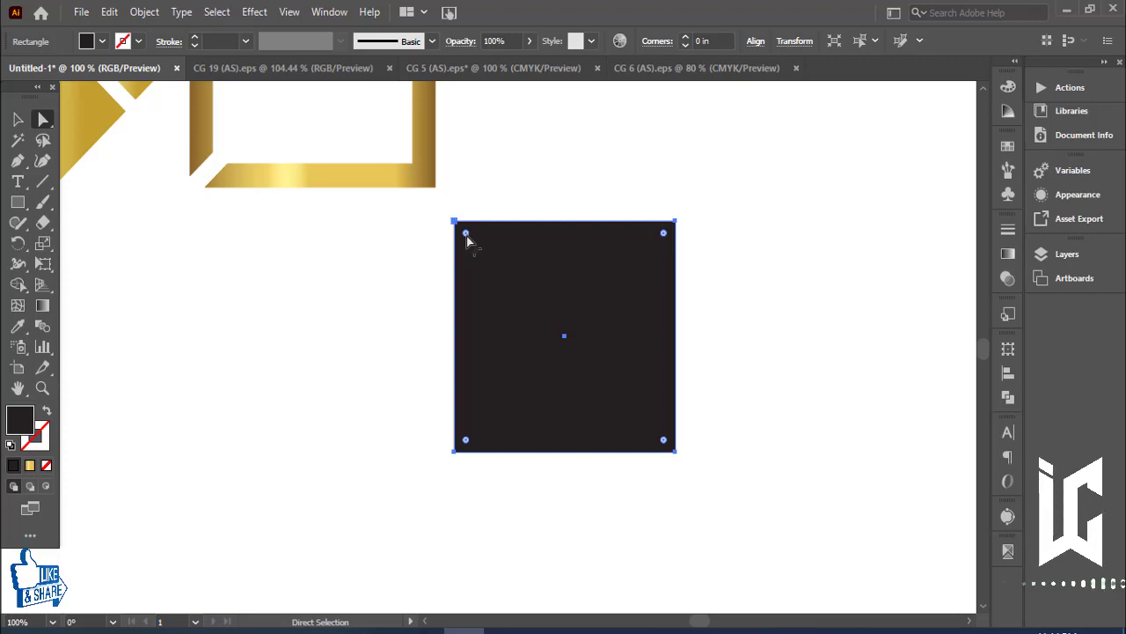
drag(466, 236, 486, 245)
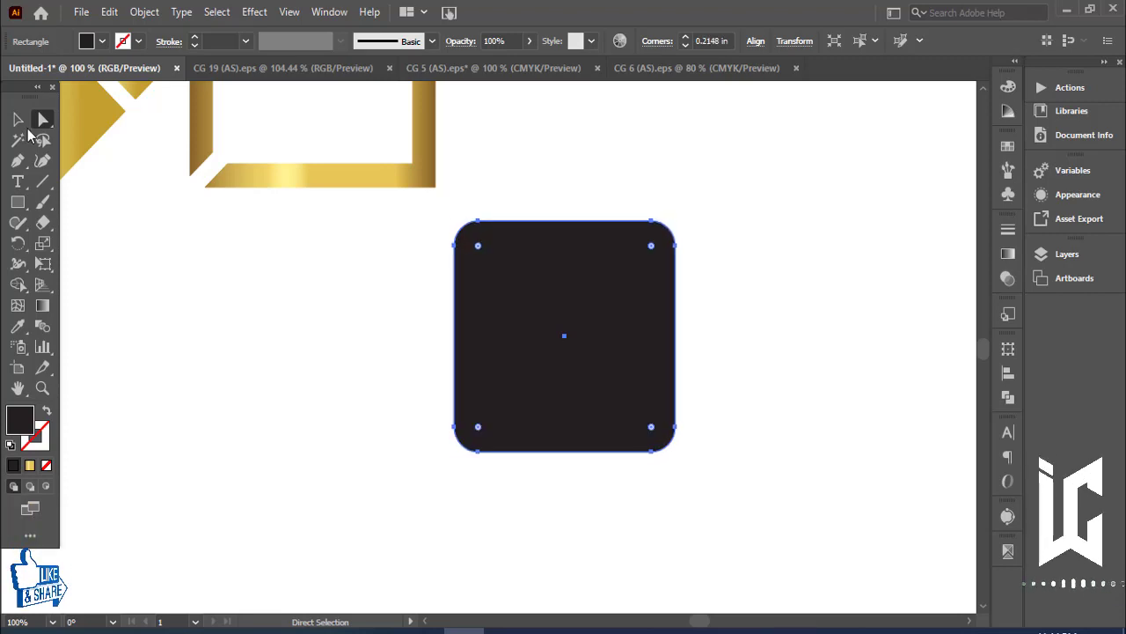
click(17, 119)
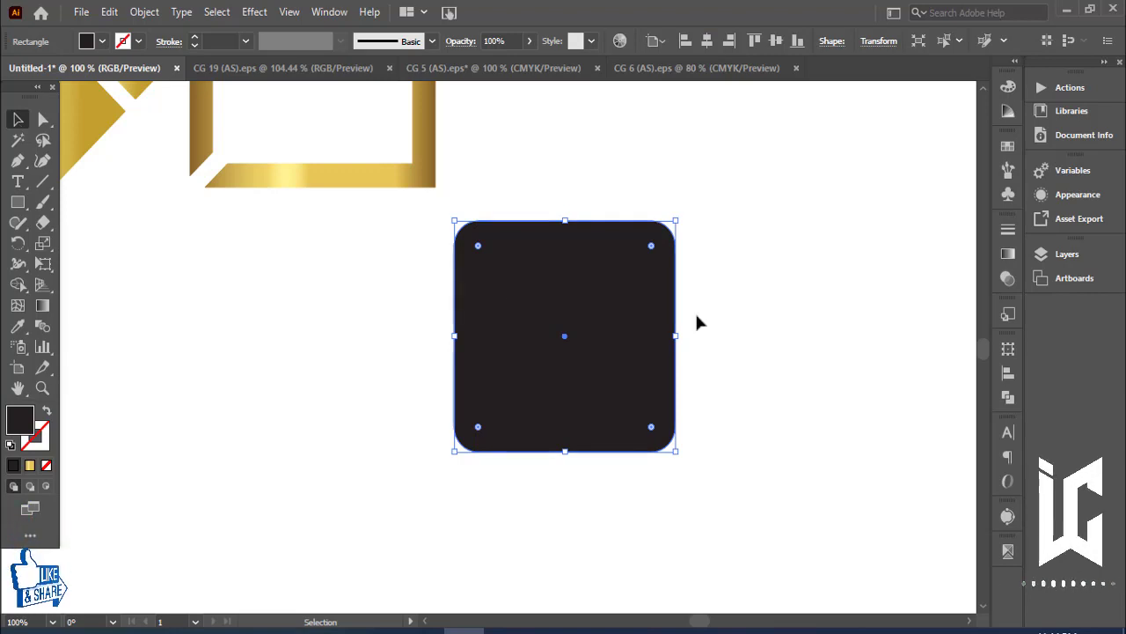
drag(683, 214, 730, 354)
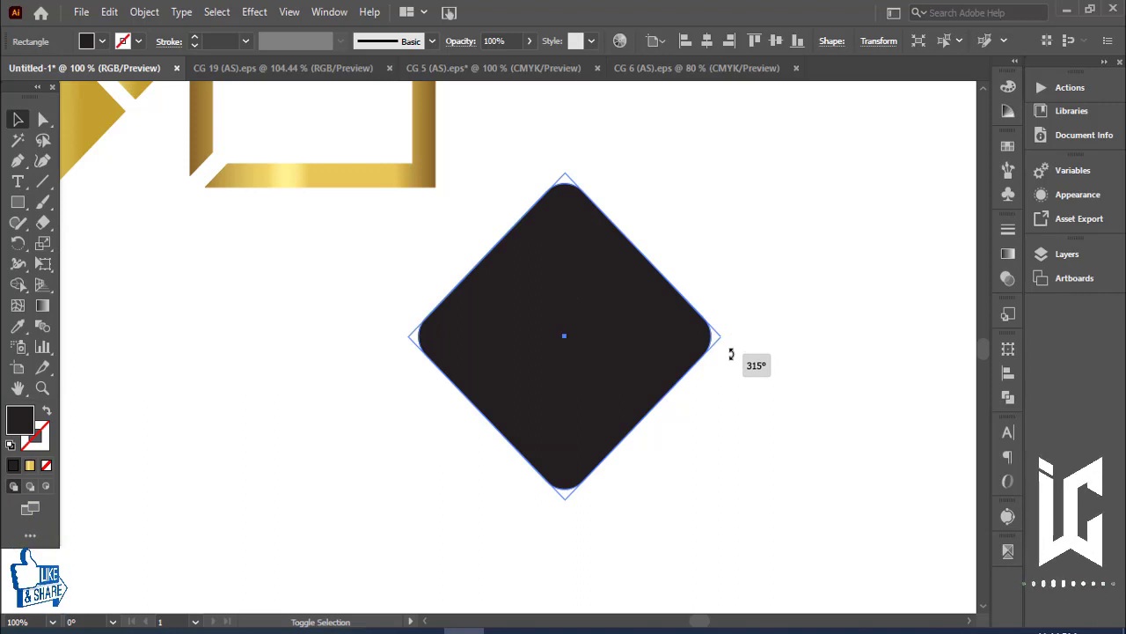
click(796, 301)
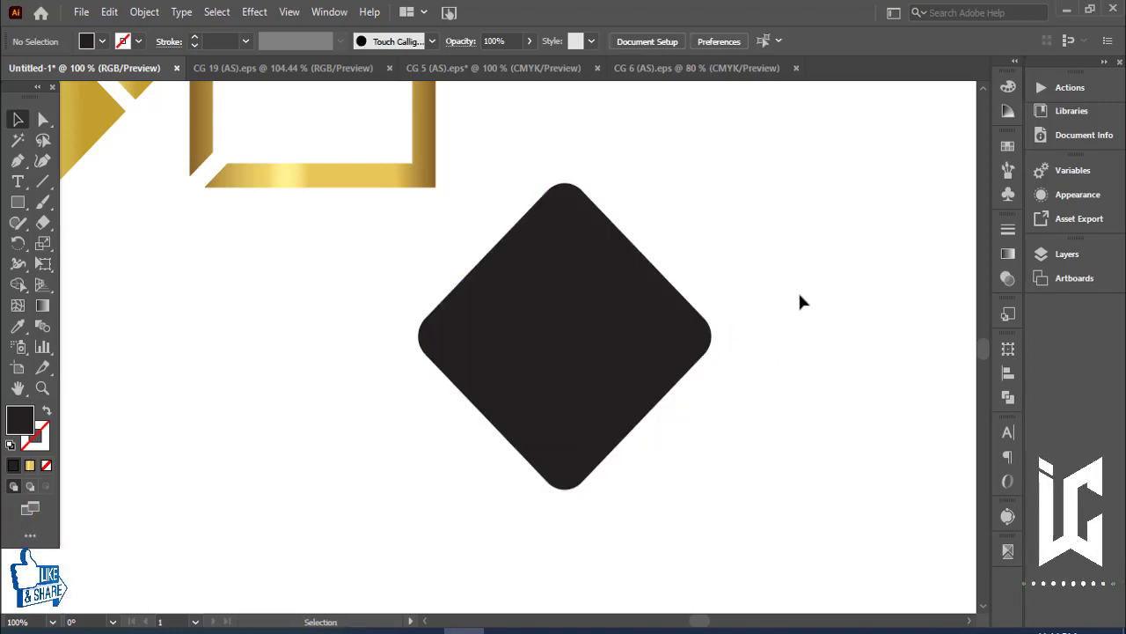
Step: Draw a small circle, fill it white and move it onto the black diamond
right_click(18, 202)
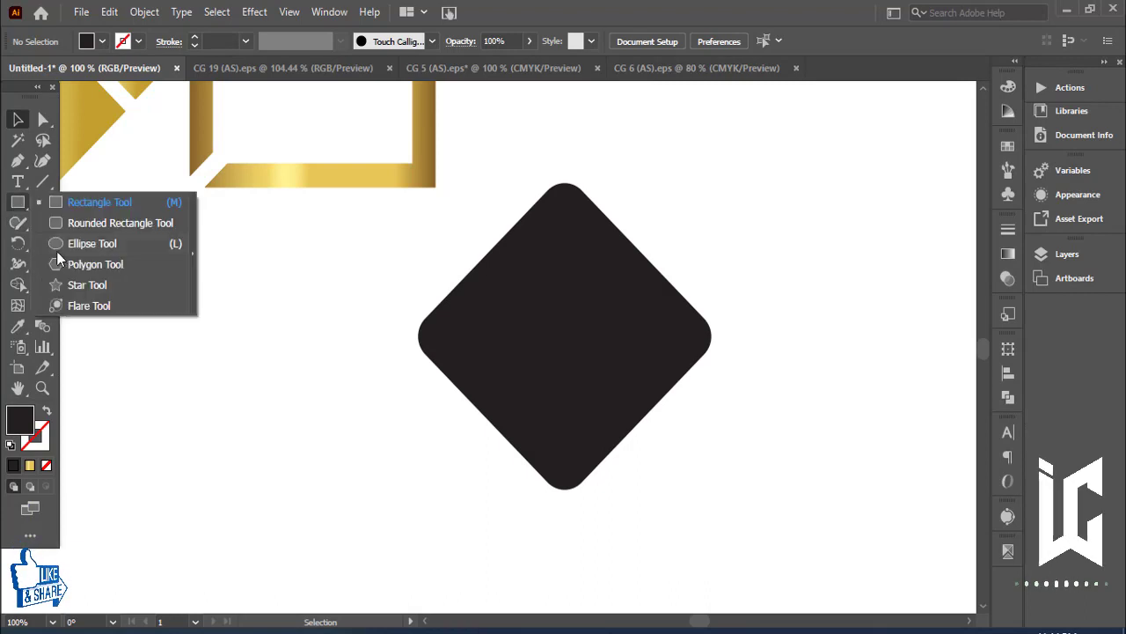
click(88, 244)
drag(256, 395, 283, 421)
key(v)
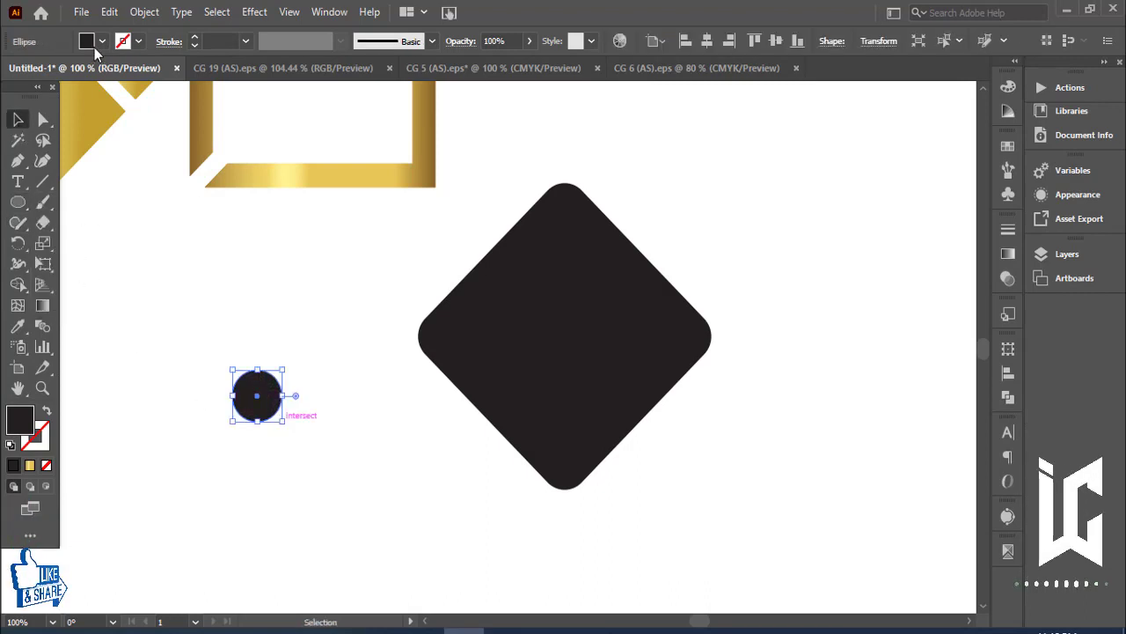
click(102, 41)
click(32, 74)
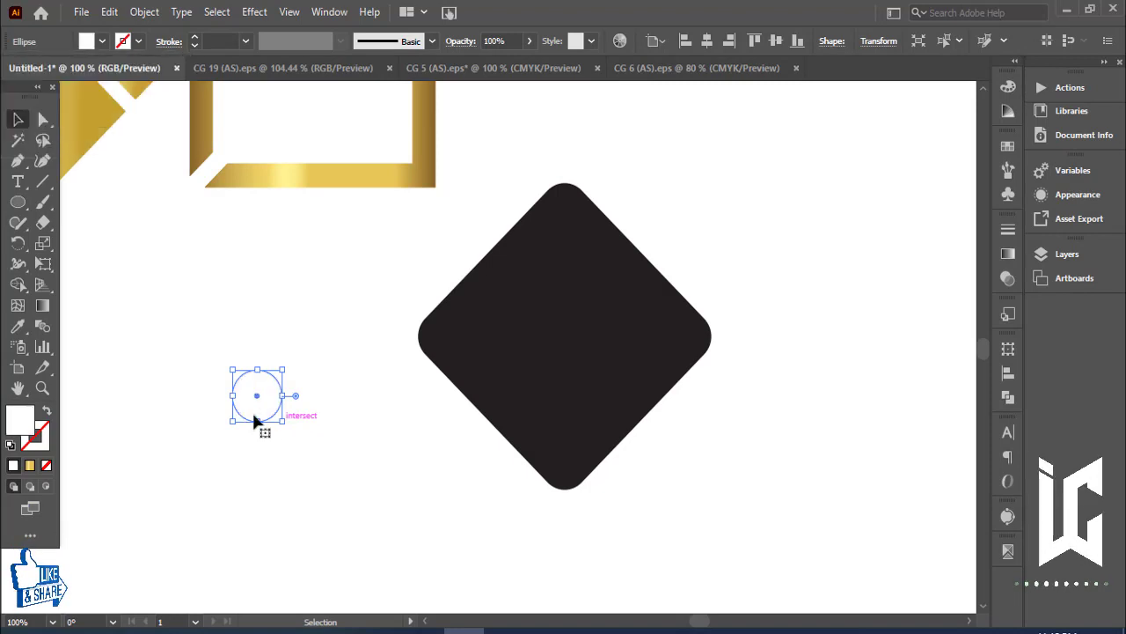
mouse_move(257, 395)
mouse_down()
mouse_move(519, 324)
mouse_move(598, 325)
mouse_up()
Step: Shift the black diamond down-left and fill both white circles red
click(708, 270)
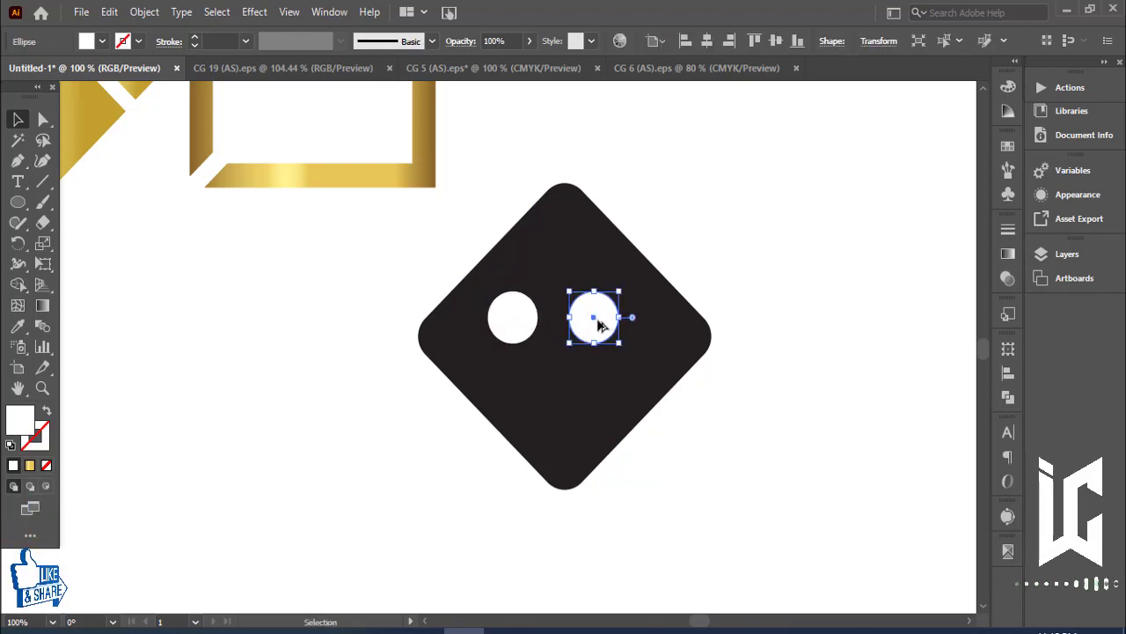
drag(593, 257, 377, 322)
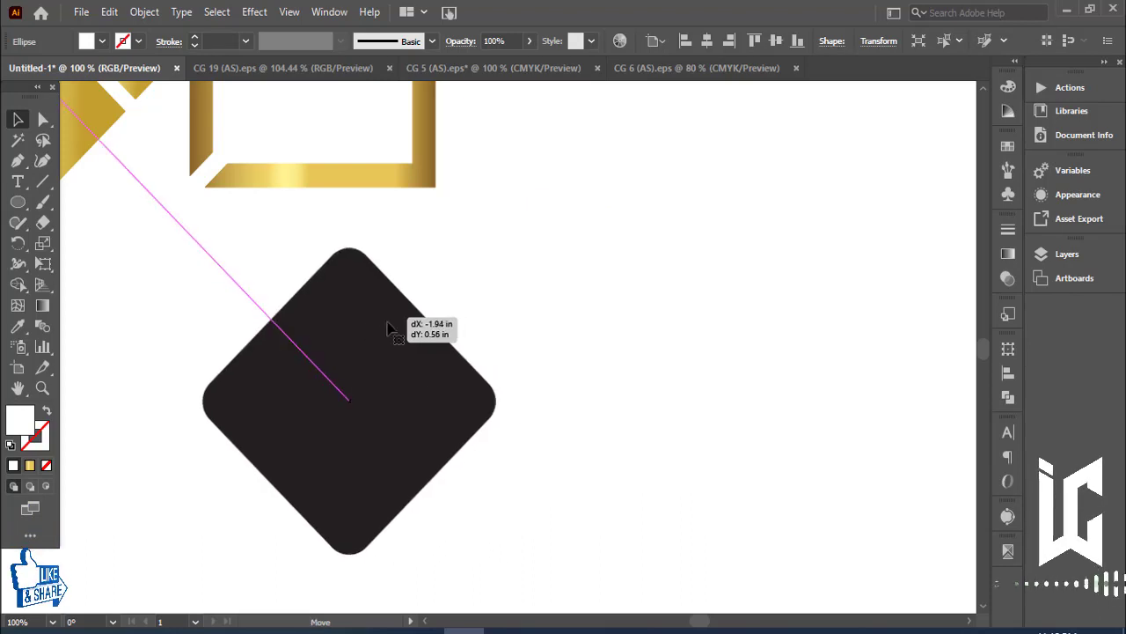
drag(465, 345, 465, 343)
click(683, 281)
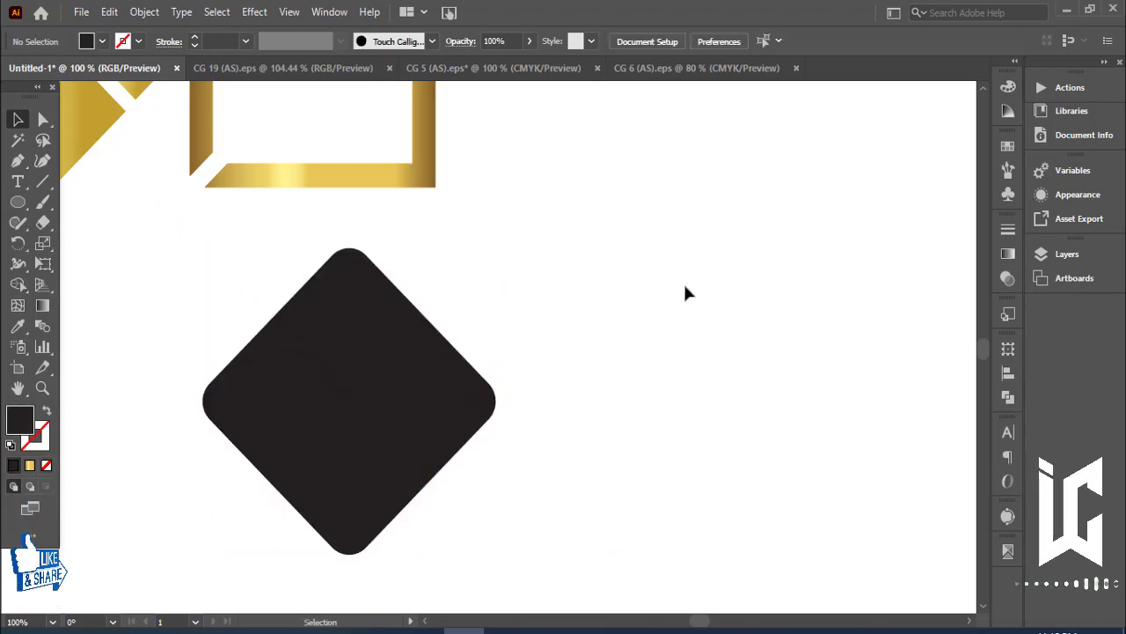
mouse_move(683, 283)
mouse_down()
mouse_move(497, 336)
mouse_move(506, 343)
mouse_up()
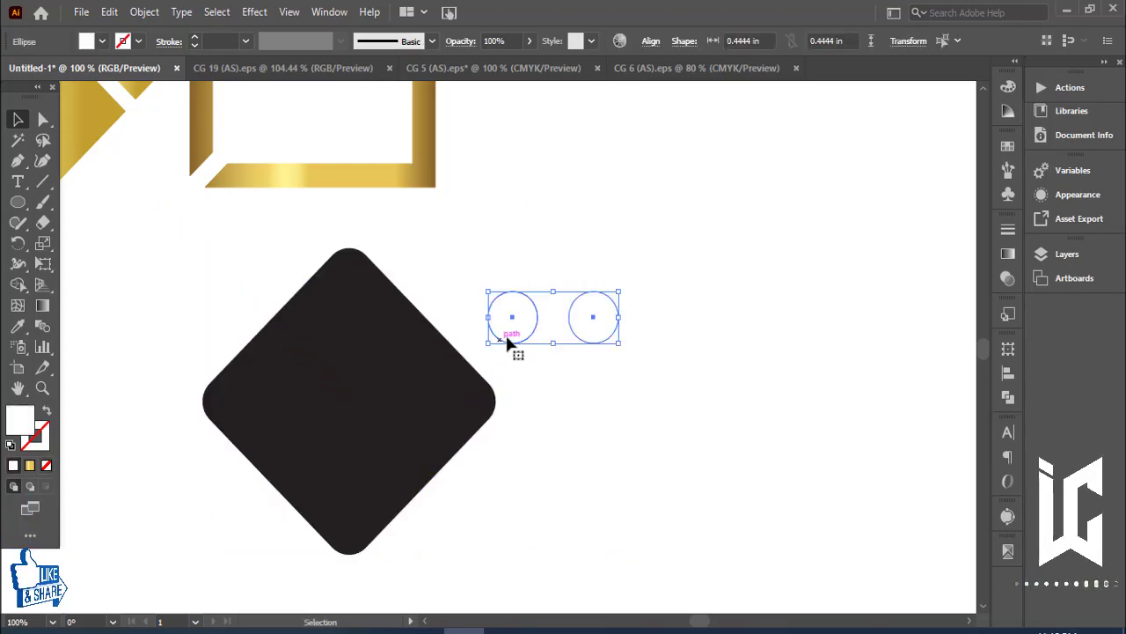
click(101, 42)
click(55, 81)
click(676, 319)
Step: Group the red circles, copy one up-right as a third, and group the lower pair
click(683, 346)
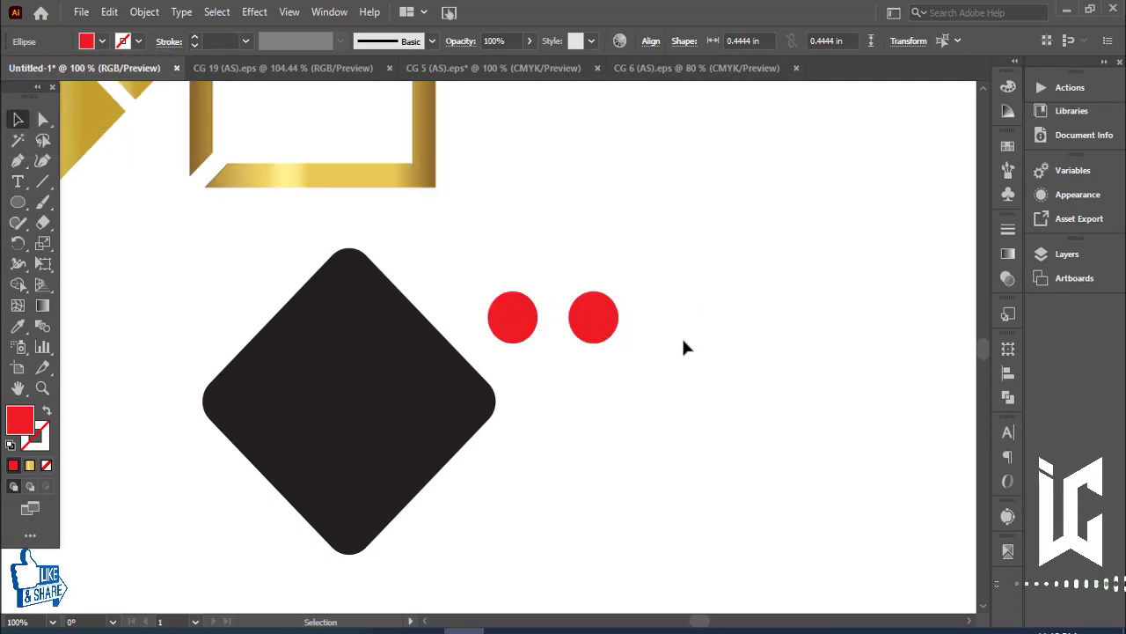
drag(701, 276, 501, 336)
drag(537, 354, 533, 350)
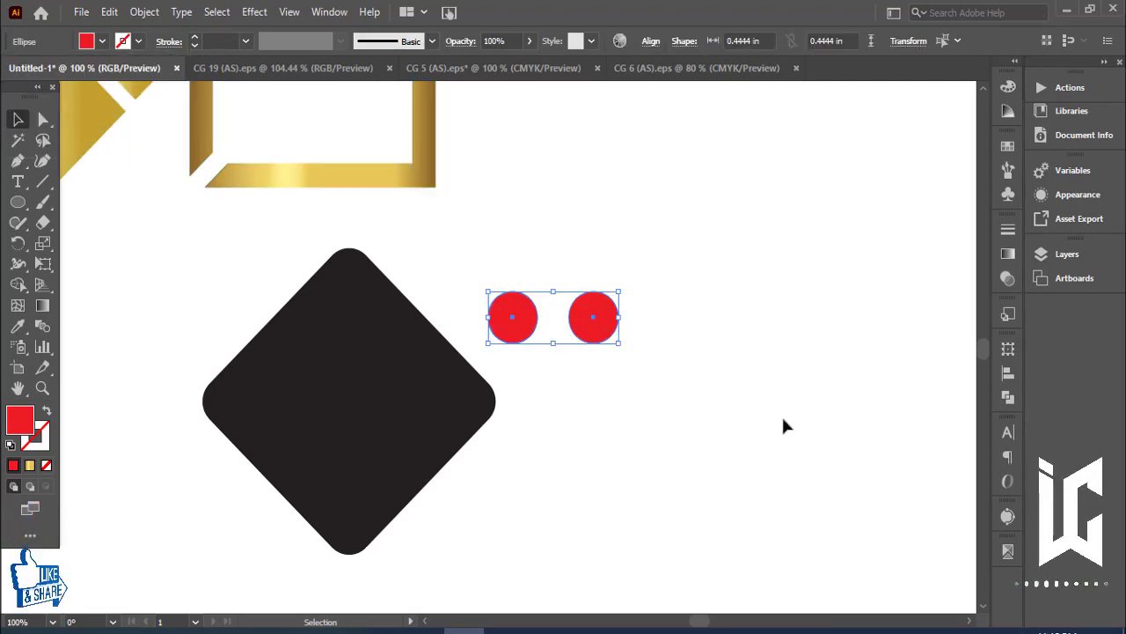
key(ctrl+g)
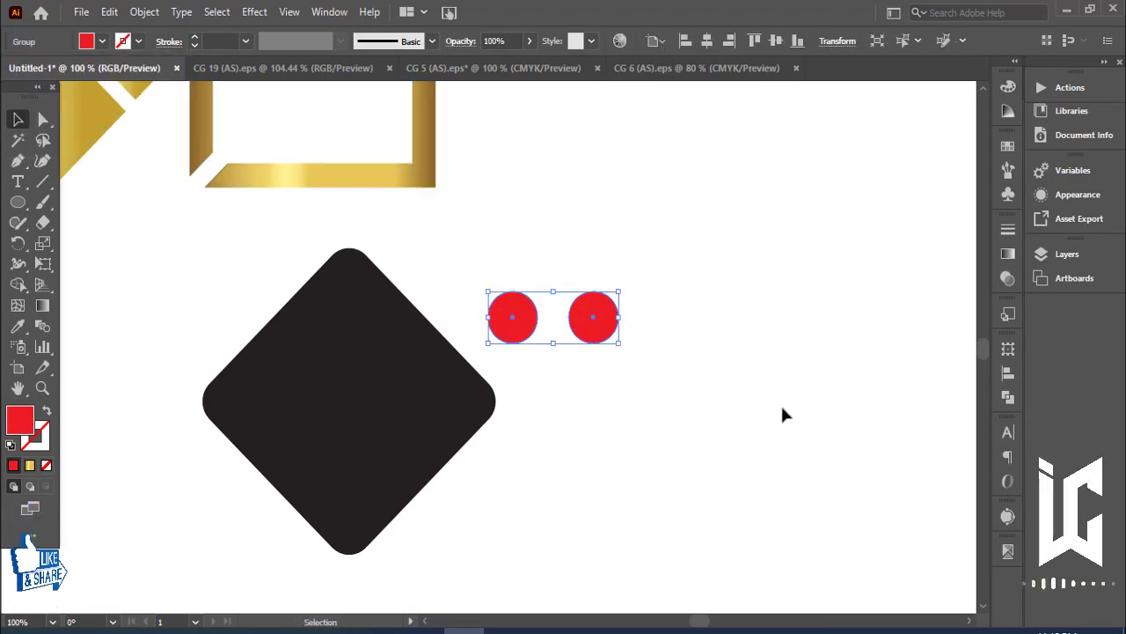
click(783, 413)
drag(597, 331, 622, 261)
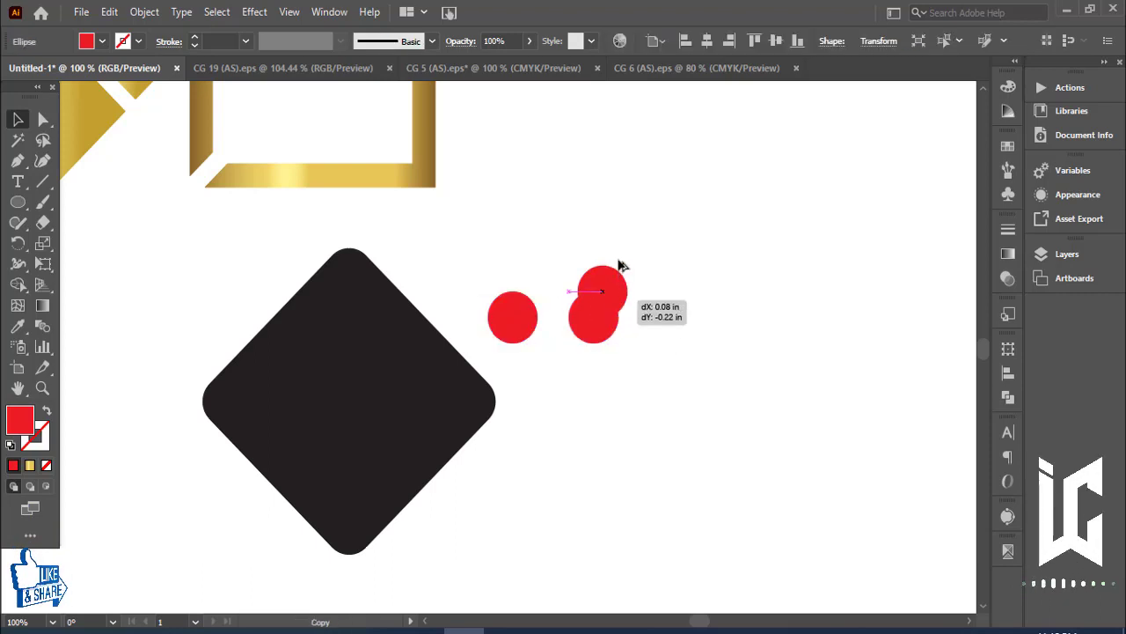
click(658, 303)
drag(658, 296, 493, 326)
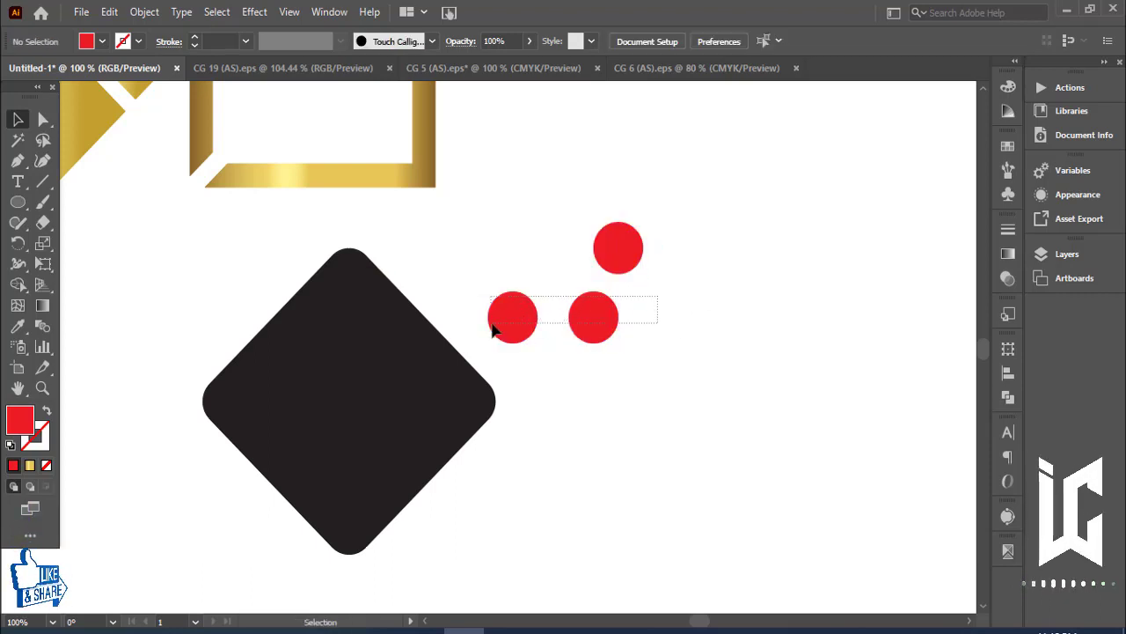
key(ctrl+g)
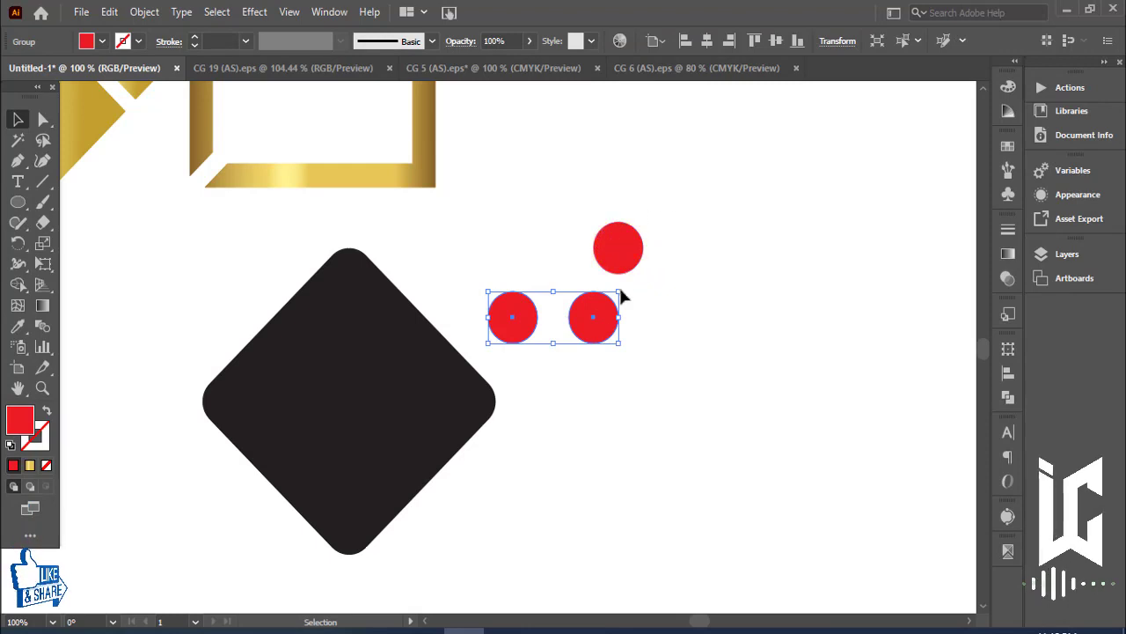
Step: Centre the top red circle horizontally over the lower pair
shift+click(616, 251)
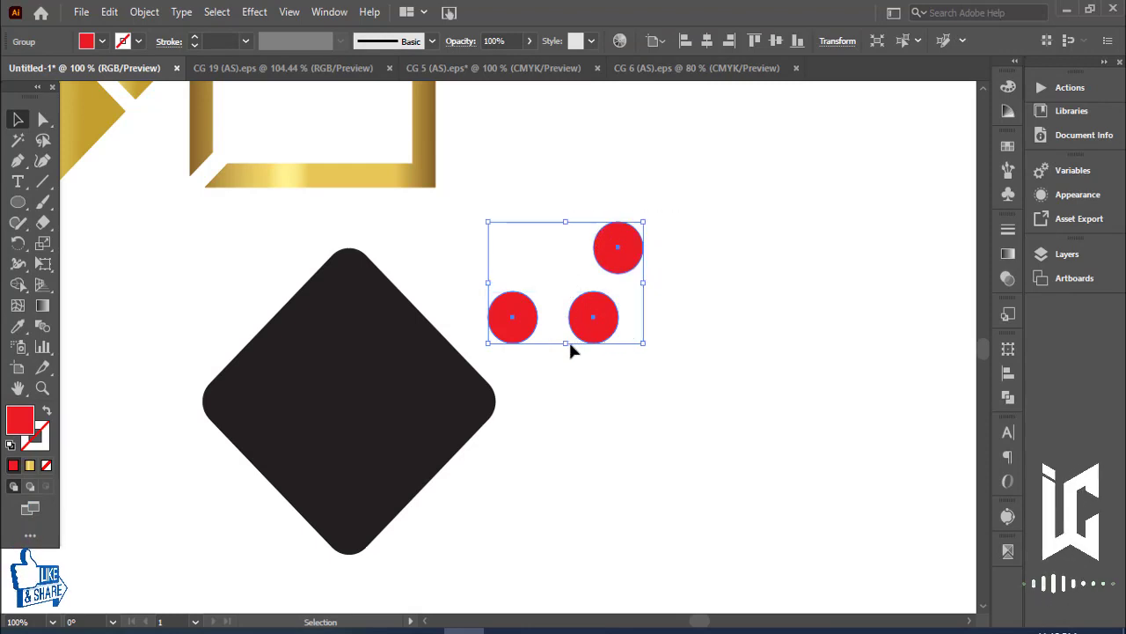
click(707, 41)
click(764, 325)
drag(597, 266, 598, 277)
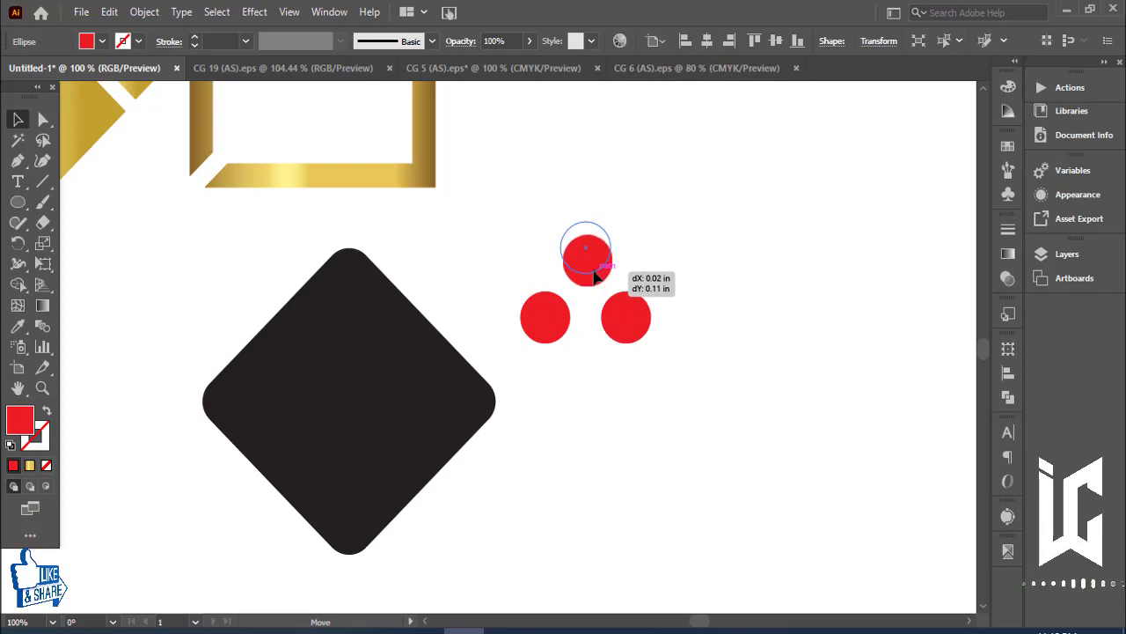
drag(741, 221, 540, 327)
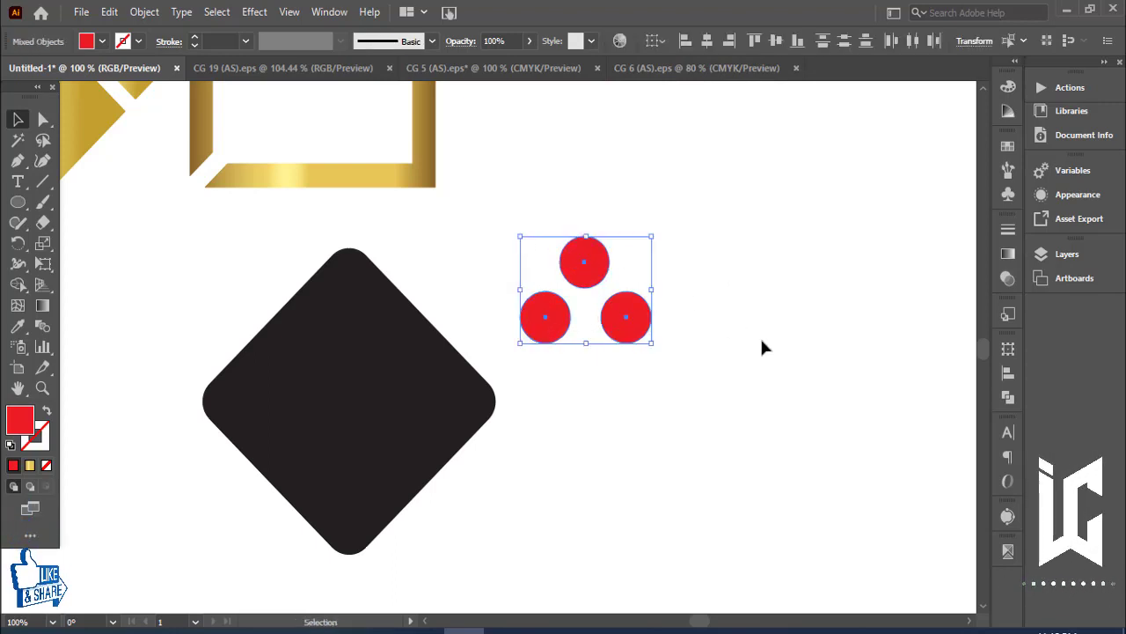
key(ctrl+z)
Step: Select all three red circles and group them with Ctrl+G
key(v)
click(525, 336)
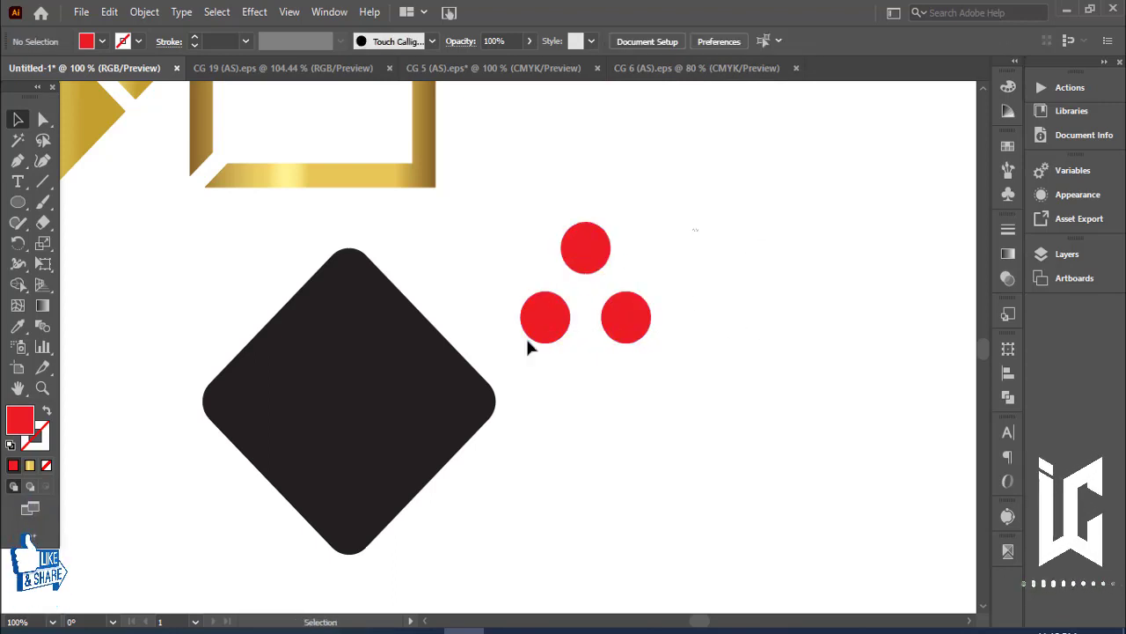
drag(525, 336, 684, 181)
drag(722, 222, 563, 345)
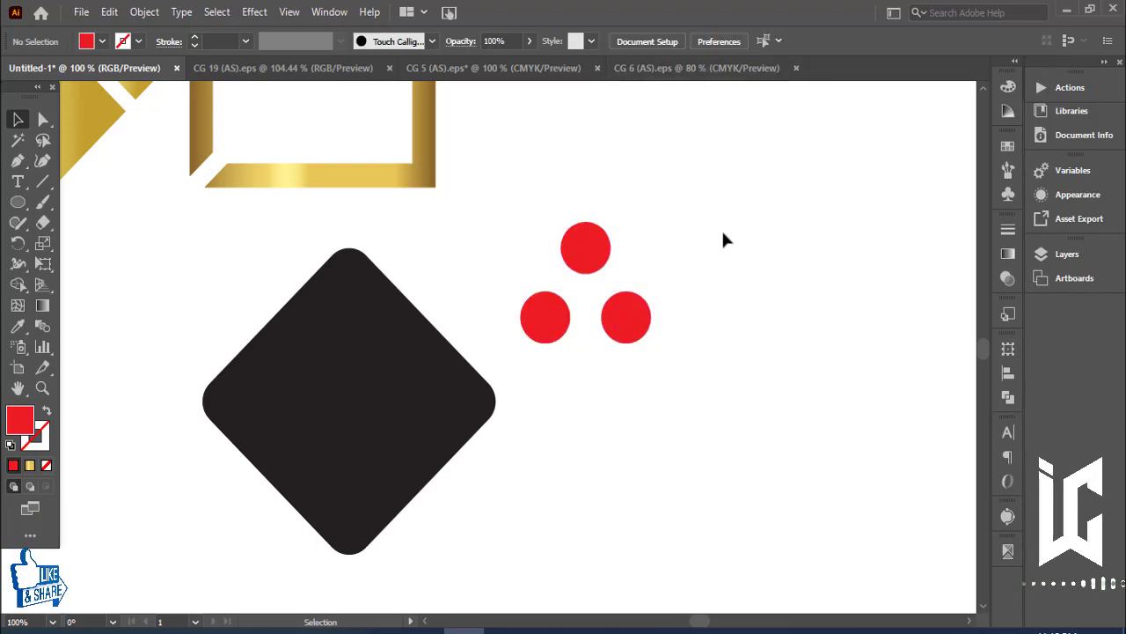
key(ctrl+g)
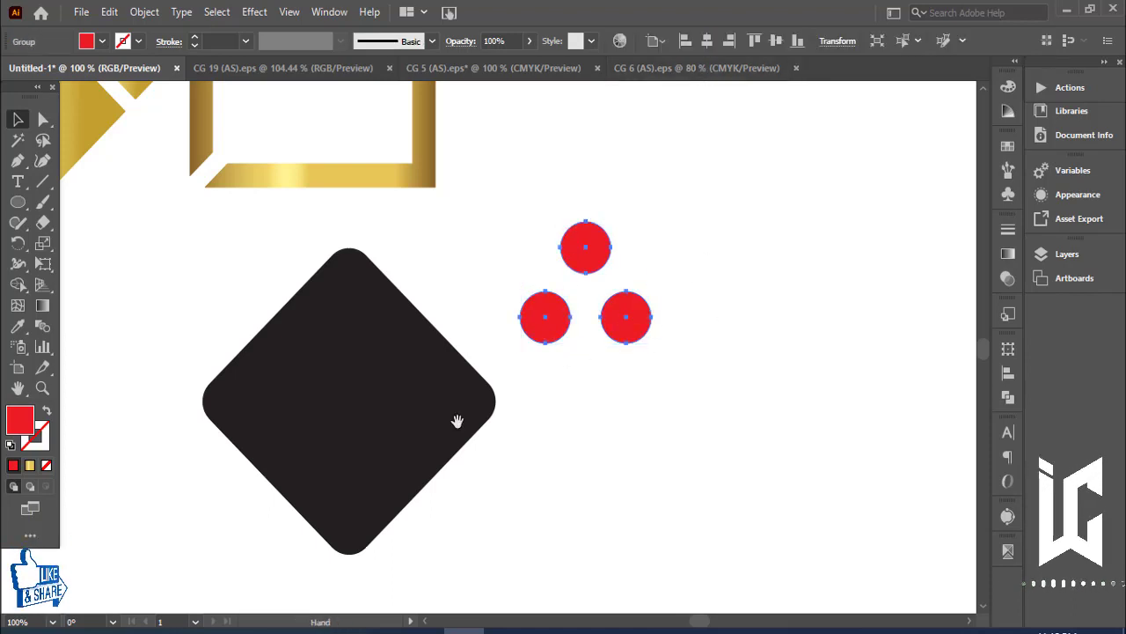
Step: Fill the rounded diamond with the gold gradient sampled from the gold swatches
drag(455, 420, 731, 405)
drag(407, 352, 537, 361)
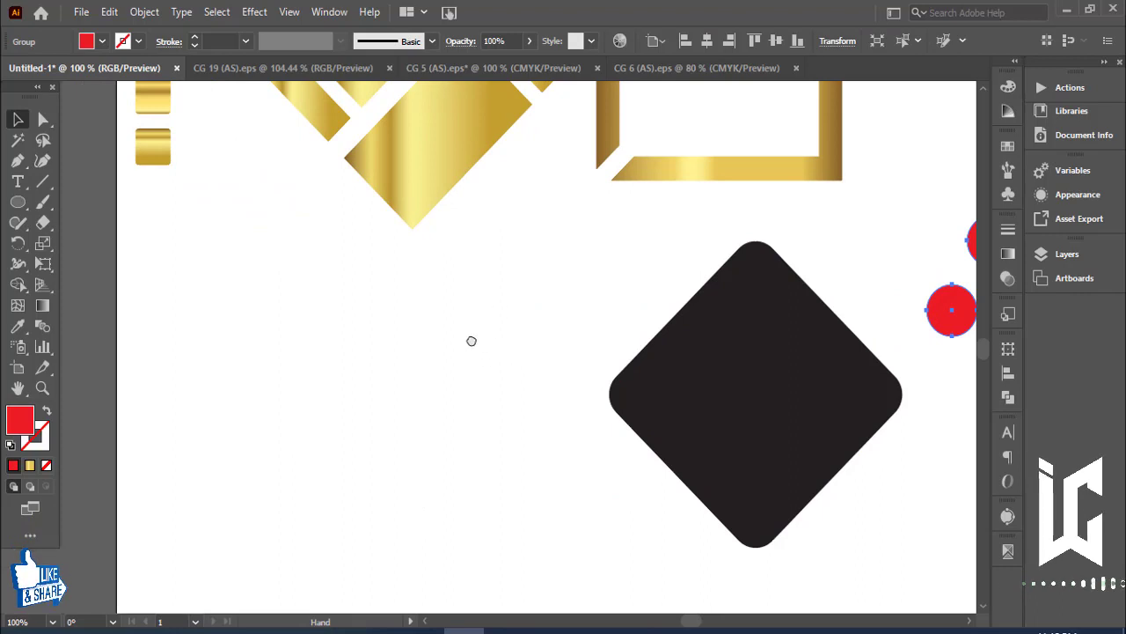
drag(705, 433, 668, 458)
click(740, 454)
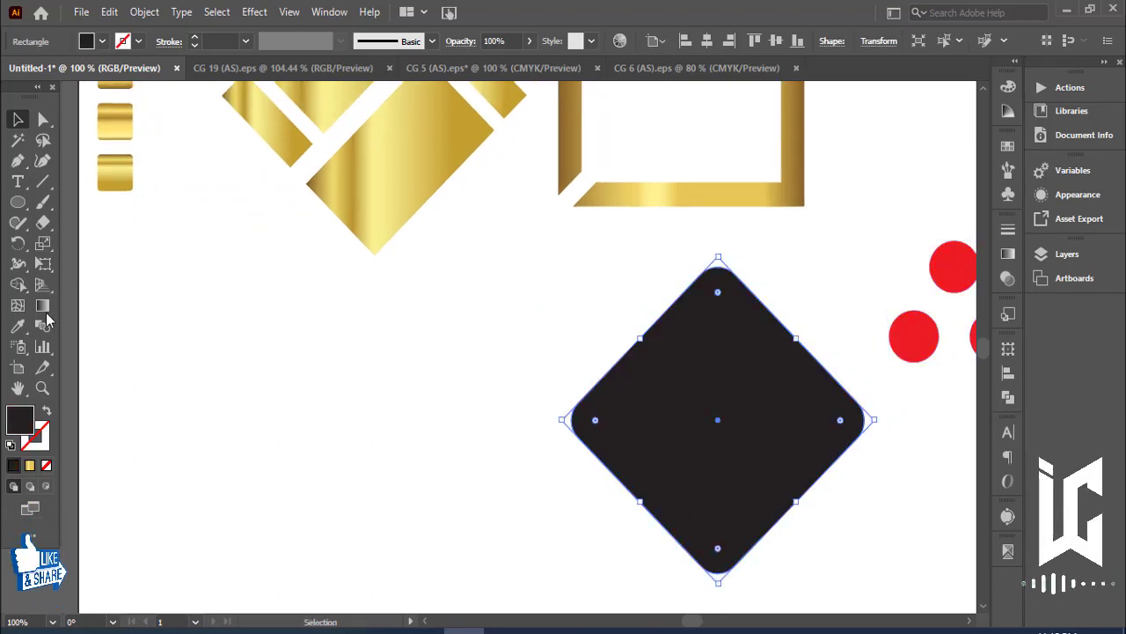
click(17, 325)
click(122, 132)
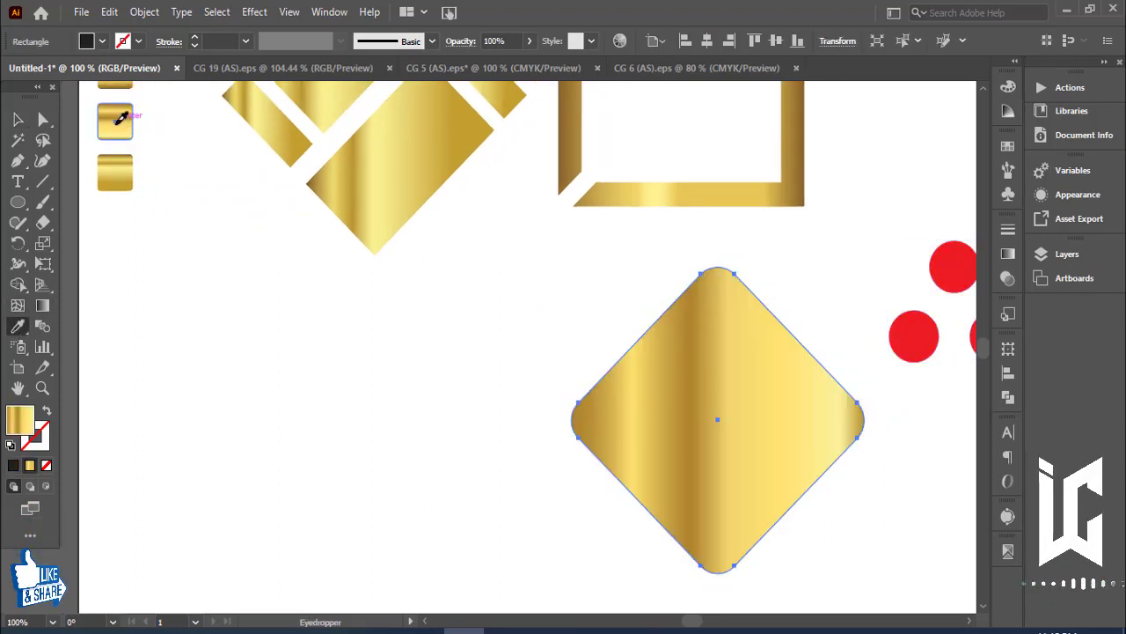
click(126, 172)
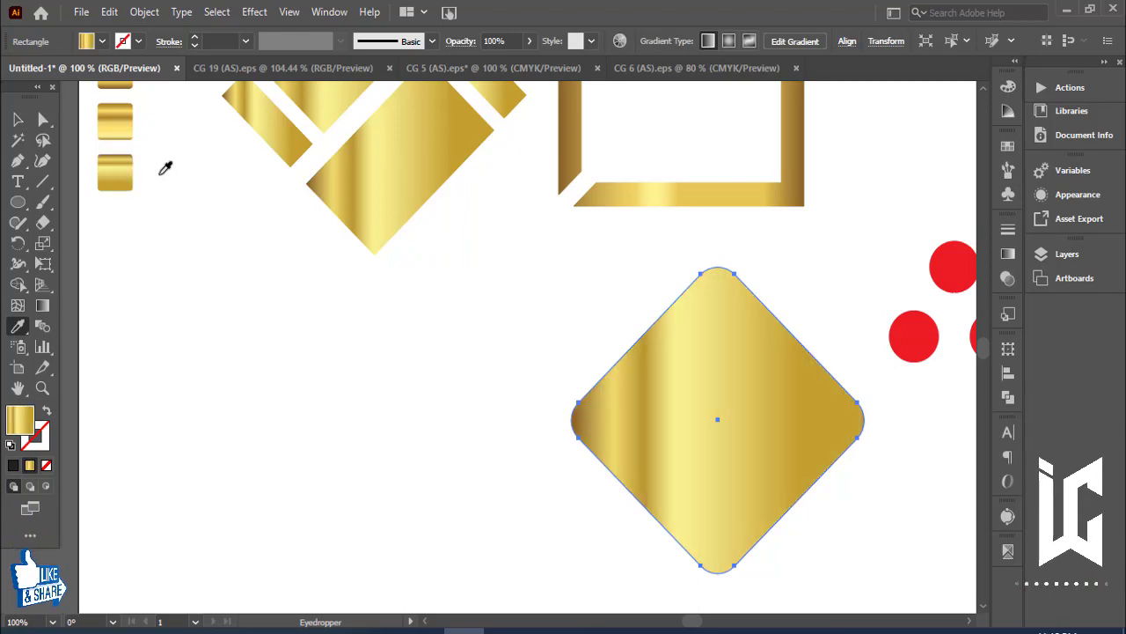
click(18, 119)
Step: Move the three red circles onto the gold diamond, centred and nudged slightly up
drag(377, 364, 314, 314)
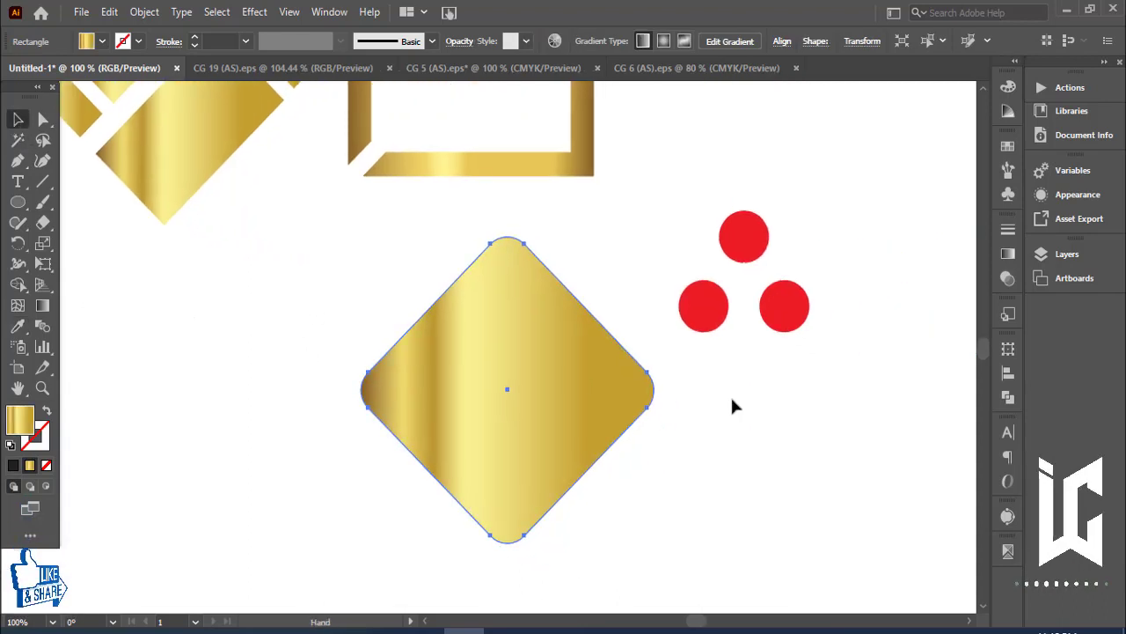
drag(854, 234, 653, 338)
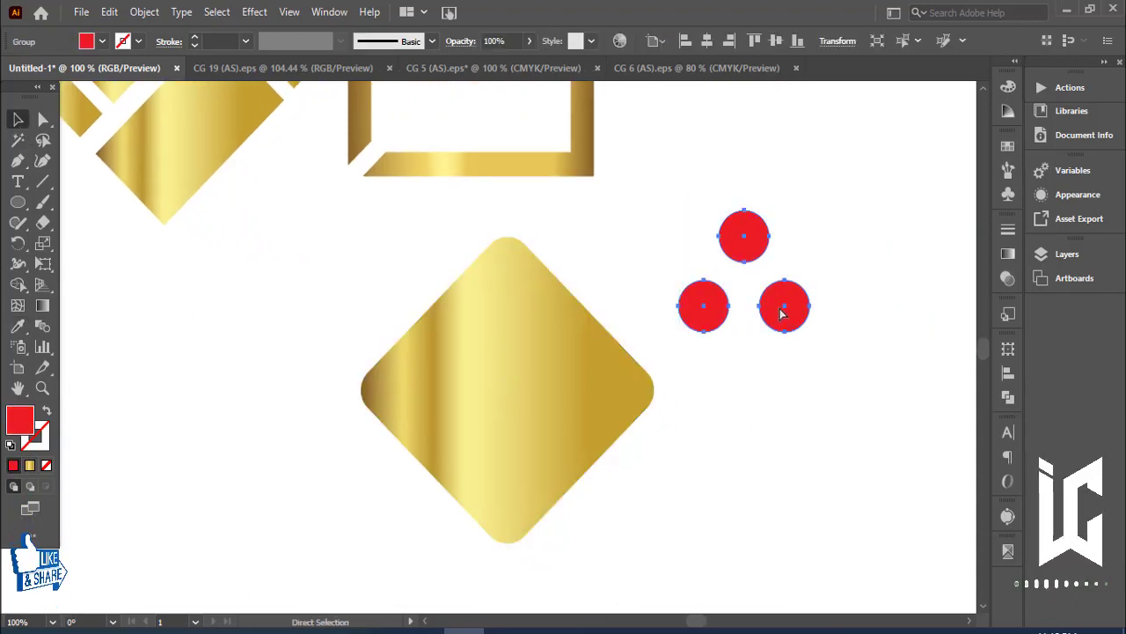
mouse_move(732, 306)
mouse_down()
mouse_move(464, 412)
mouse_move(481, 407)
mouse_move(466, 377)
mouse_up()
click(708, 267)
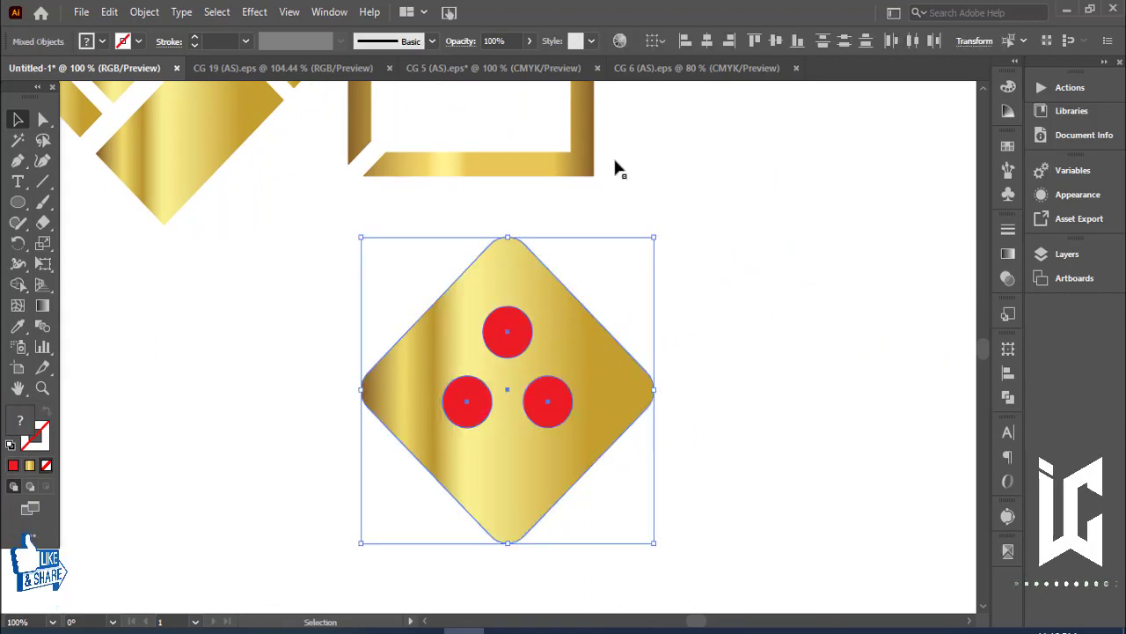
click(774, 42)
click(774, 269)
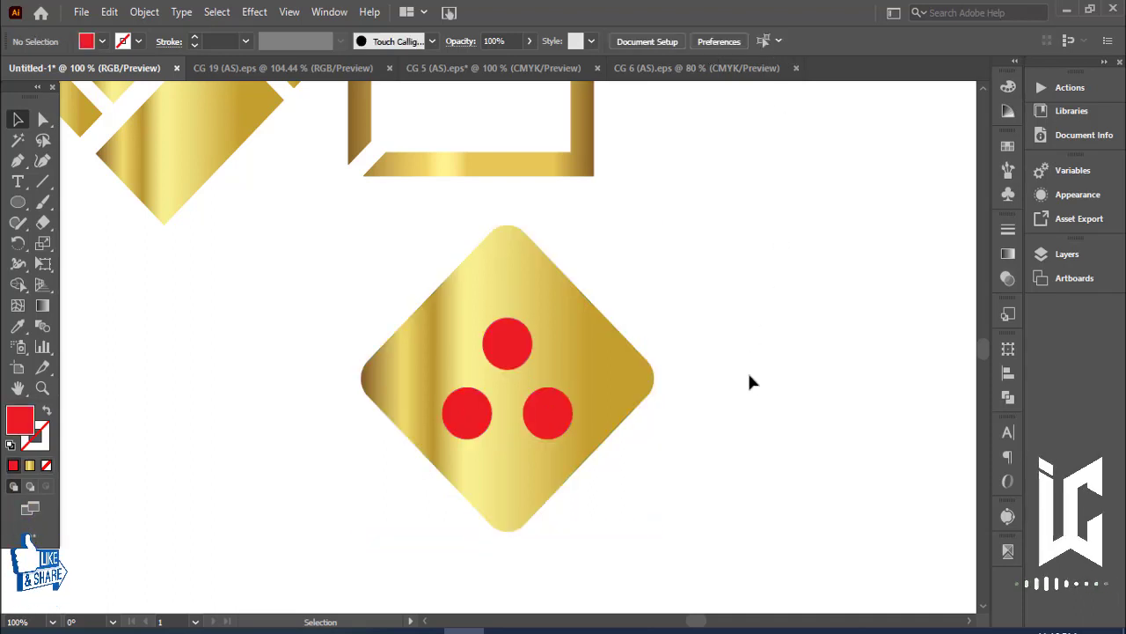
click(520, 368)
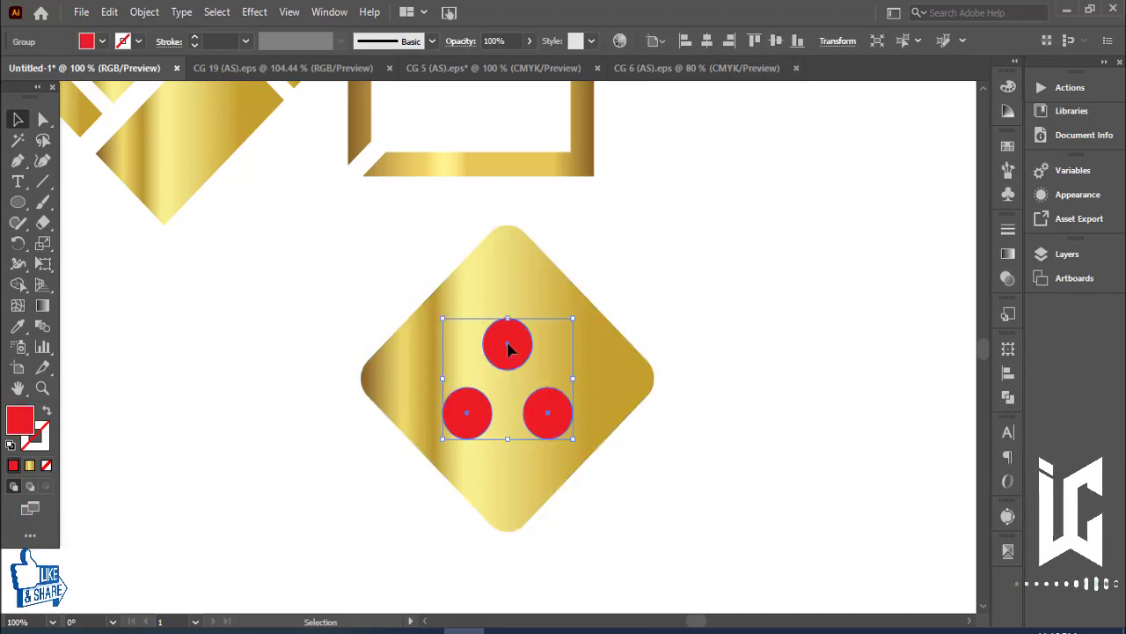
drag(507, 350, 506, 334)
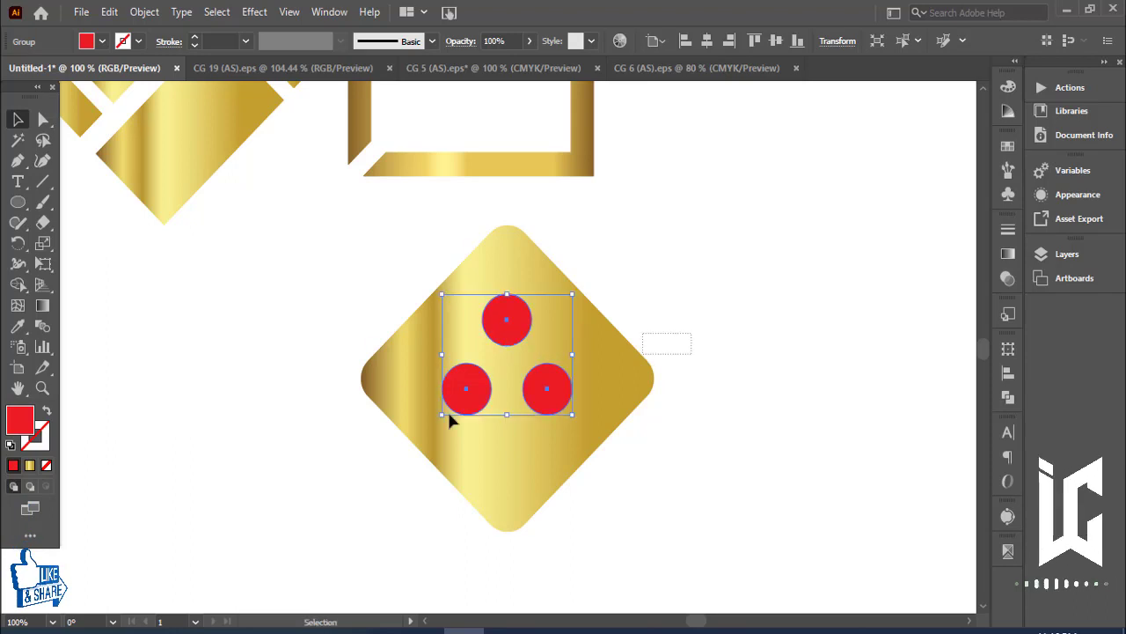
Step: Select the gold diamond together with the three red circles
shift+click(447, 409)
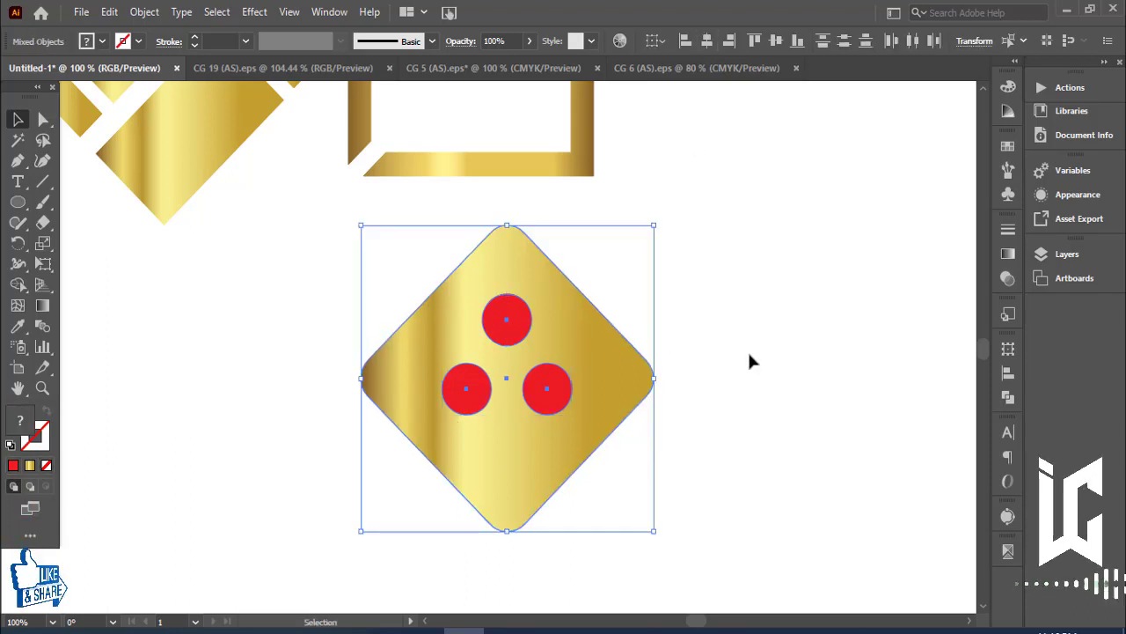
click(779, 345)
drag(424, 431, 426, 431)
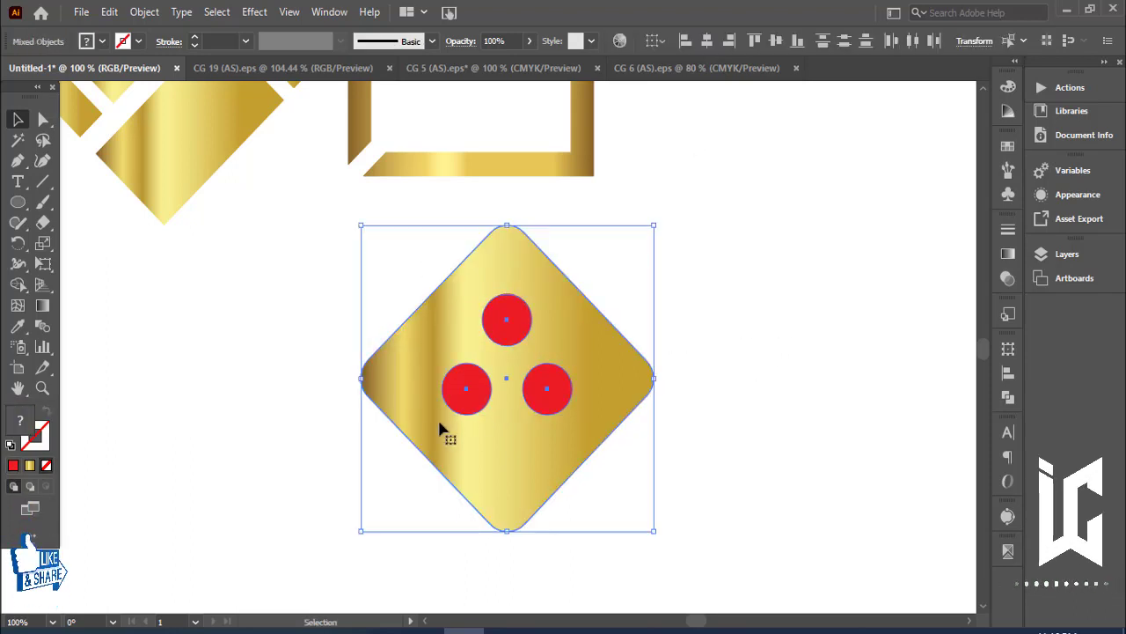
Step: Cut the three red circles out of the gold diamond with Pathfinder Minus Front
click(1009, 398)
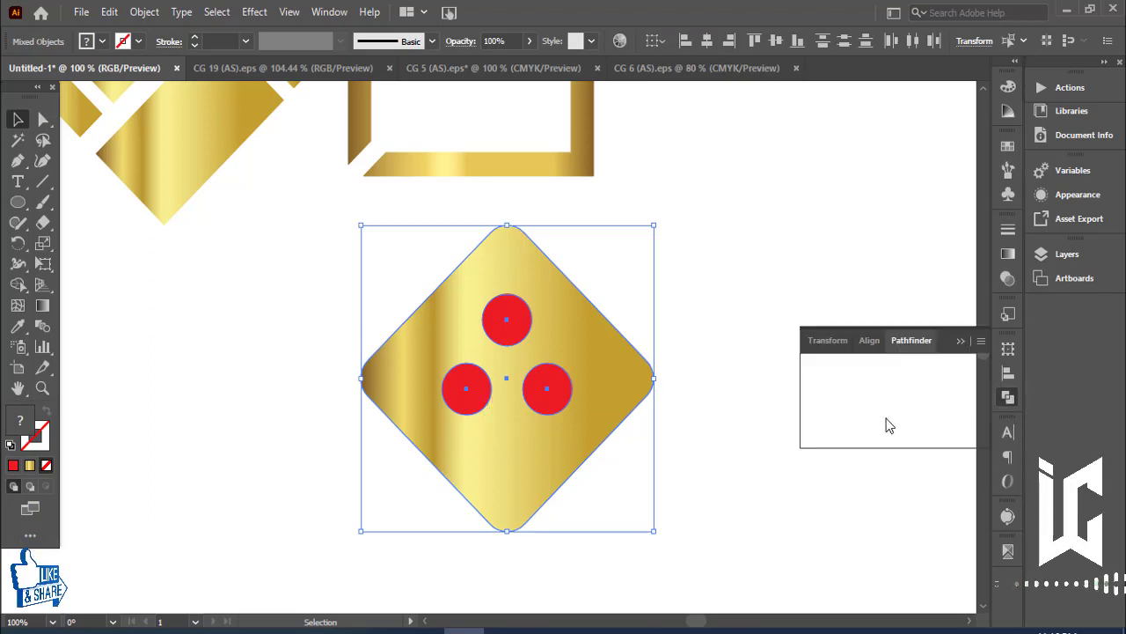
click(845, 389)
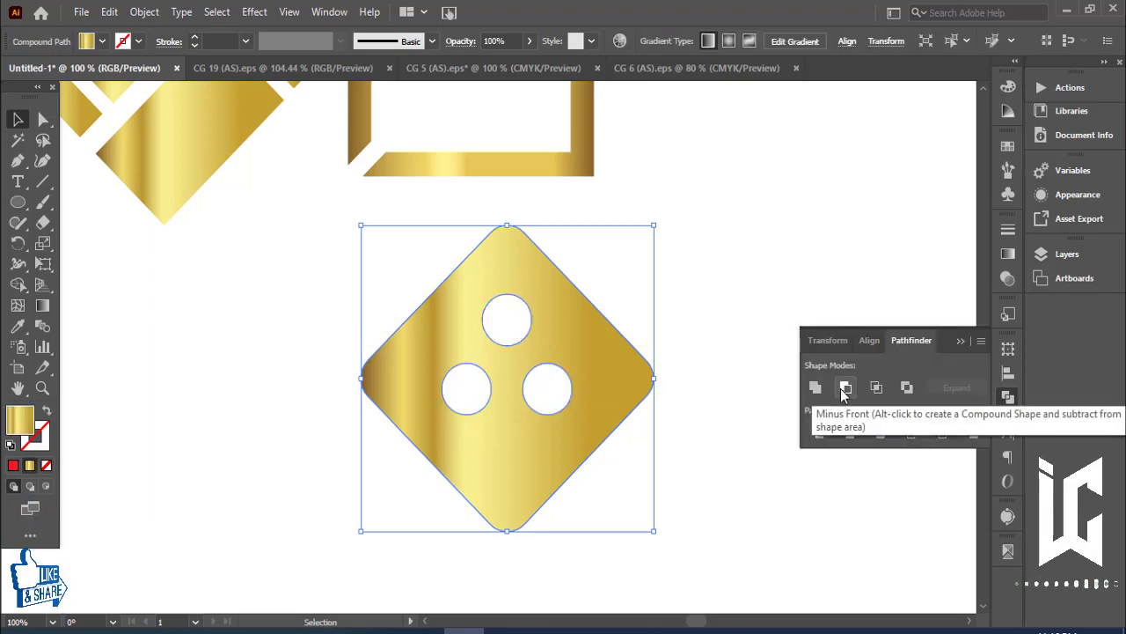
click(961, 340)
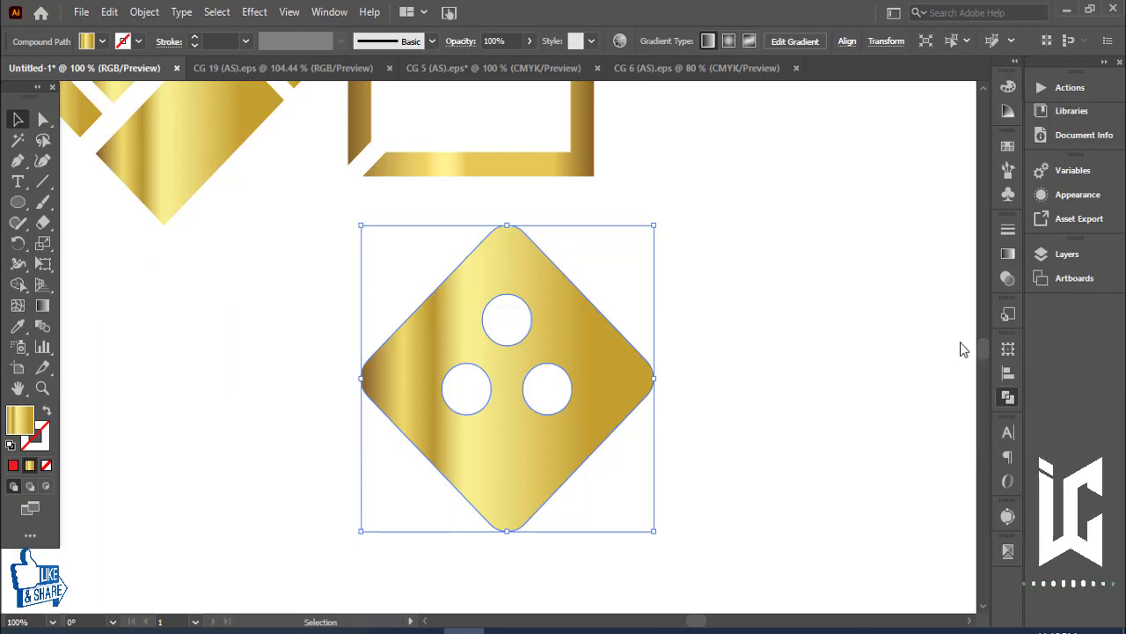
click(768, 363)
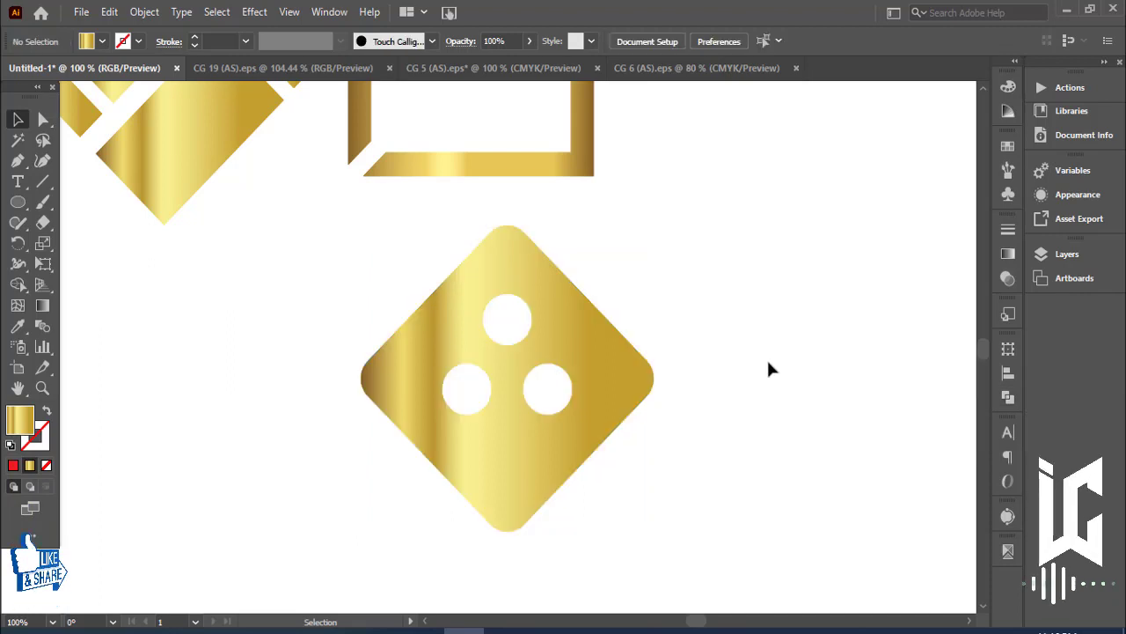
key(ctrl+minus)
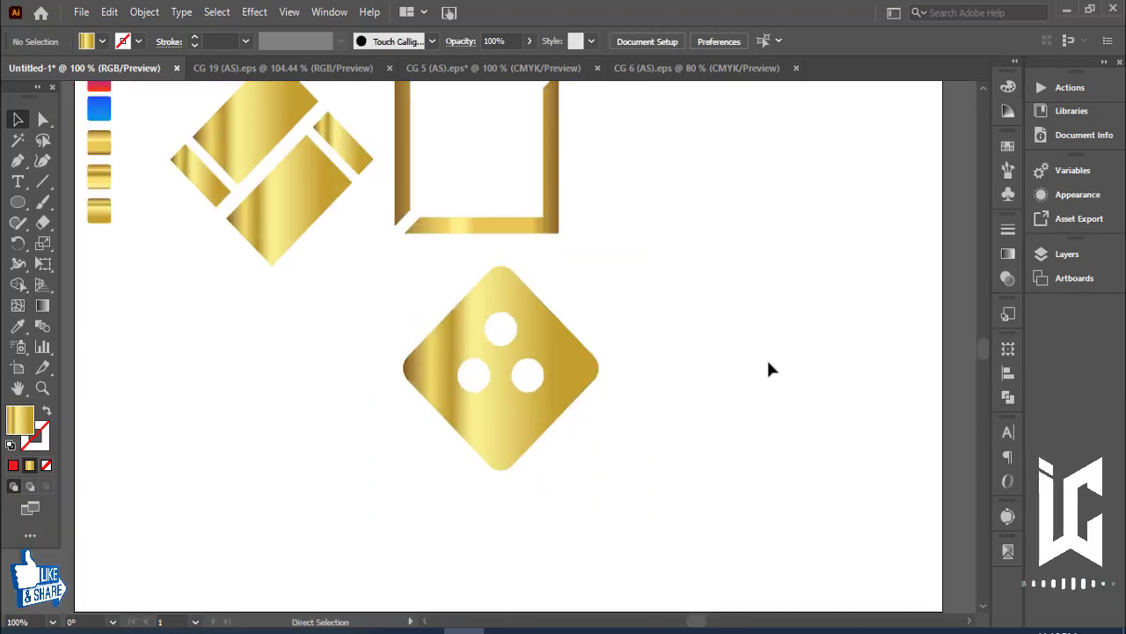
key(ctrl+minus)
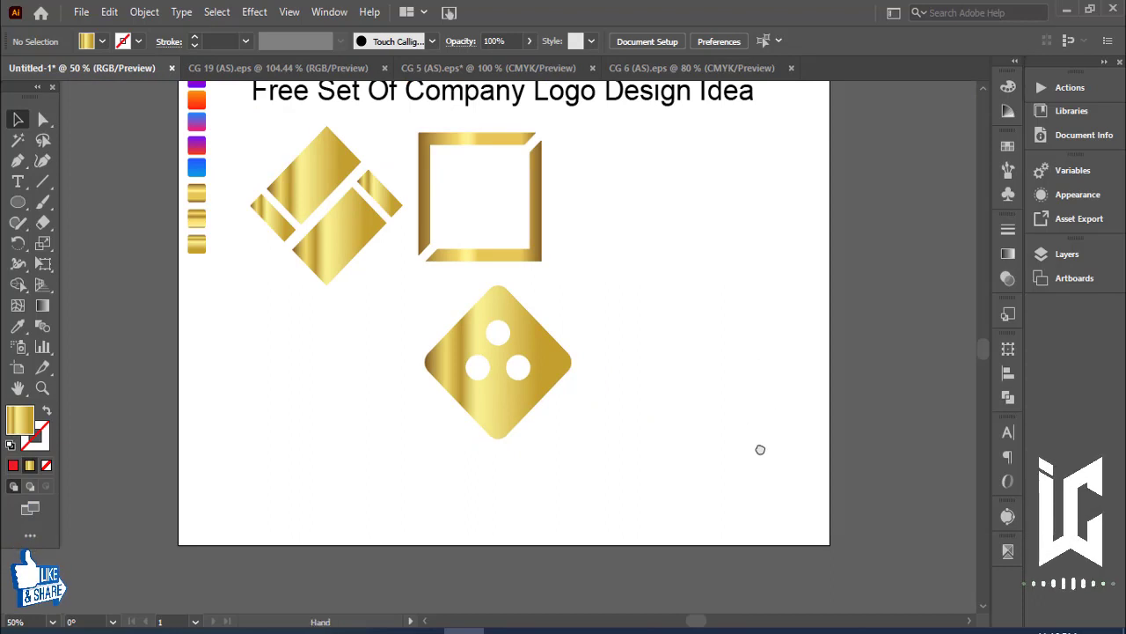
drag(768, 363, 818, 450)
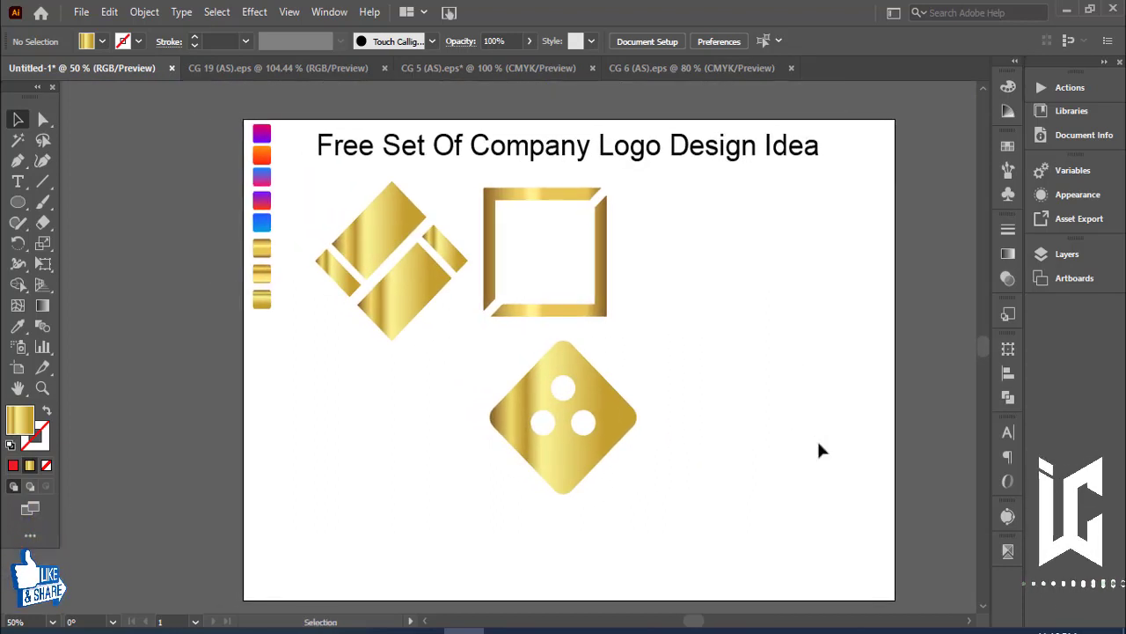
drag(387, 475, 450, 462)
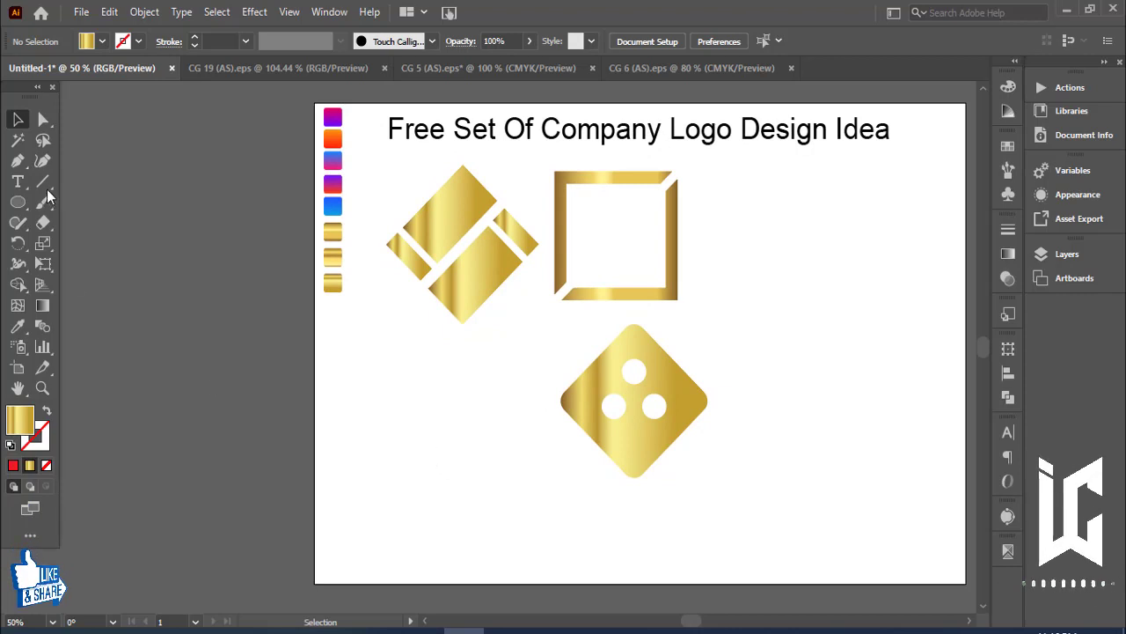
Step: Type 'company name' left of the artboard, enlarge it to about 65 pt, and make it UPPERCASE
click(18, 181)
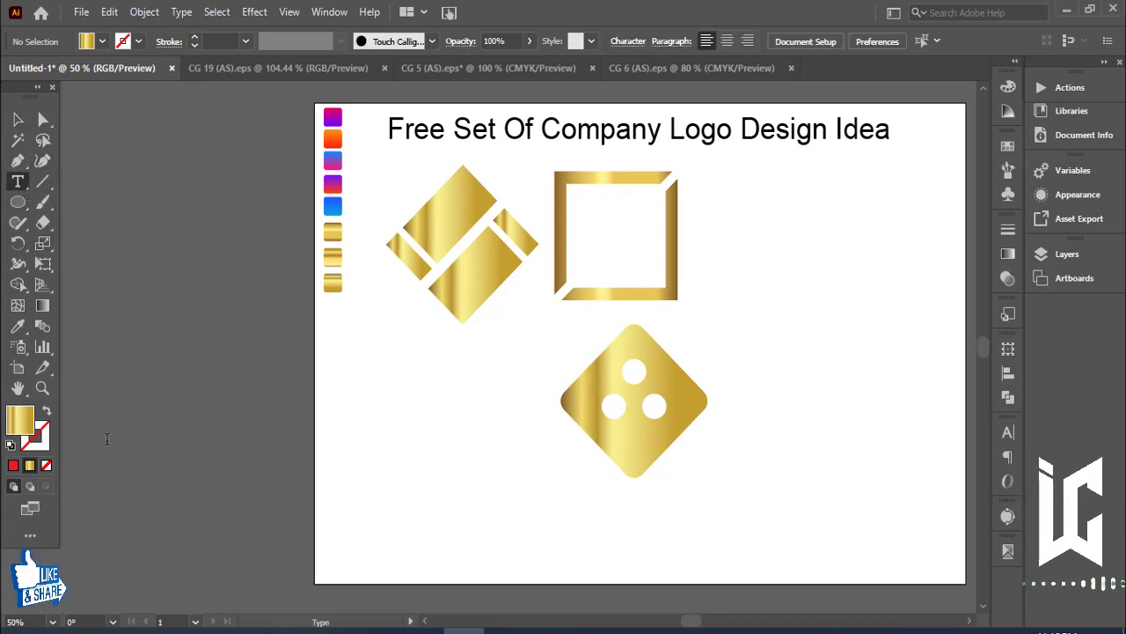
click(107, 438)
text(co)
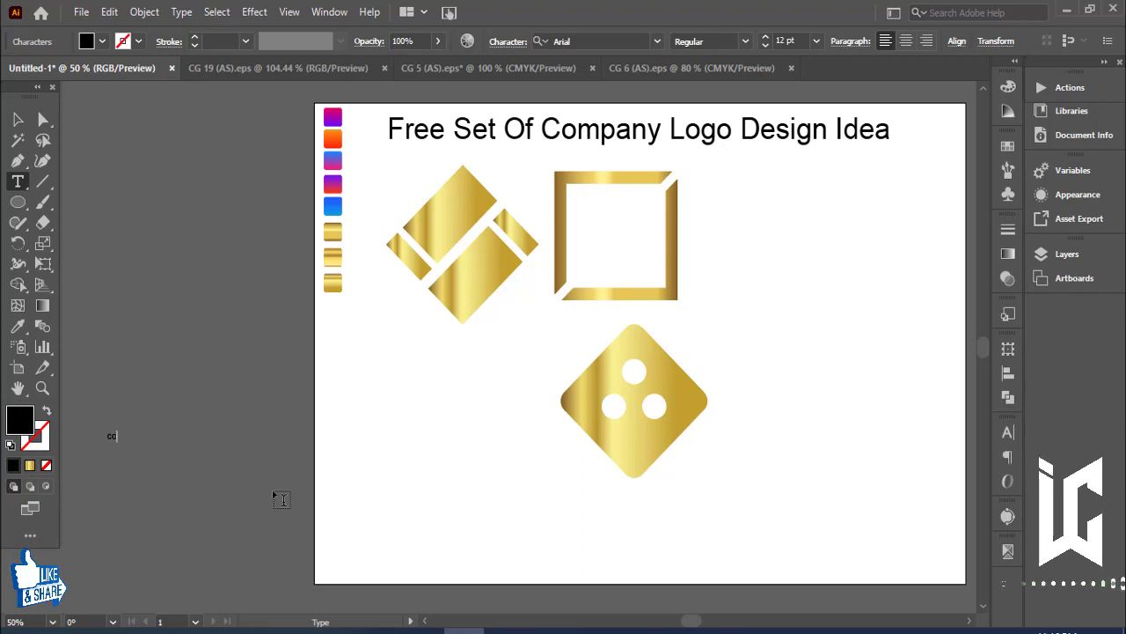
text(mpany)
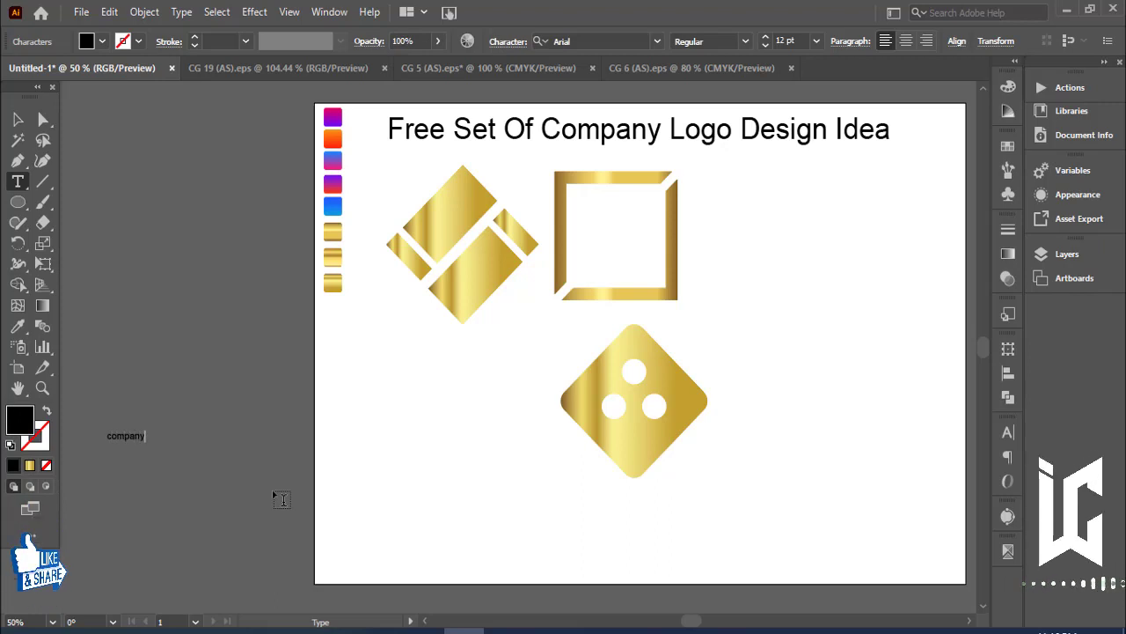
text( name)
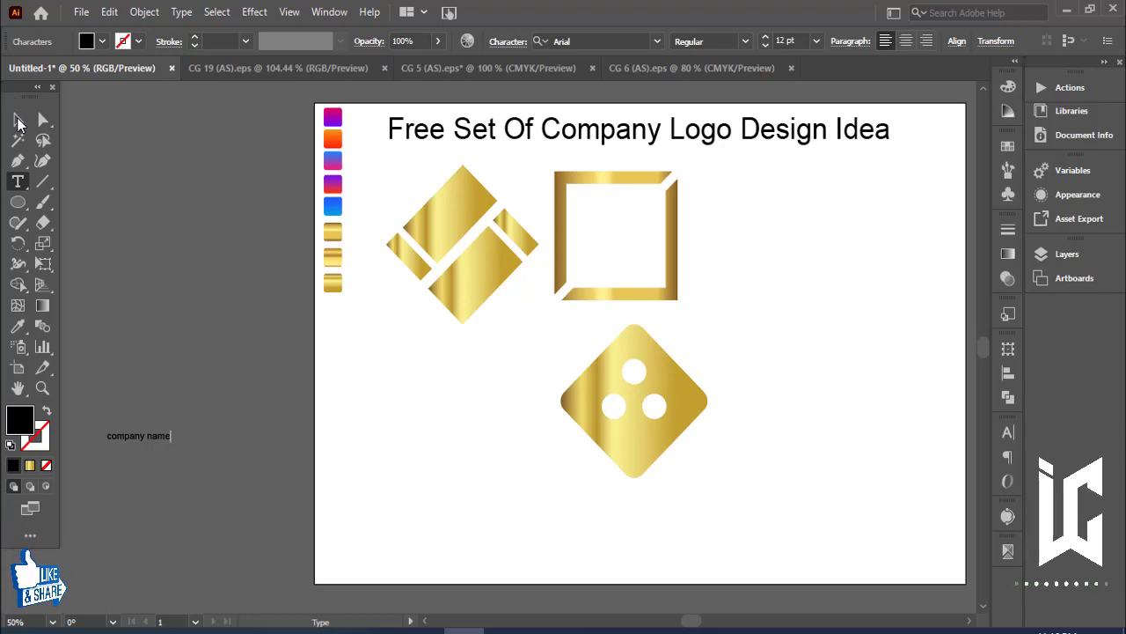
click(19, 121)
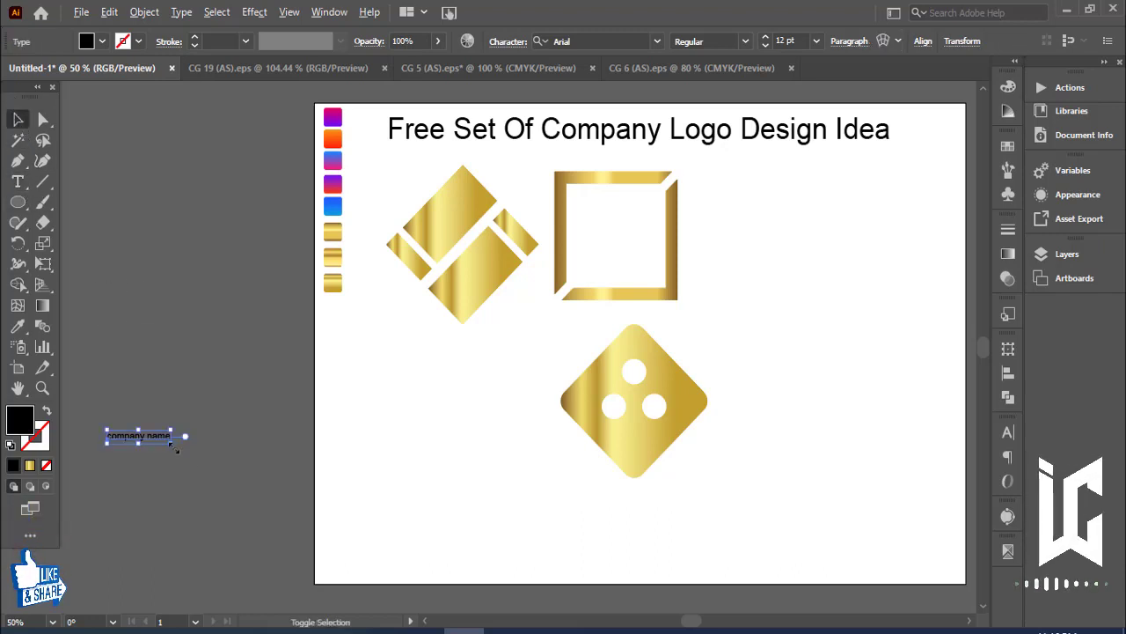
drag(173, 431, 398, 426)
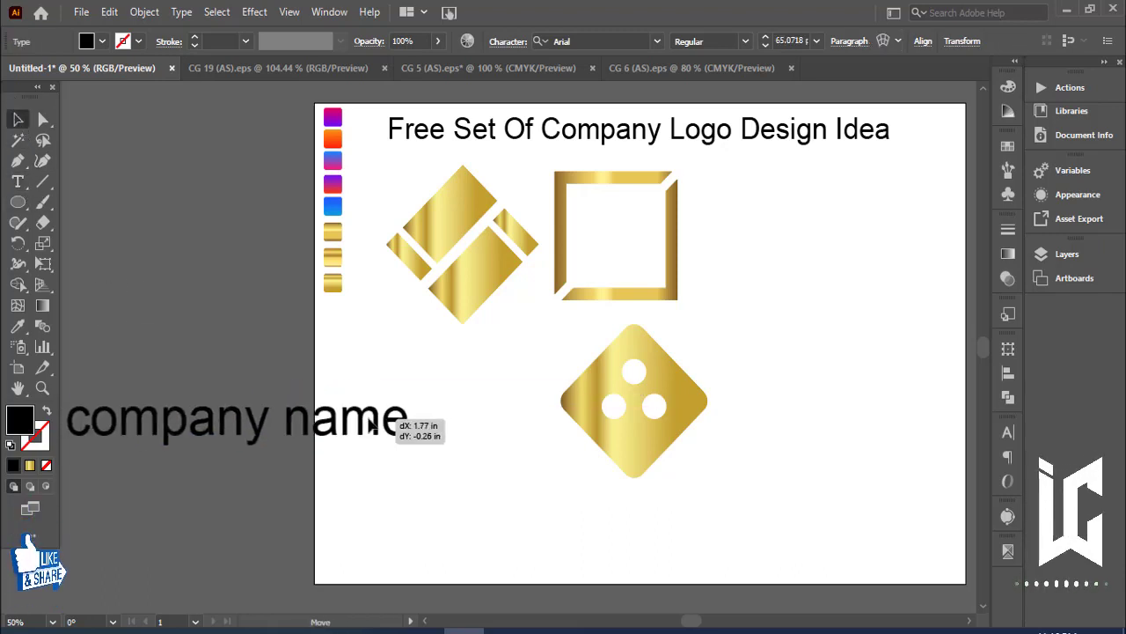
click(217, 12)
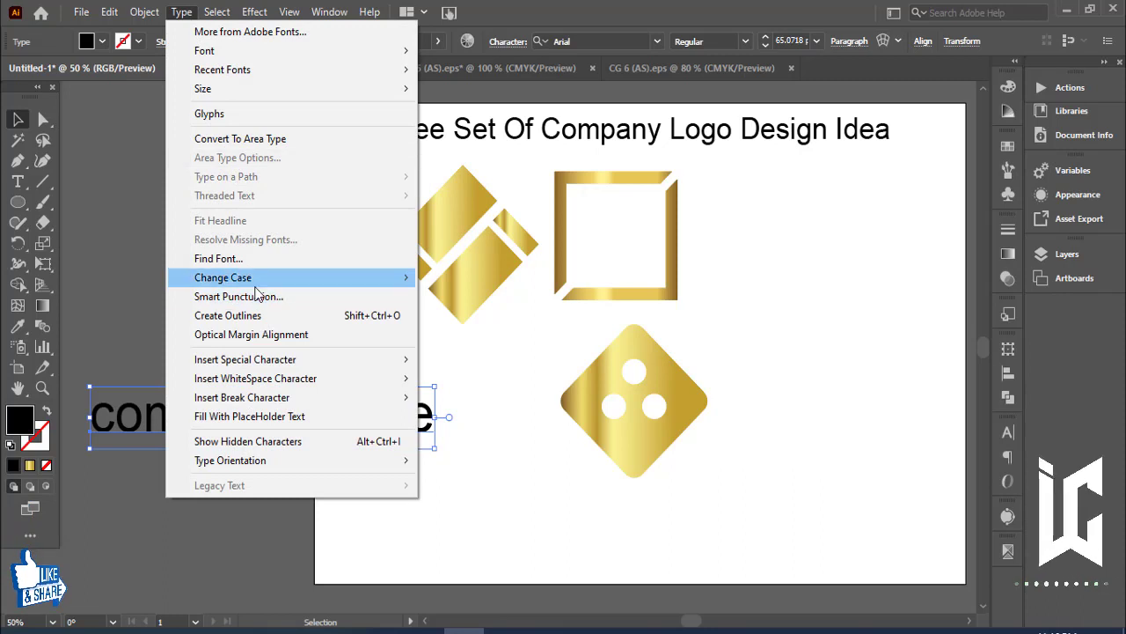
mouse_move(222, 277)
click(466, 278)
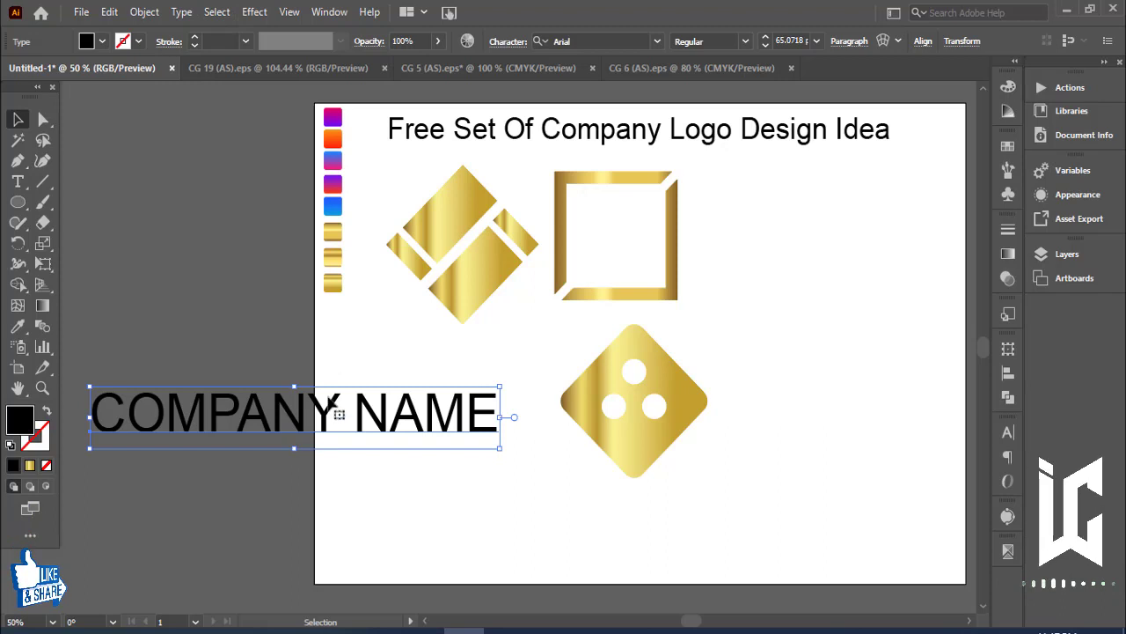
Step: Set COMPANY NAME to Arial Bold and duplicate it just below
click(657, 42)
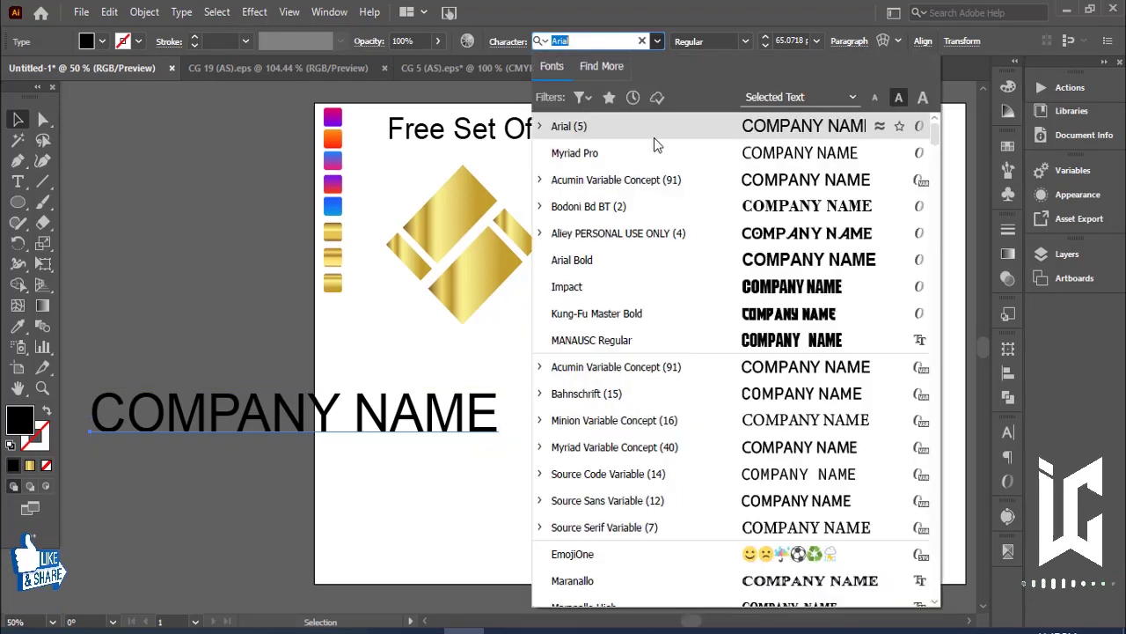
click(745, 261)
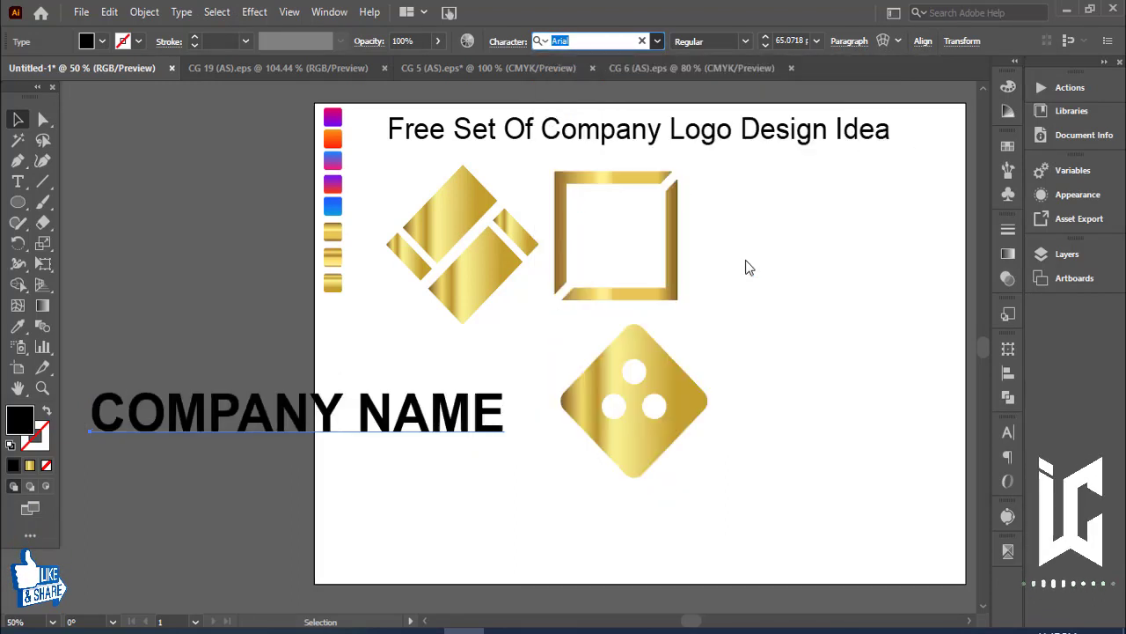
click(291, 503)
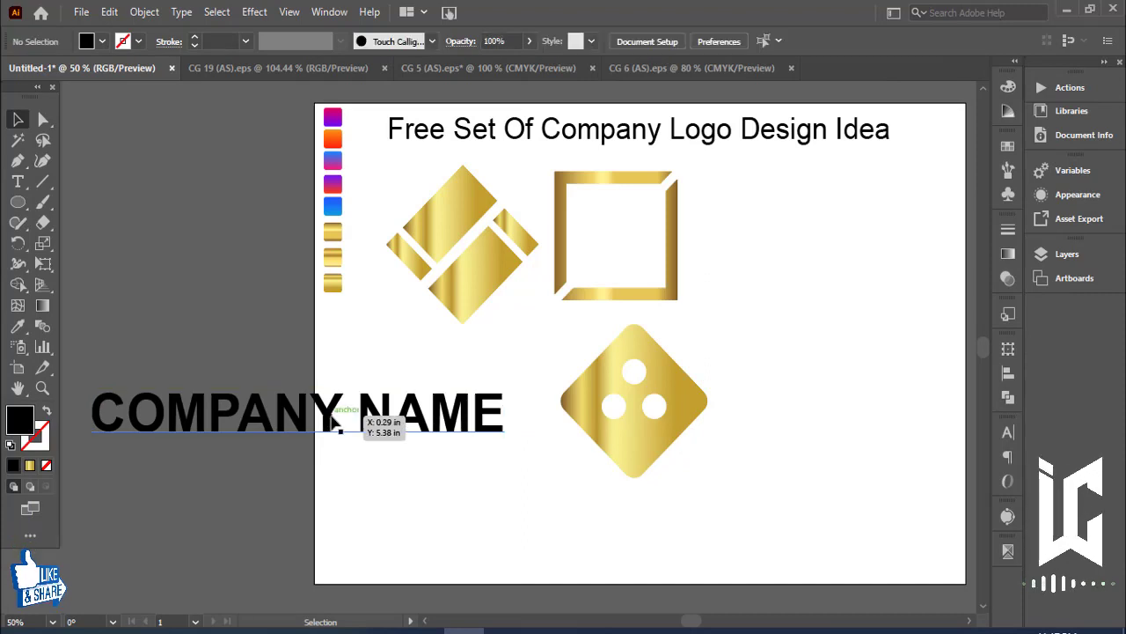
mouse_move(337, 425)
mouse_down()
mouse_move(337, 387)
mouse_move(336, 445)
mouse_up()
Step: Replace the duplicate's text with 'TAGLINE HERE'
key(t)
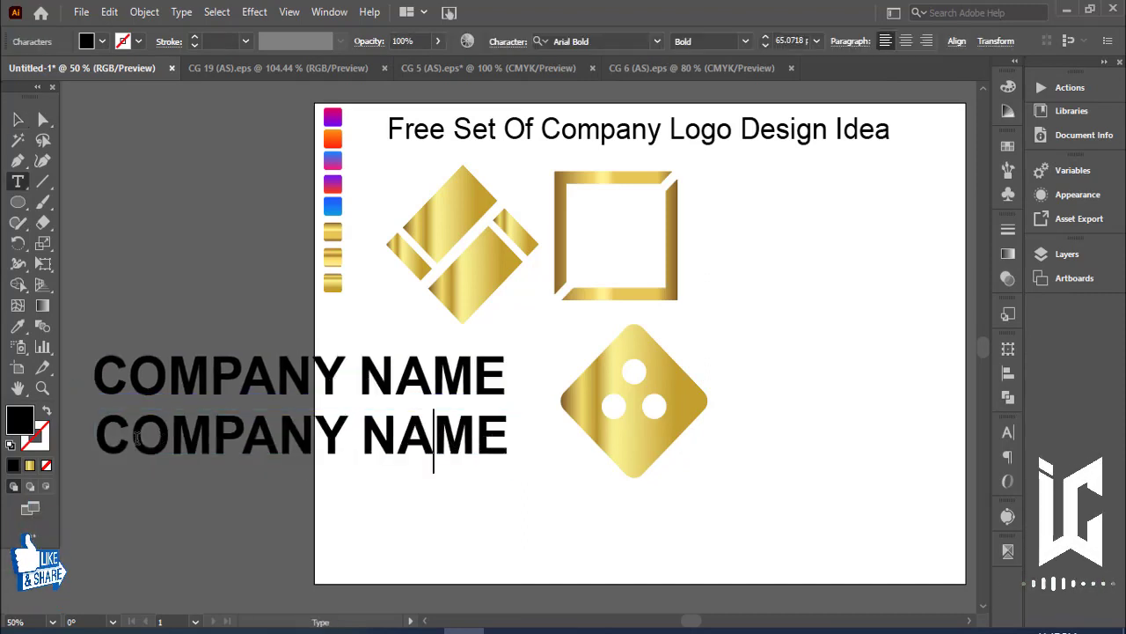
drag(508, 436, 81, 418)
text(ta)
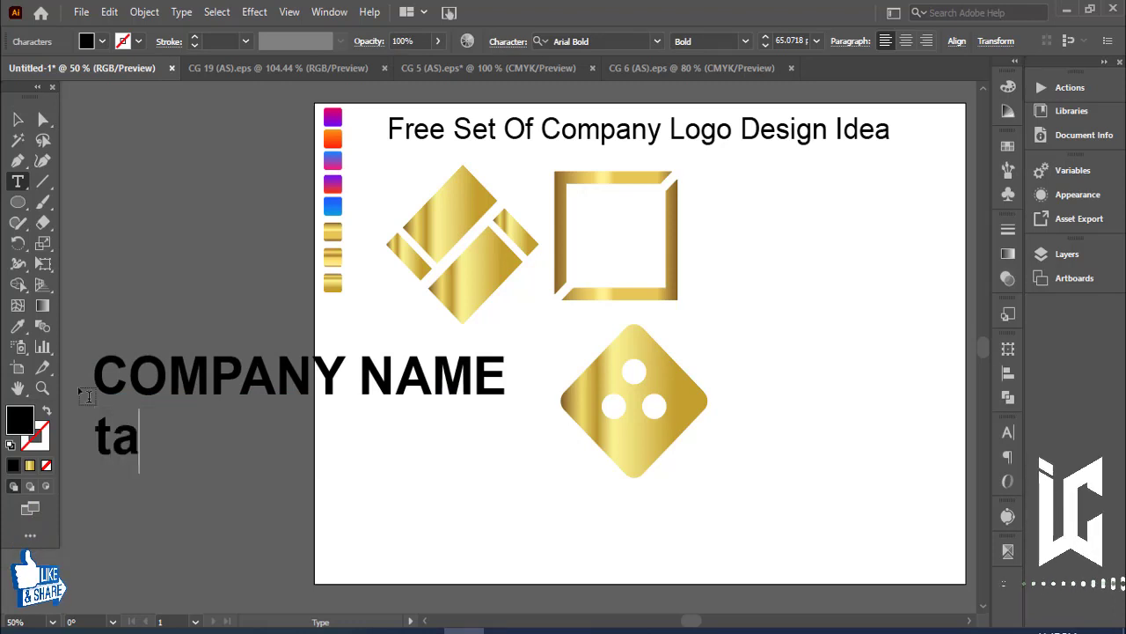
key(BackSpace)
text(T)
key(BackSpace)
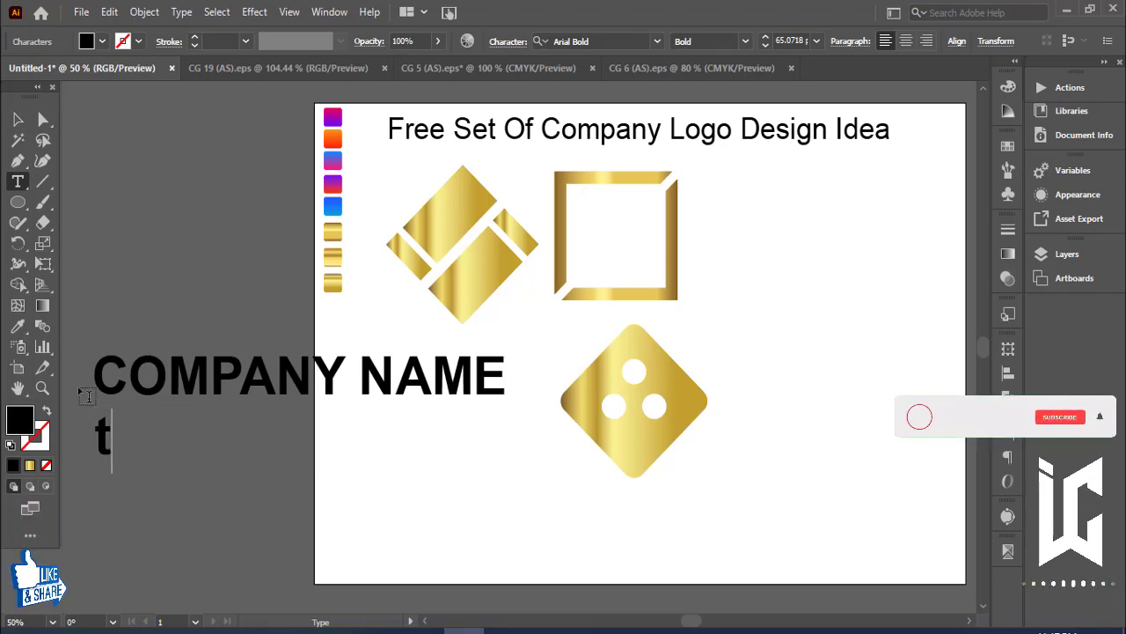
key(BackSpace)
text(TAGLINE)
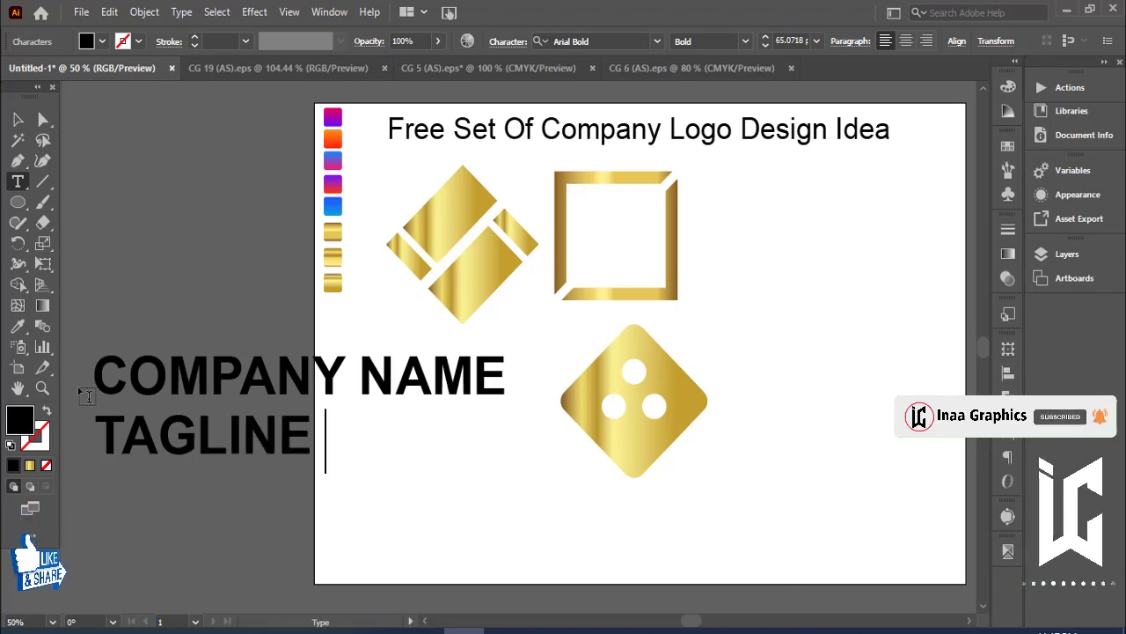
text( HERE)
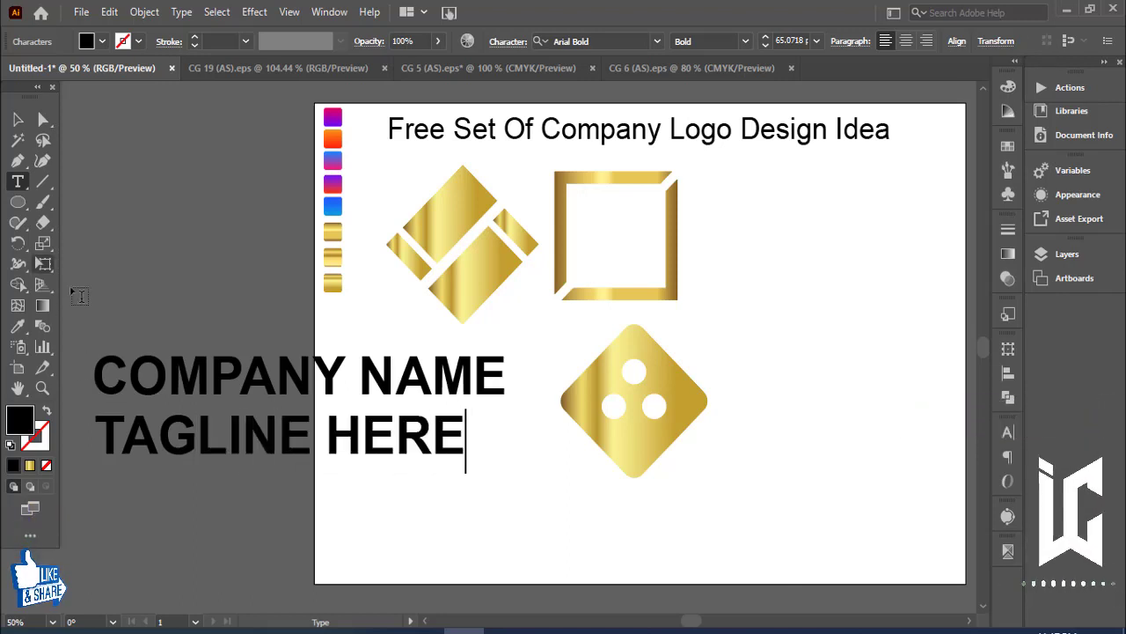
key(Escape)
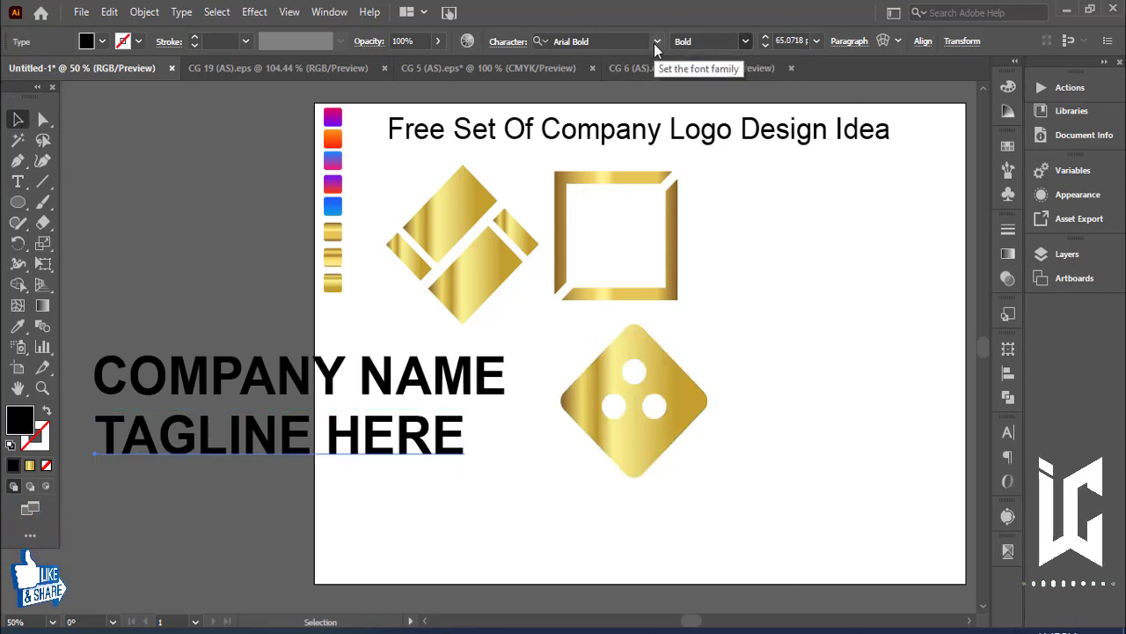
Step: Make the tagline Arial Regular, shrink it to about 43 pt, and set tracking to 300
click(656, 41)
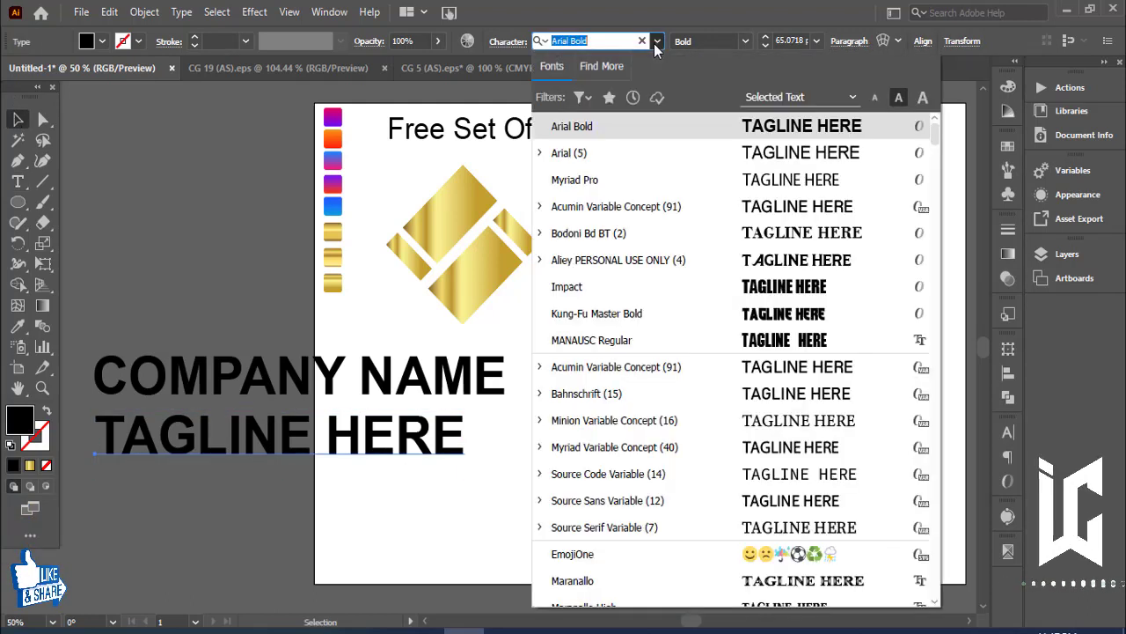
click(763, 160)
click(394, 422)
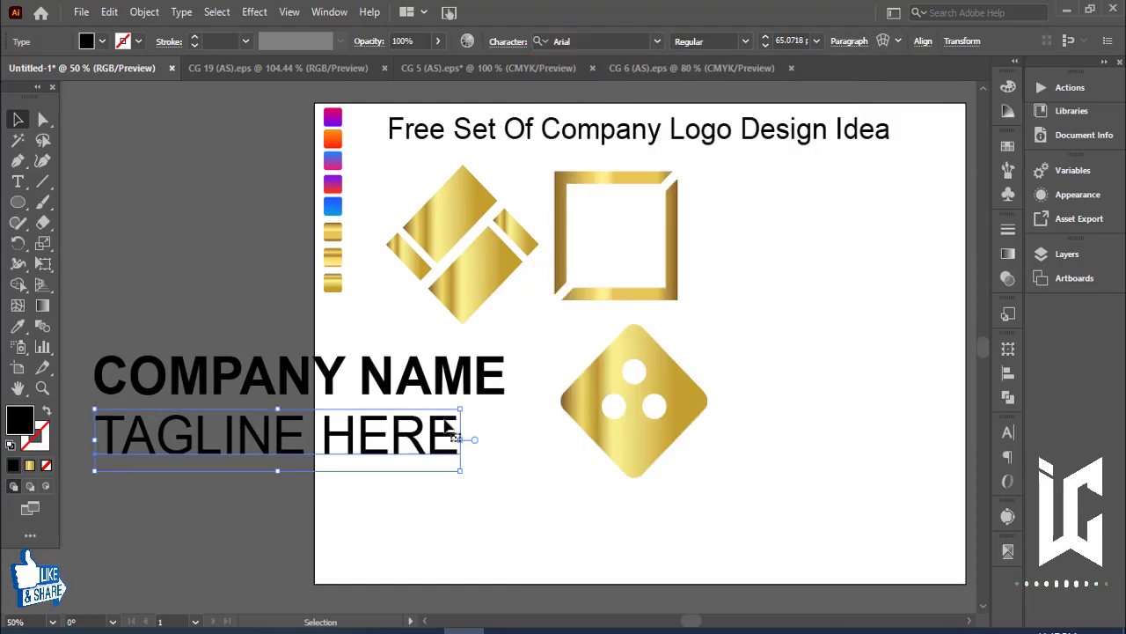
drag(460, 439, 417, 422)
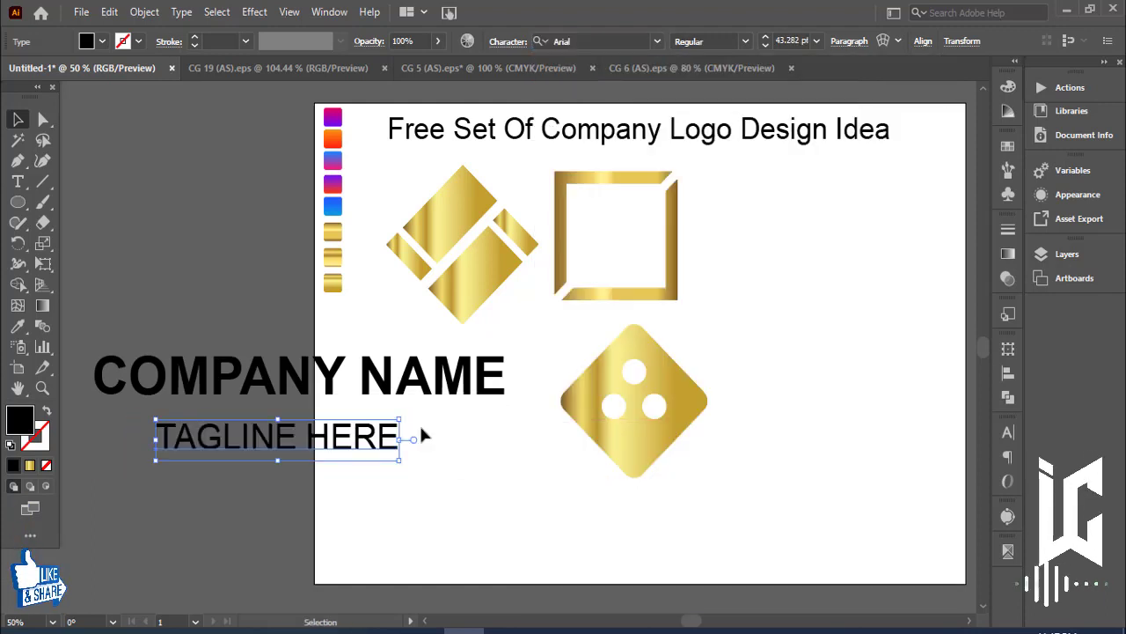
click(1007, 431)
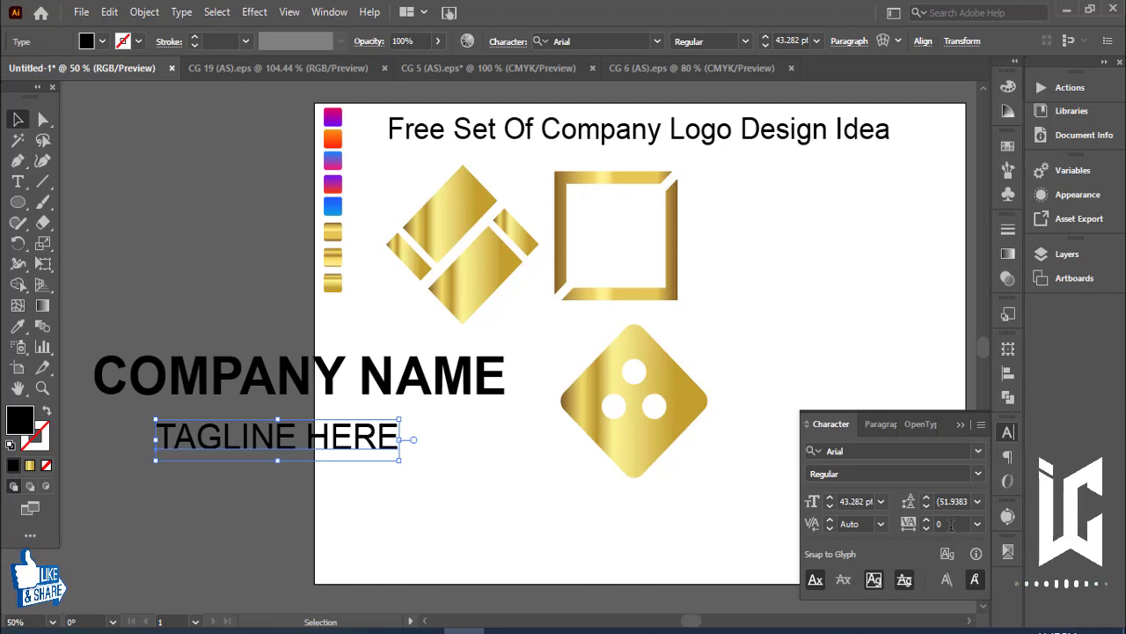
text(300)
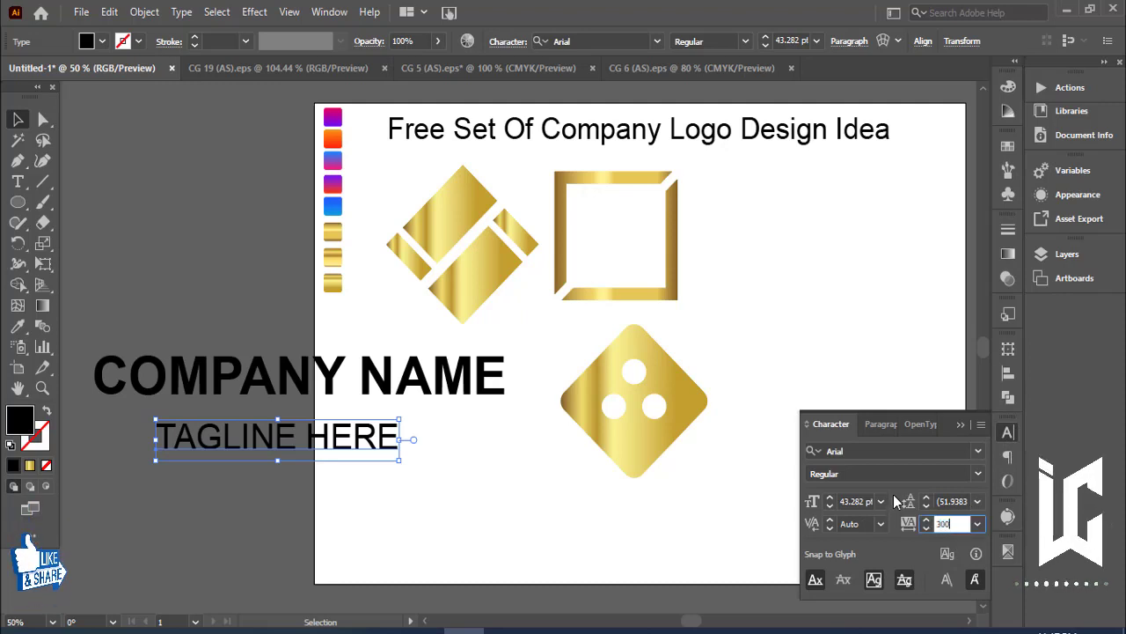
key(Return)
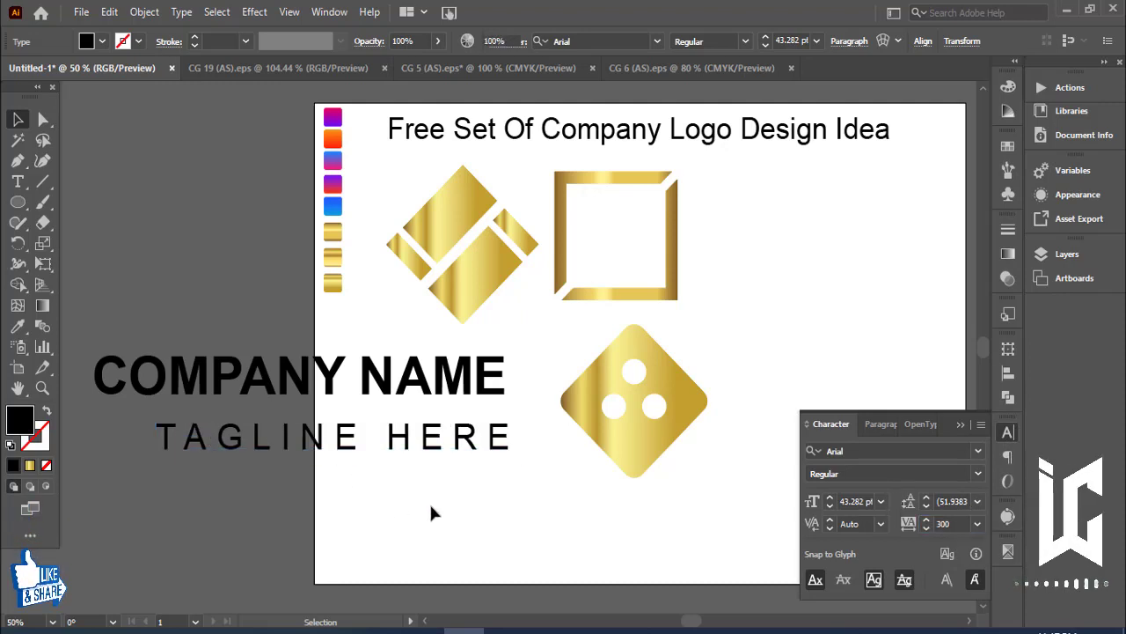
drag(429, 502, 339, 370)
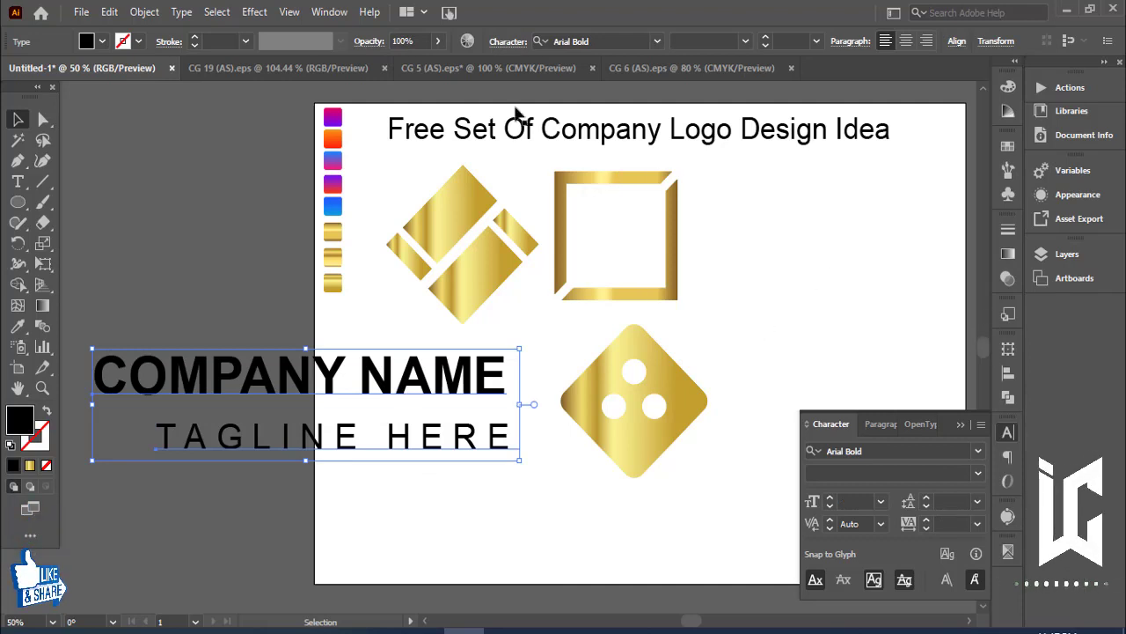
Step: Centre-align the text and place TAGLINE HERE centred under COMPANY NAME
click(878, 425)
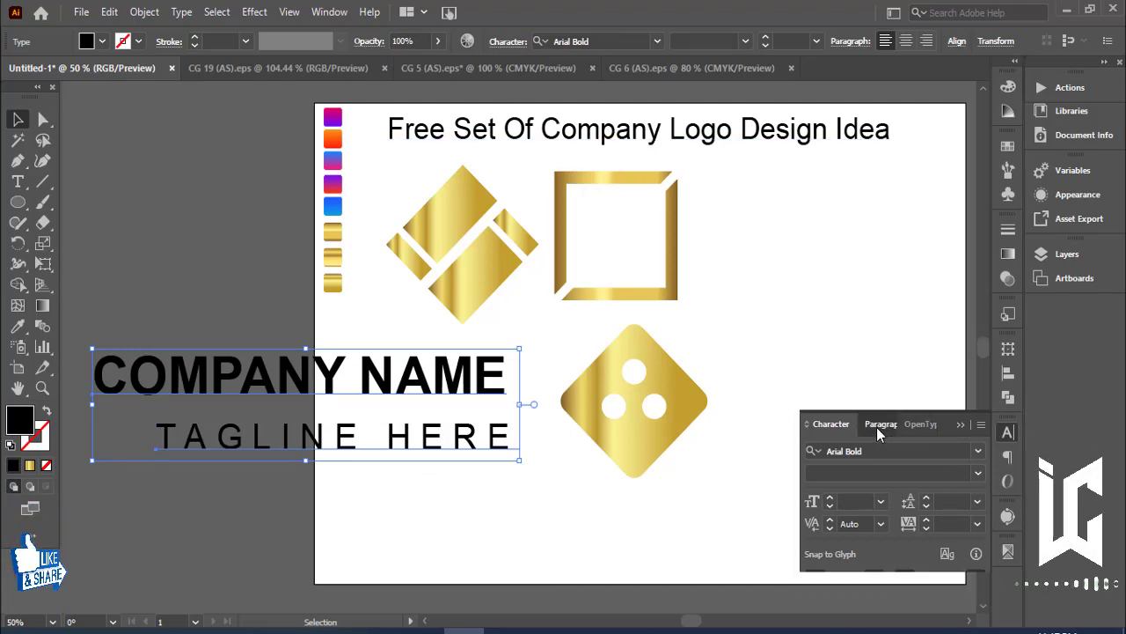
click(843, 453)
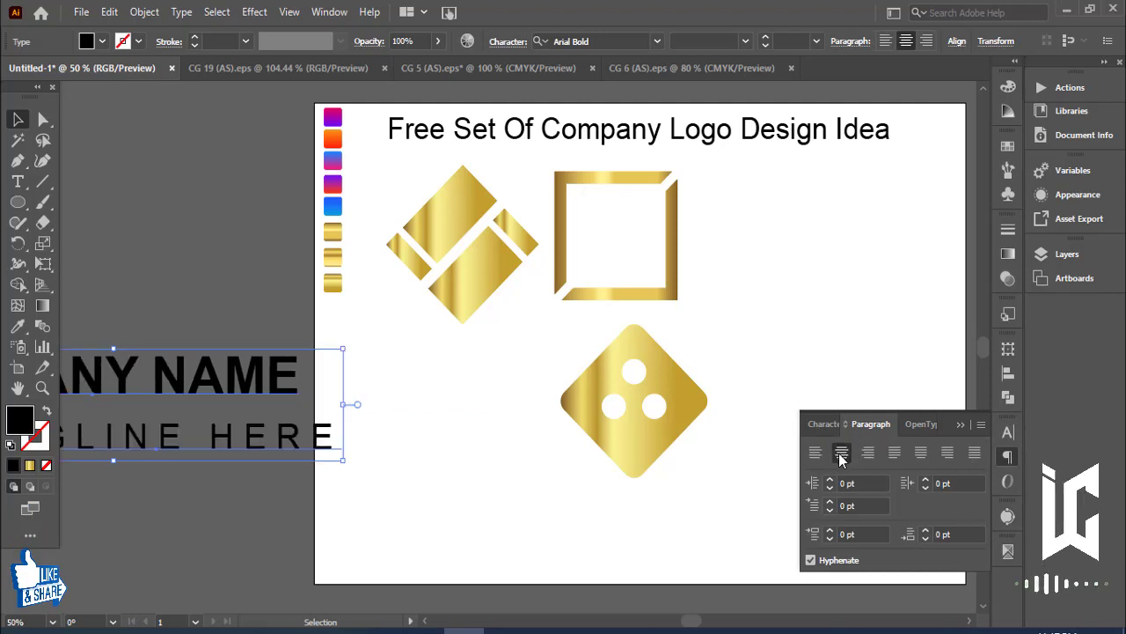
click(549, 506)
mouse_move(548, 506)
mouse_down()
mouse_move(626, 485)
mouse_move(698, 501)
mouse_up()
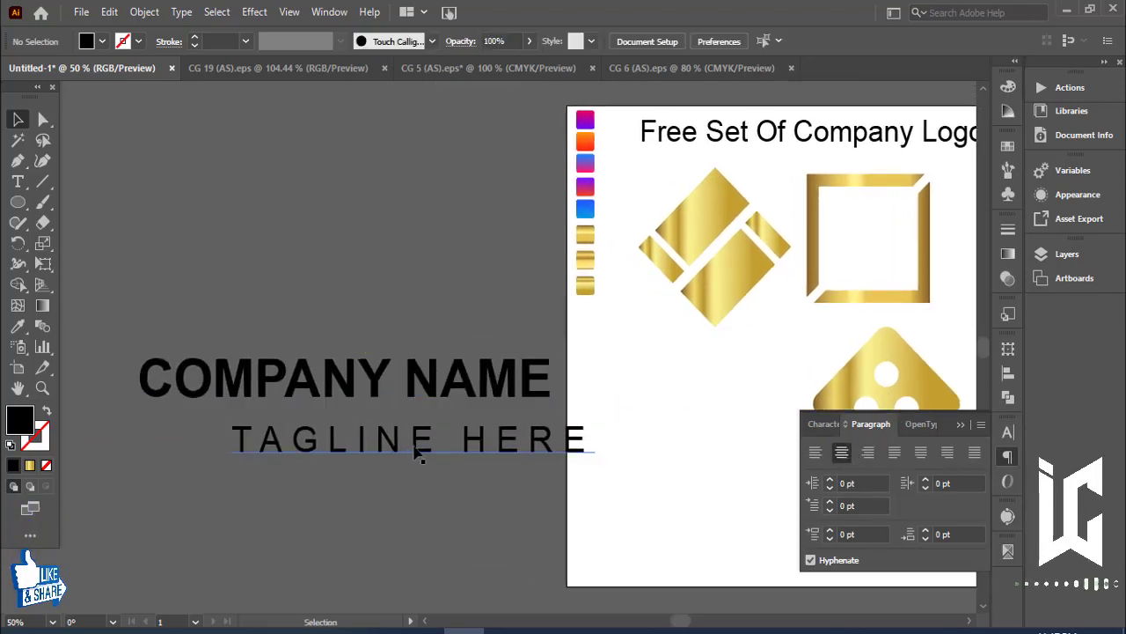
drag(418, 453, 376, 440)
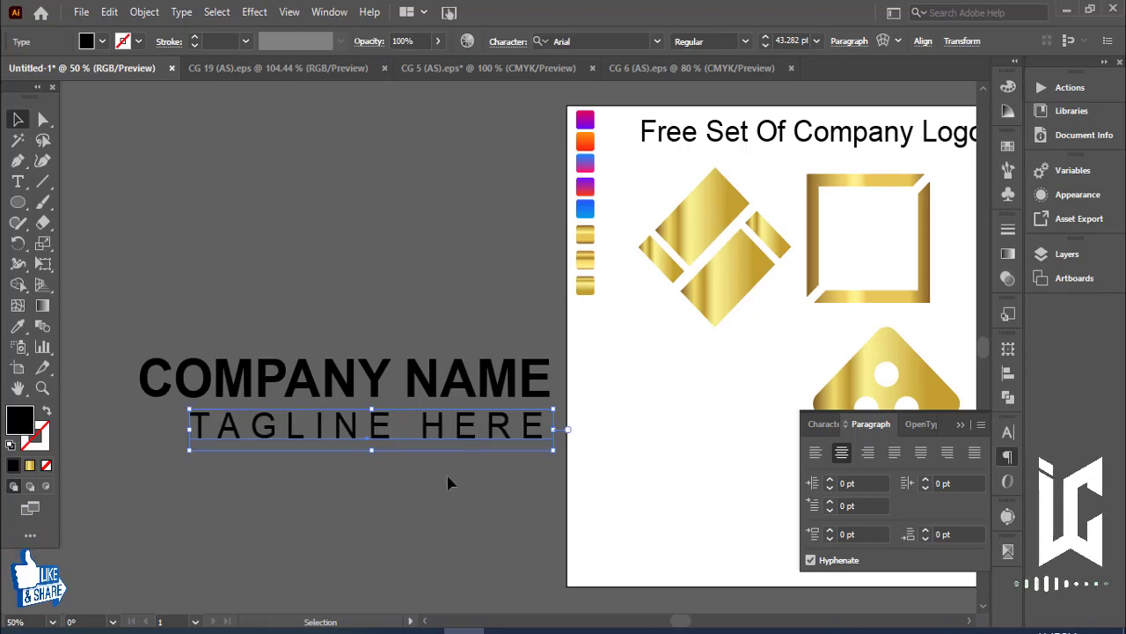
shift+click(340, 354)
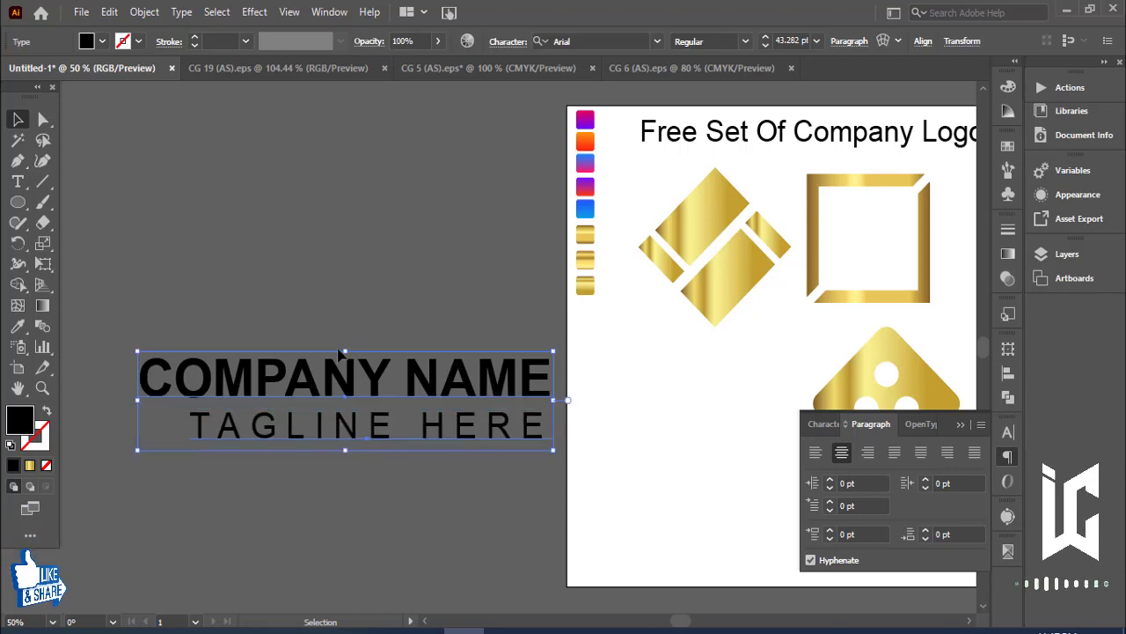
click(399, 276)
drag(442, 387, 444, 389)
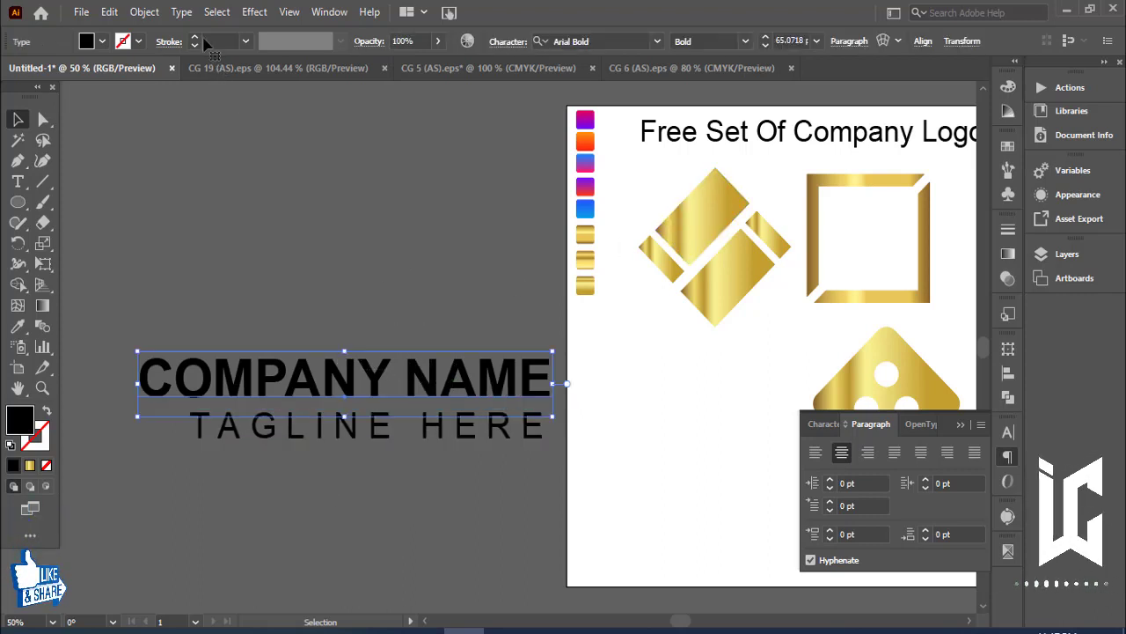
Step: Expand both text lines into outlines and align them on their horizontal centres
click(145, 11)
click(214, 210)
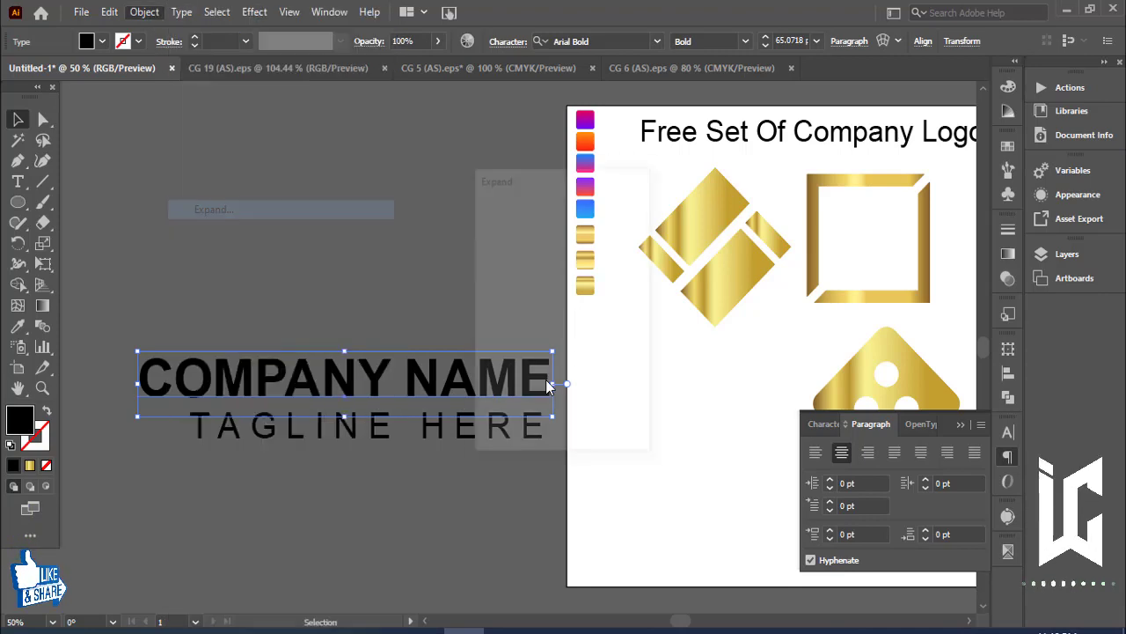
click(518, 417)
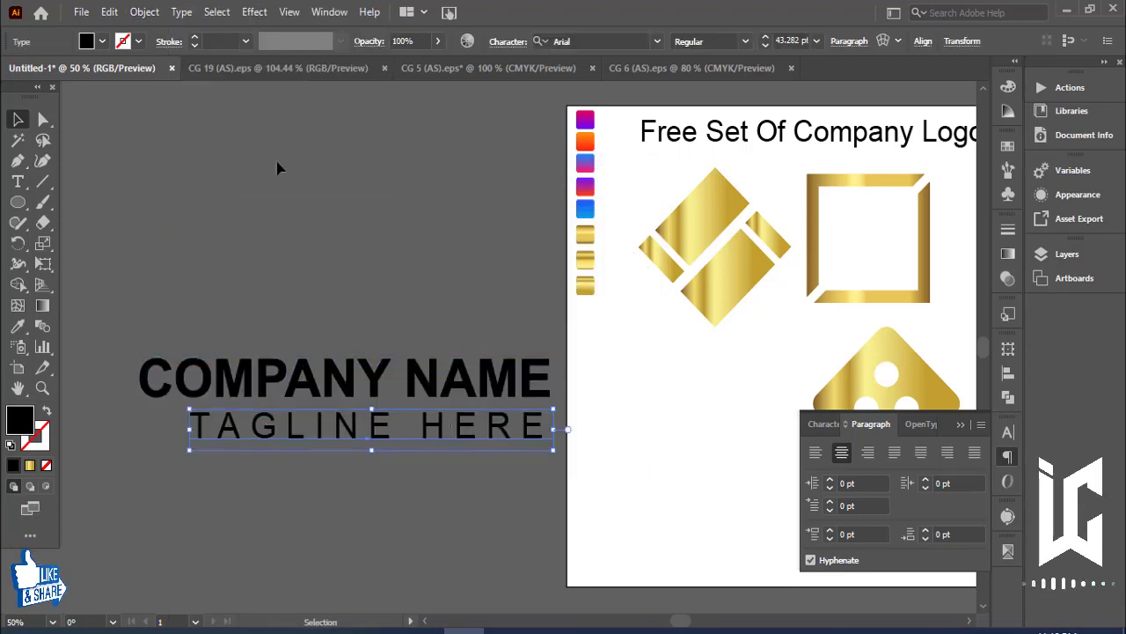
click(144, 11)
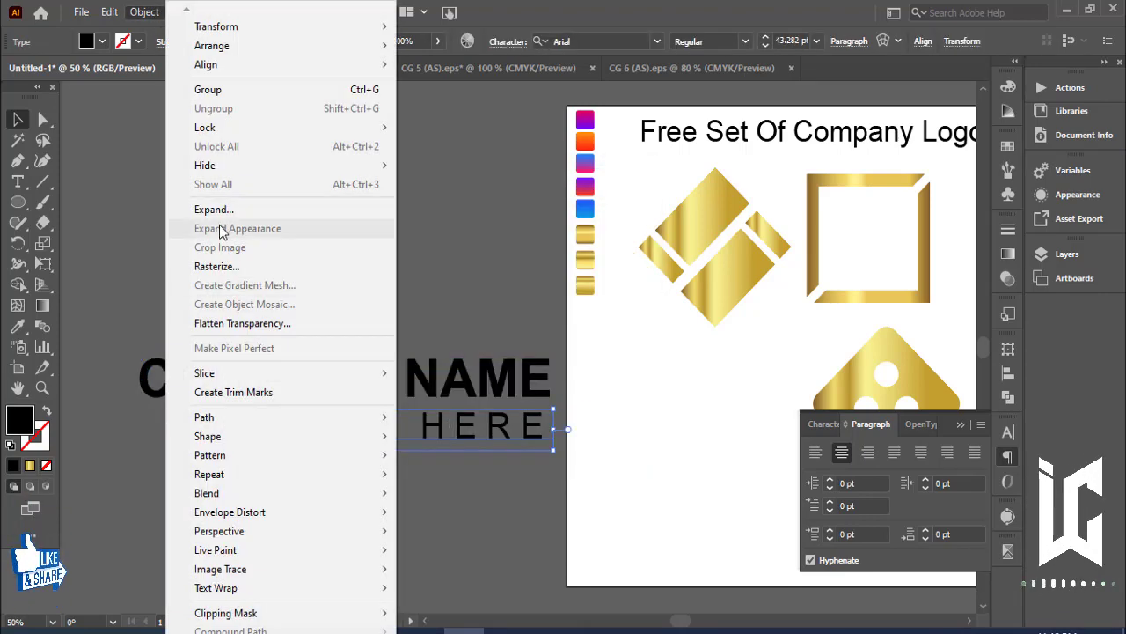
click(217, 209)
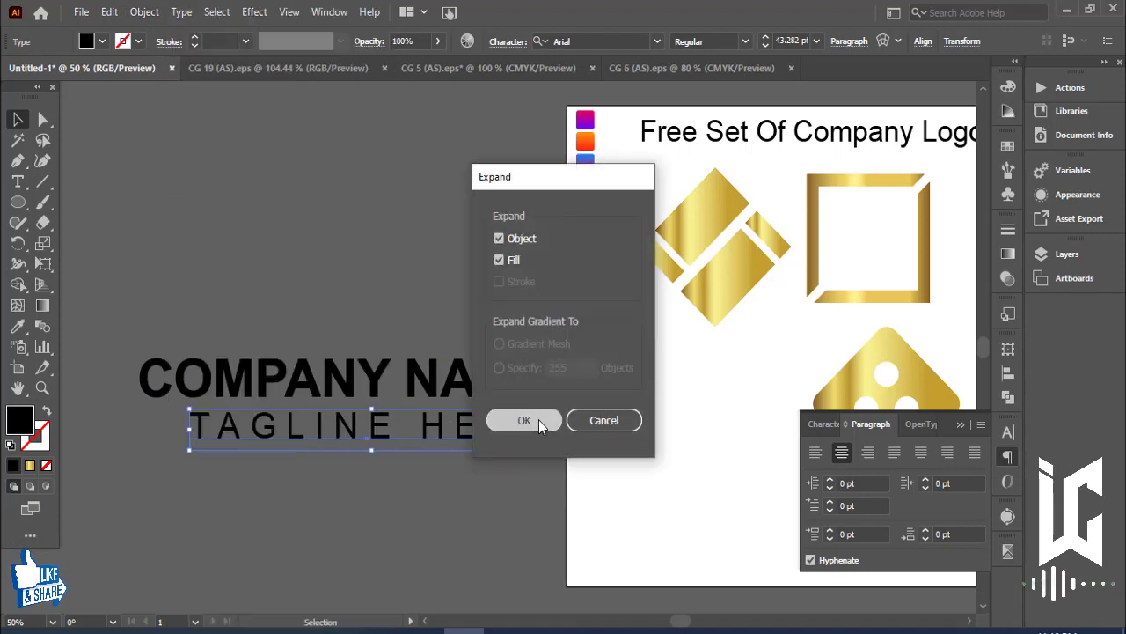
click(533, 421)
mouse_move(338, 308)
mouse_down()
mouse_move(449, 500)
mouse_move(456, 488)
mouse_up()
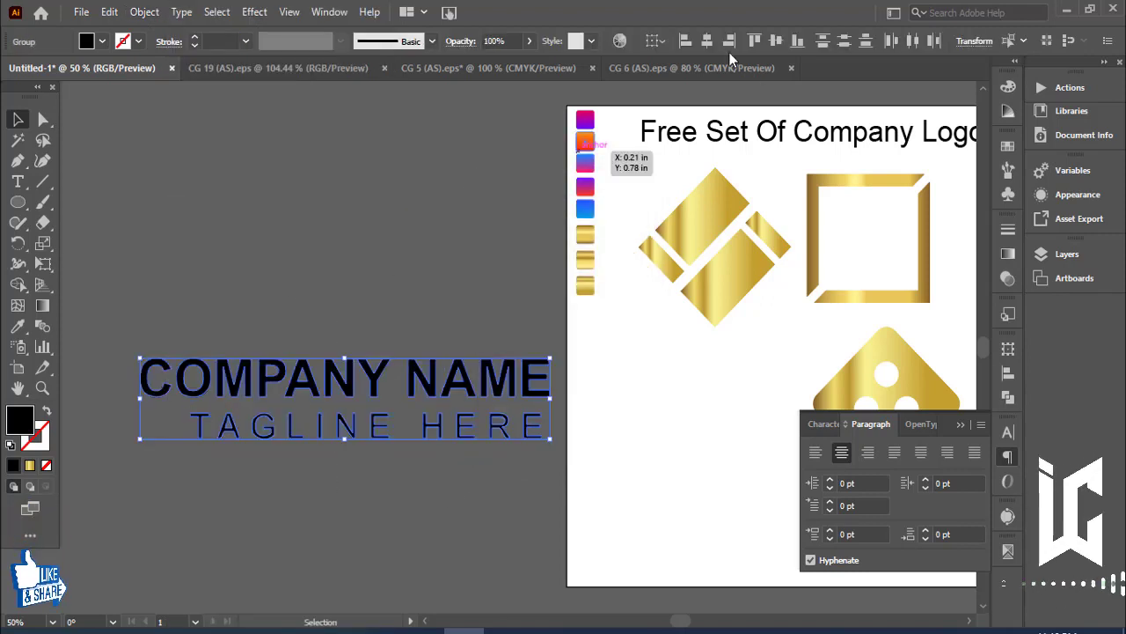
click(705, 41)
click(397, 229)
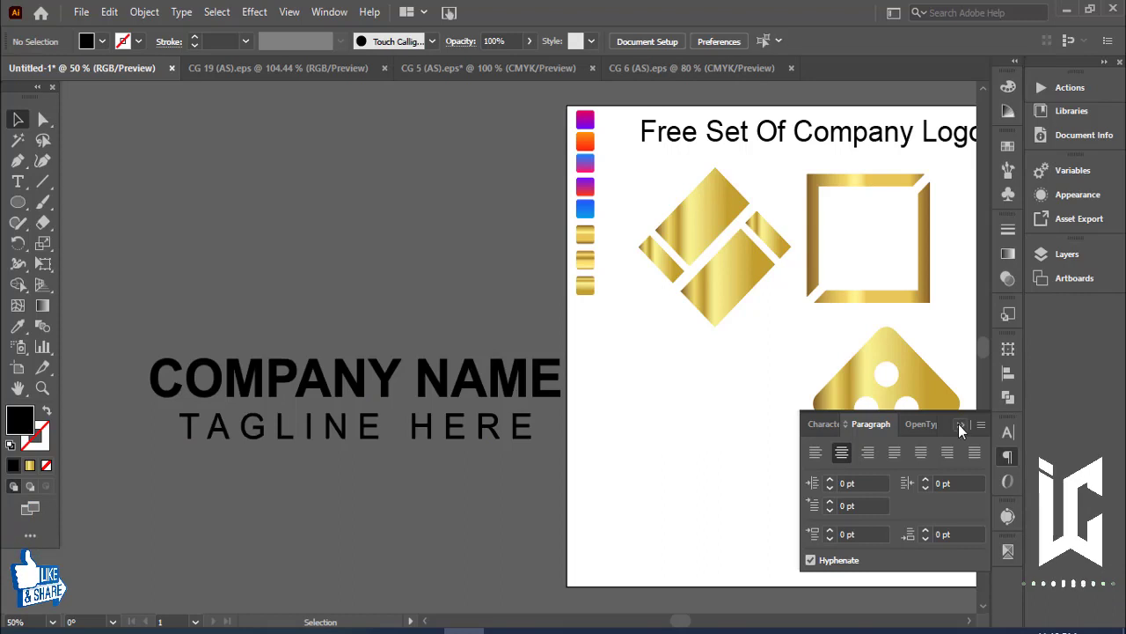
click(958, 423)
drag(709, 500, 679, 501)
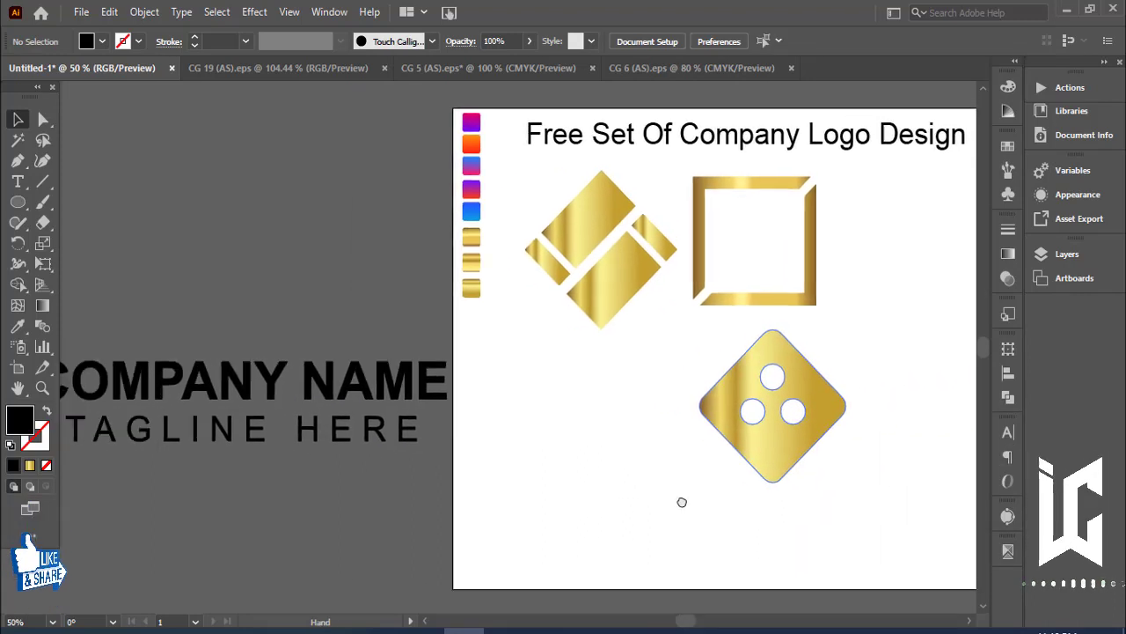
Step: Shrink the COMPANY NAME / TAGLINE HERE group and eyedrop the gold gradient onto it
drag(338, 486, 341, 484)
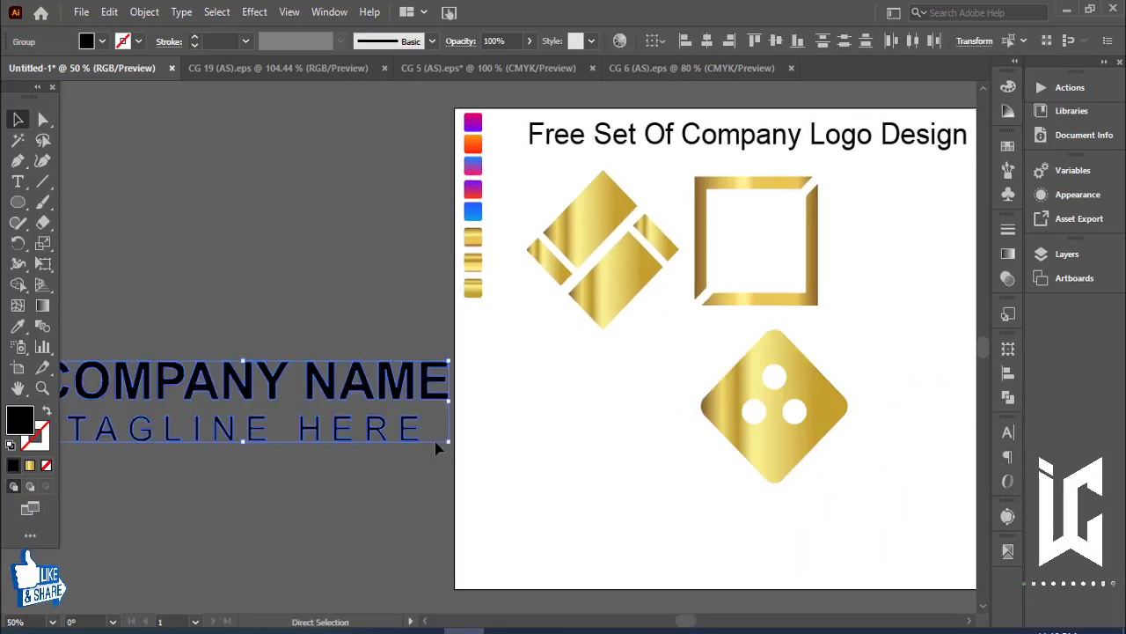
drag(449, 359, 351, 380)
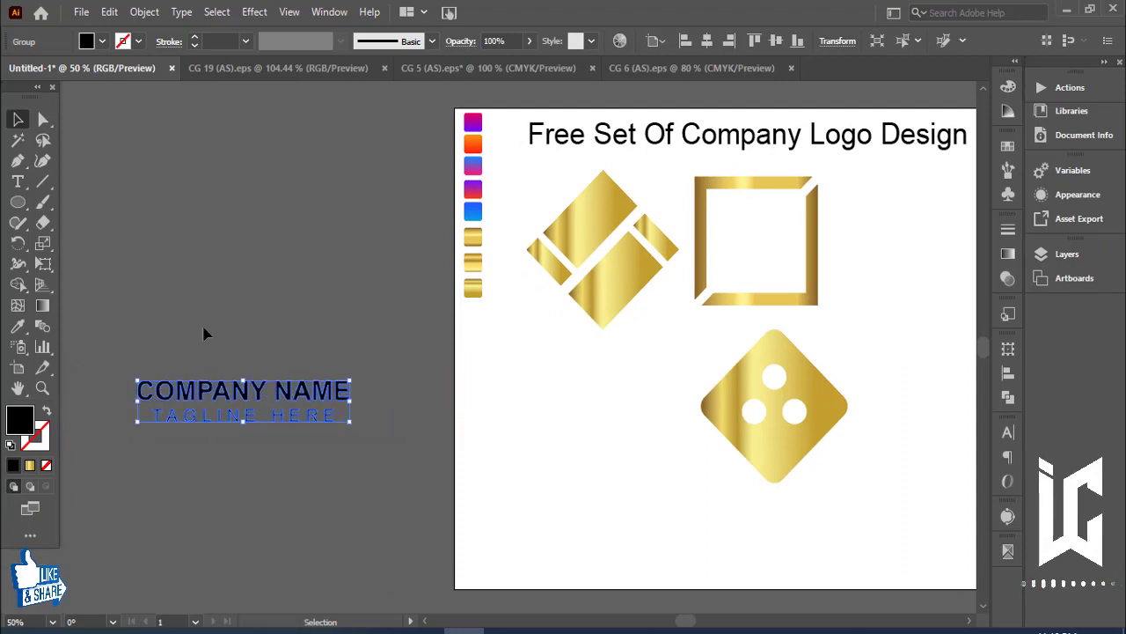
click(17, 326)
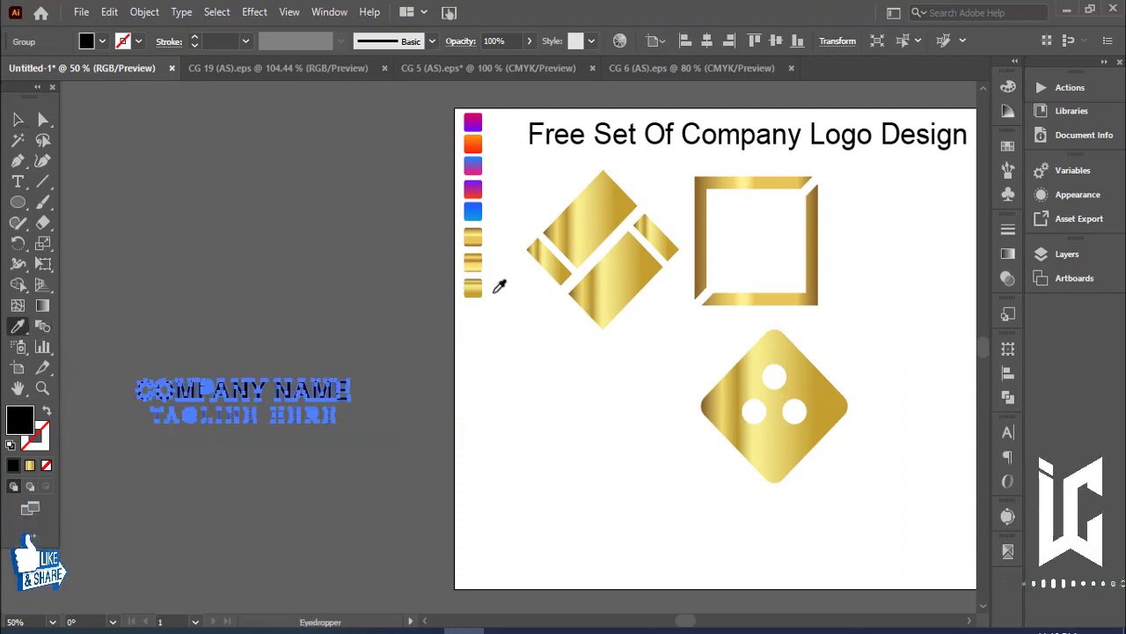
click(474, 287)
click(16, 120)
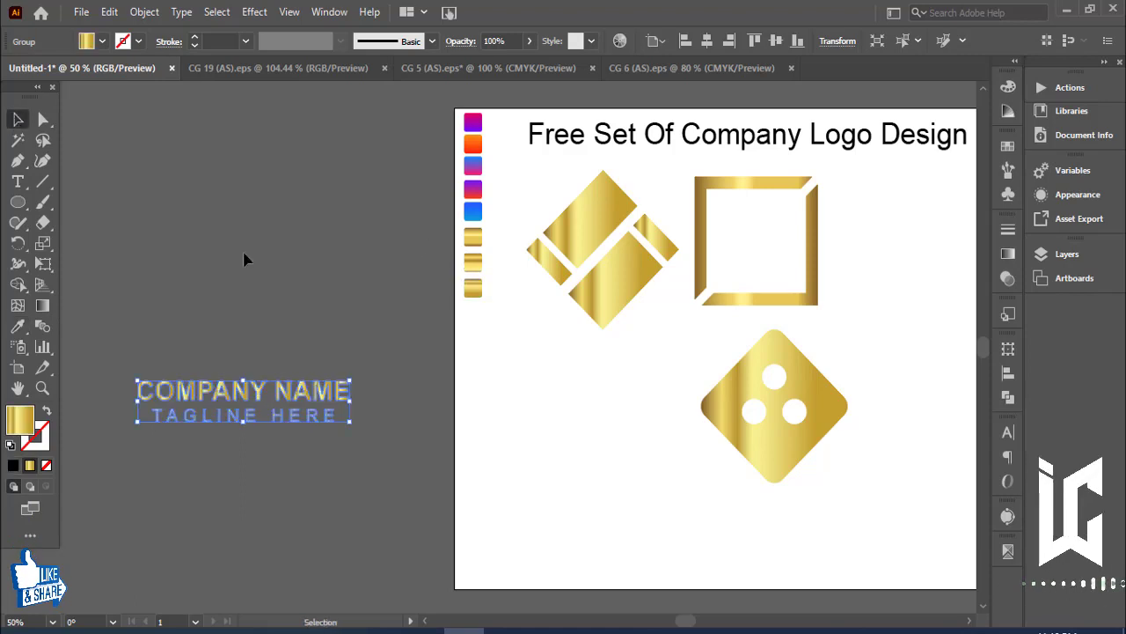
click(244, 256)
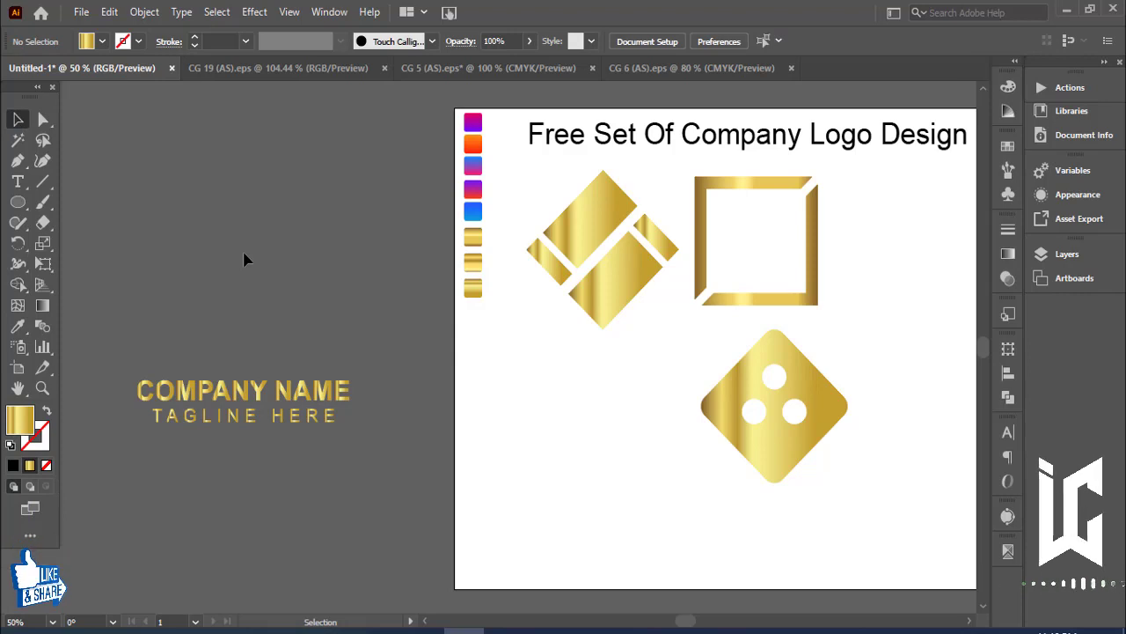
drag(445, 424, 228, 408)
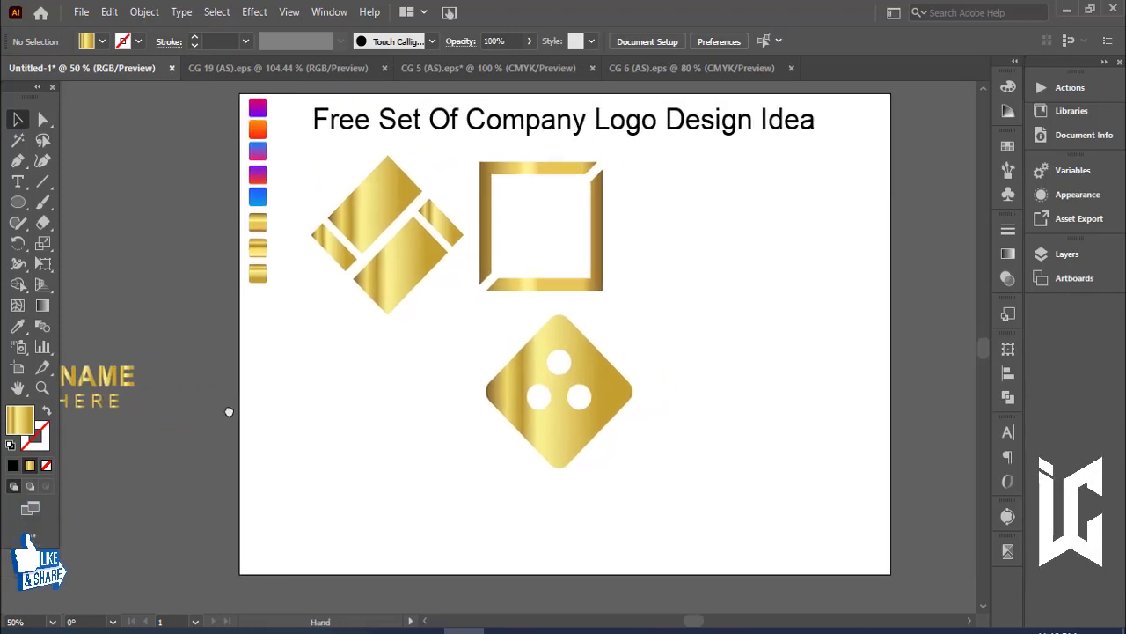
Step: Draw a black-filled rectangle at the lower left of the artboard
click(17, 201)
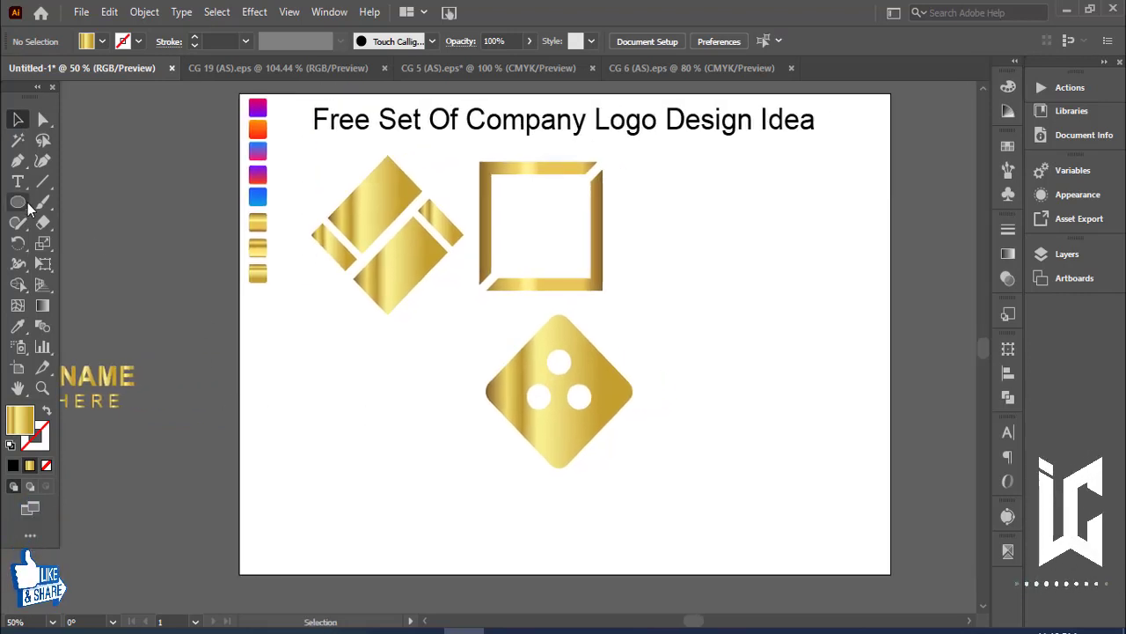
click(79, 199)
drag(258, 359, 384, 480)
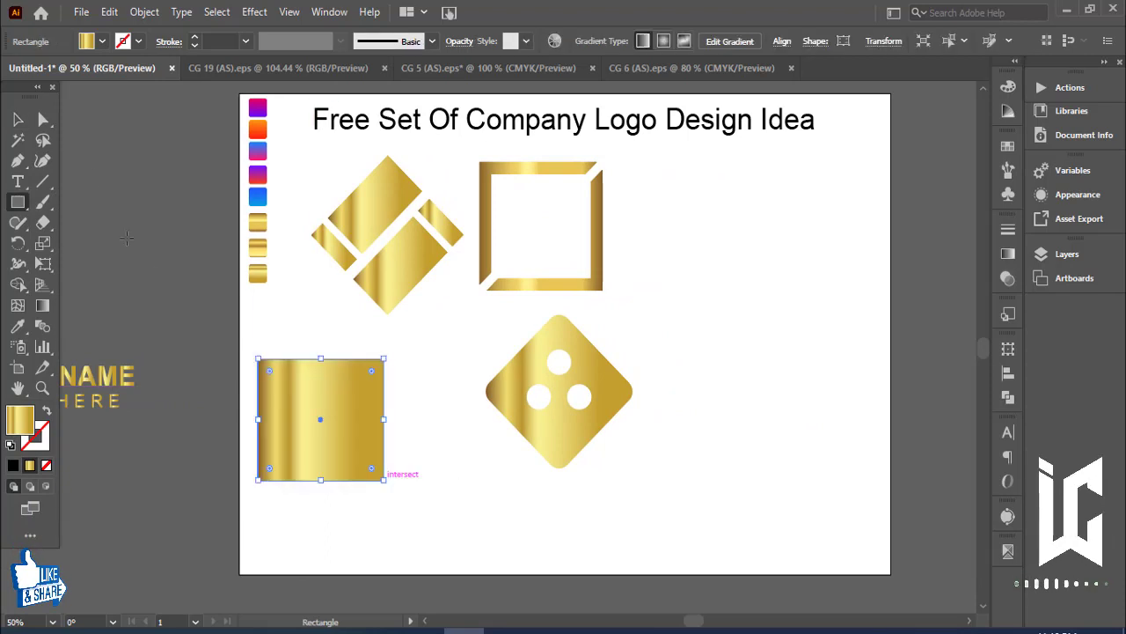
key(v)
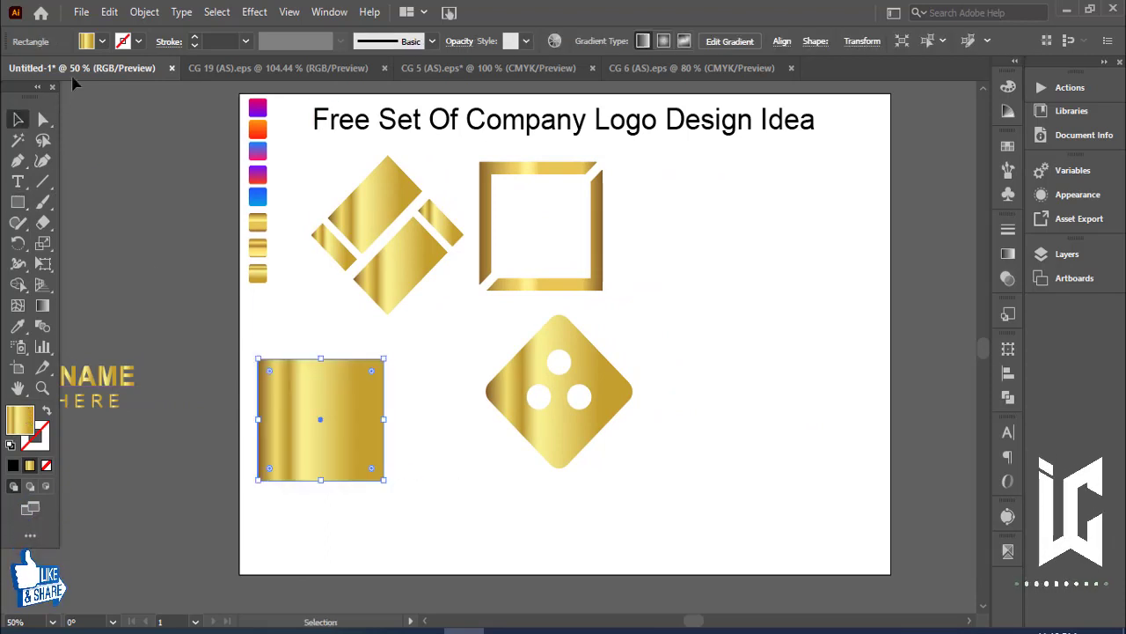
click(100, 41)
click(46, 69)
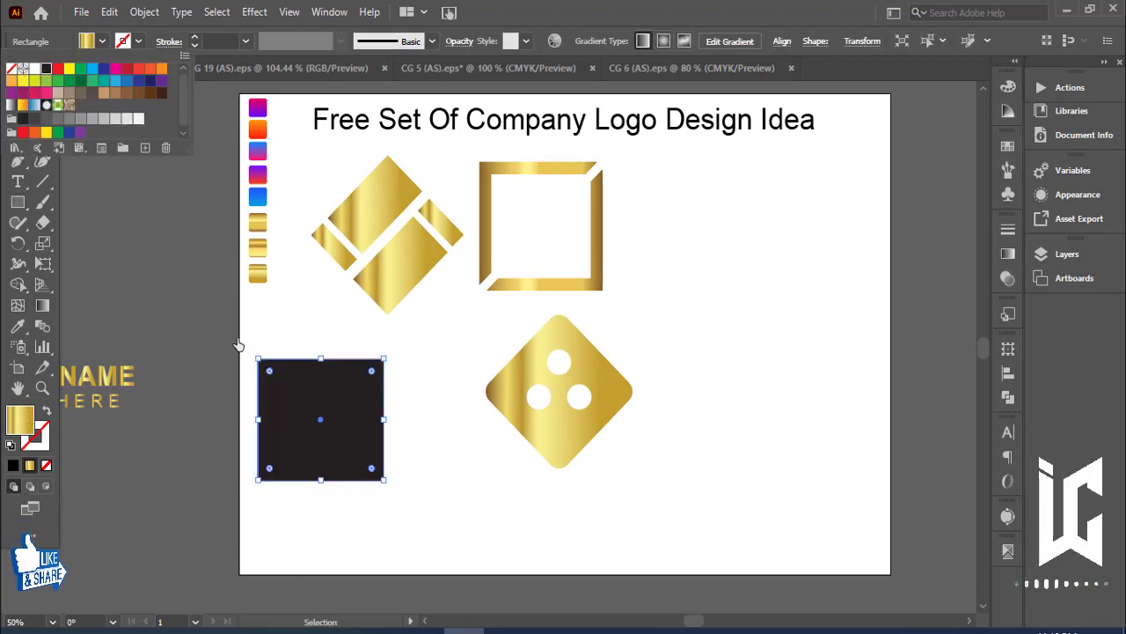
click(815, 376)
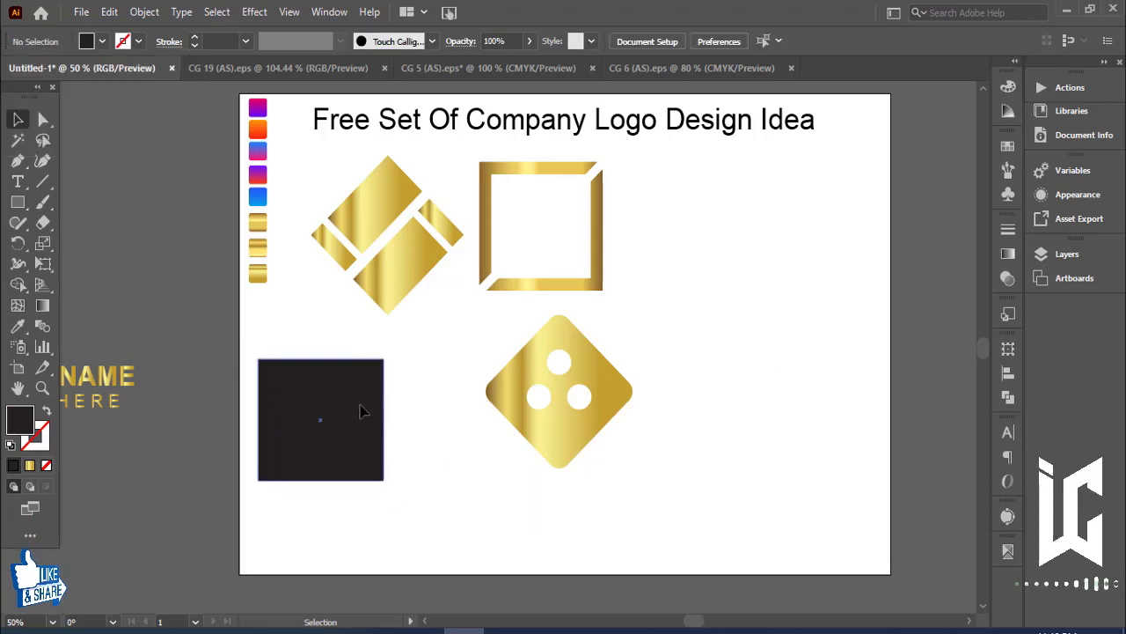
click(366, 406)
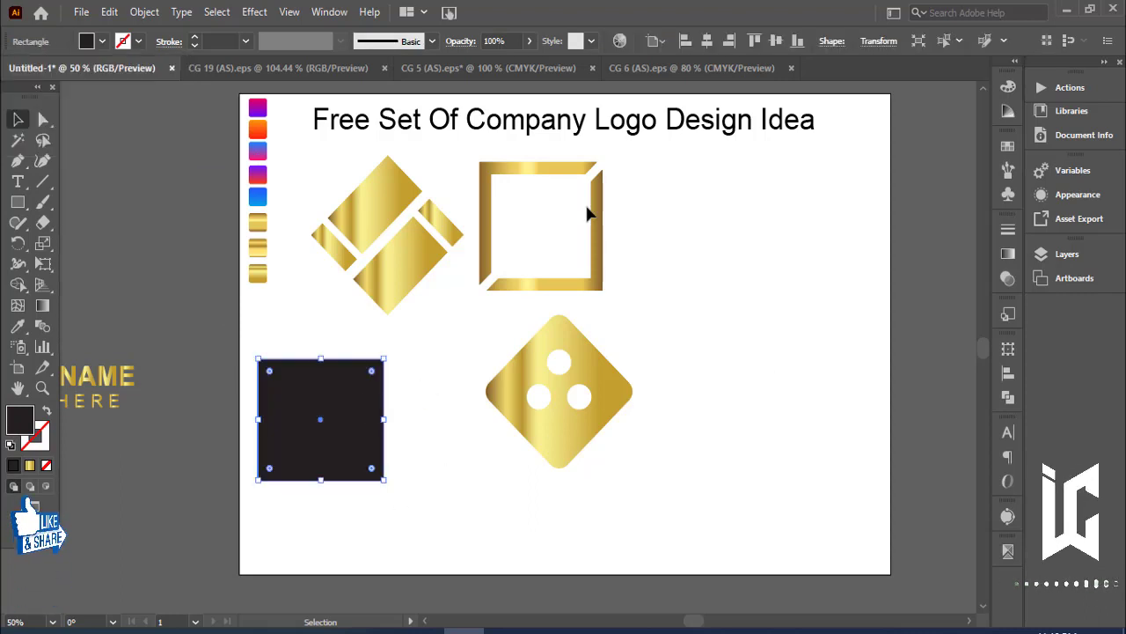
Step: Align the rectangle to the artboard edges and stretch it to cover the whole artboard
click(752, 42)
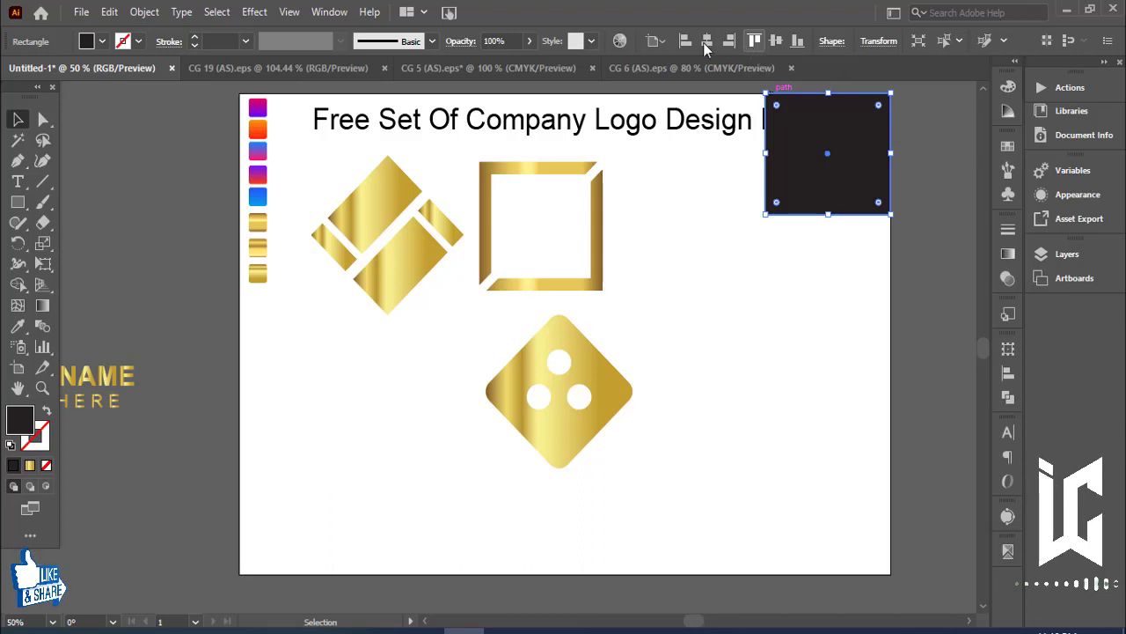
click(921, 318)
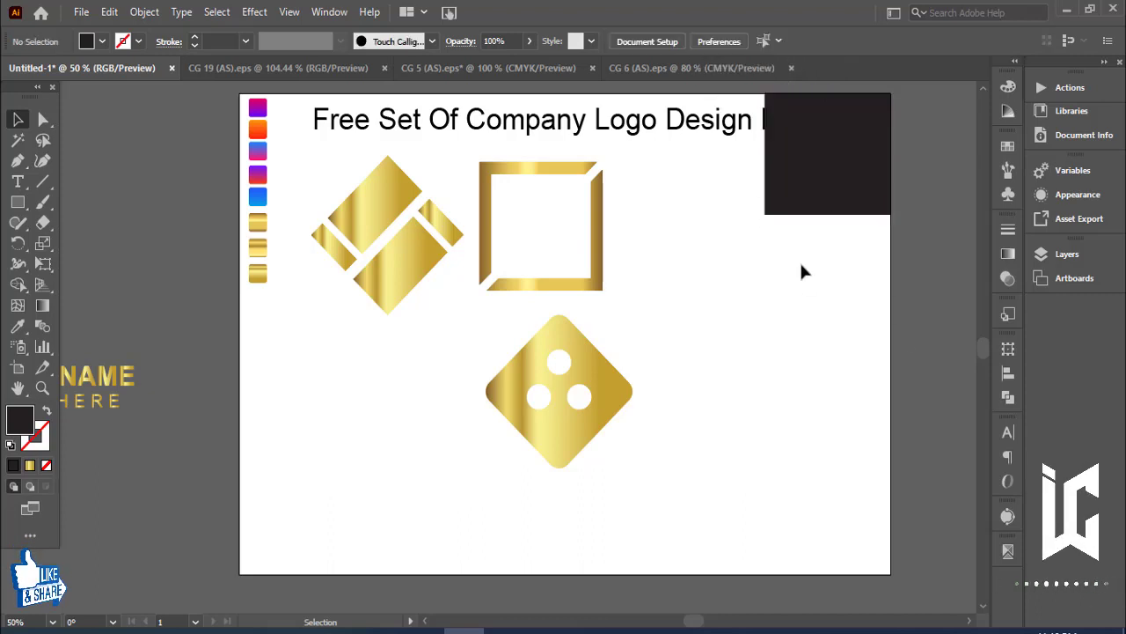
click(816, 163)
click(684, 42)
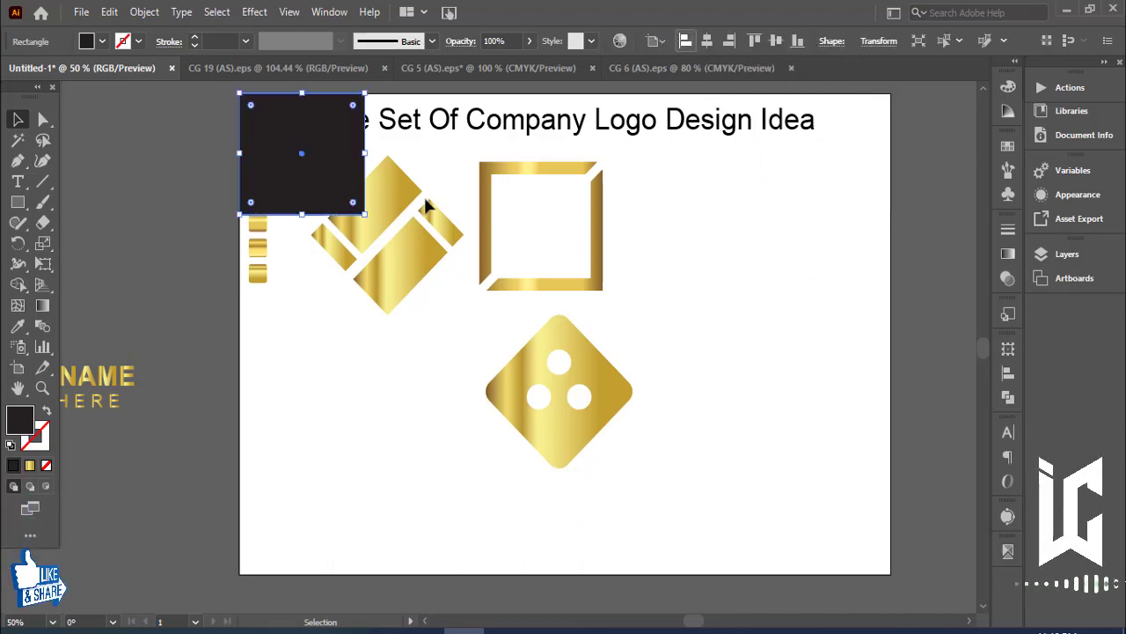
drag(478, 349, 893, 573)
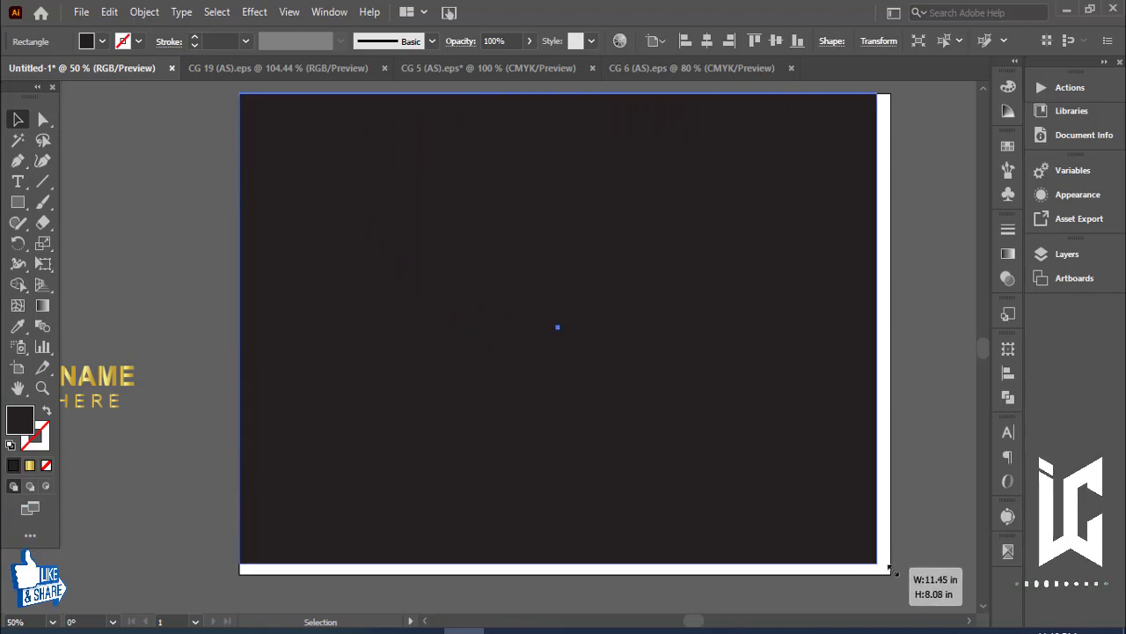
click(928, 458)
click(742, 452)
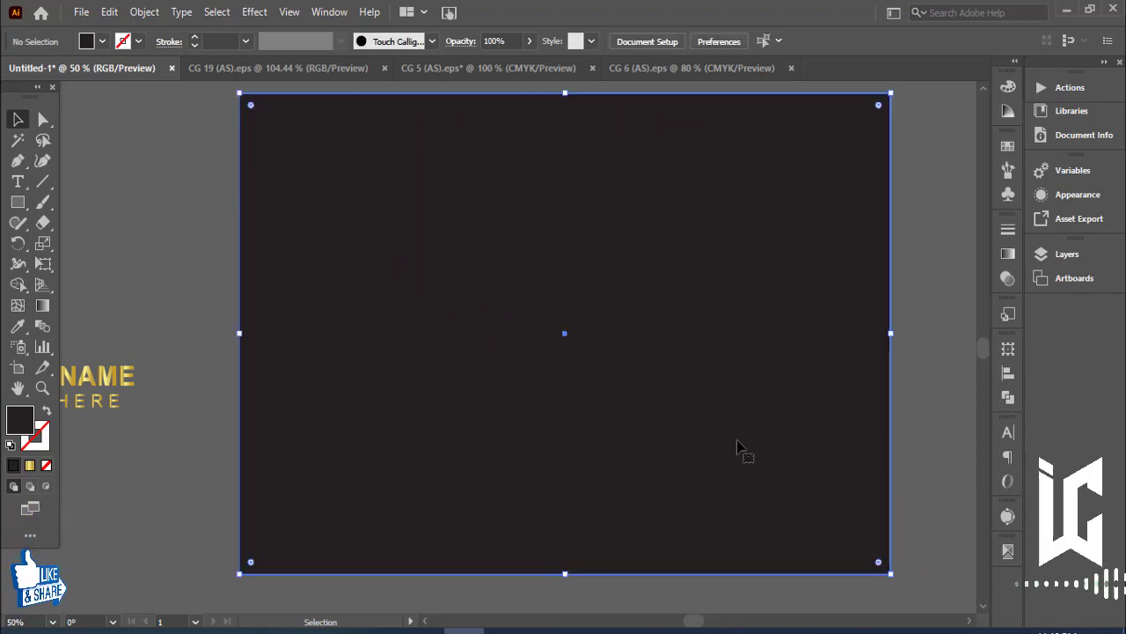
Step: Change the rectangle's fill to pure black, CMYK 100/100/100/100
double_click(17, 425)
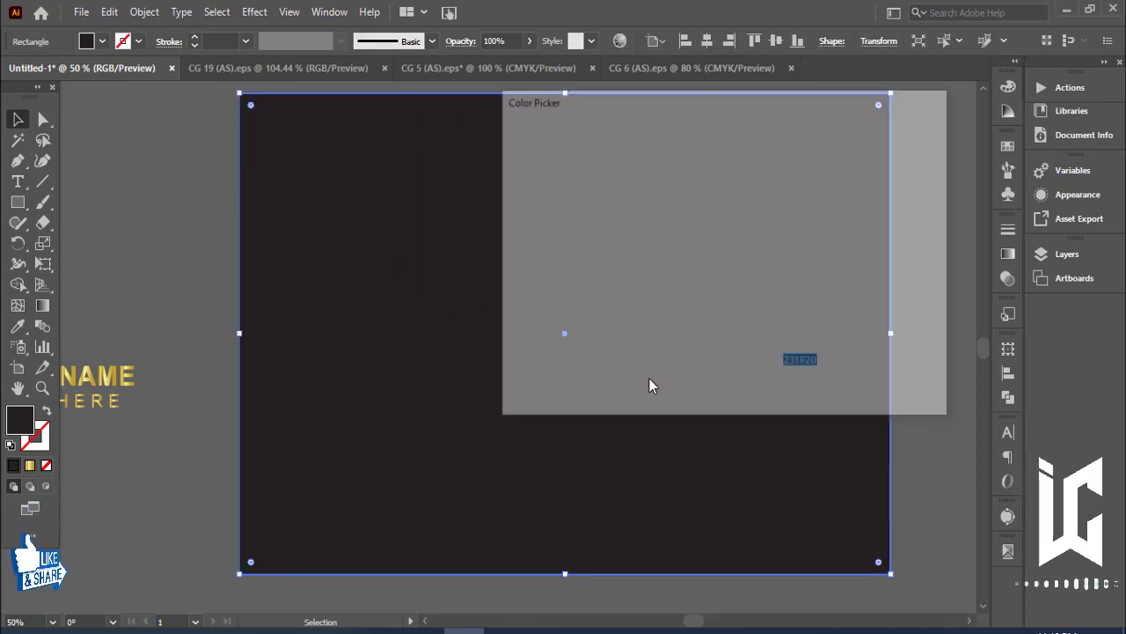
click(871, 299)
text(1)
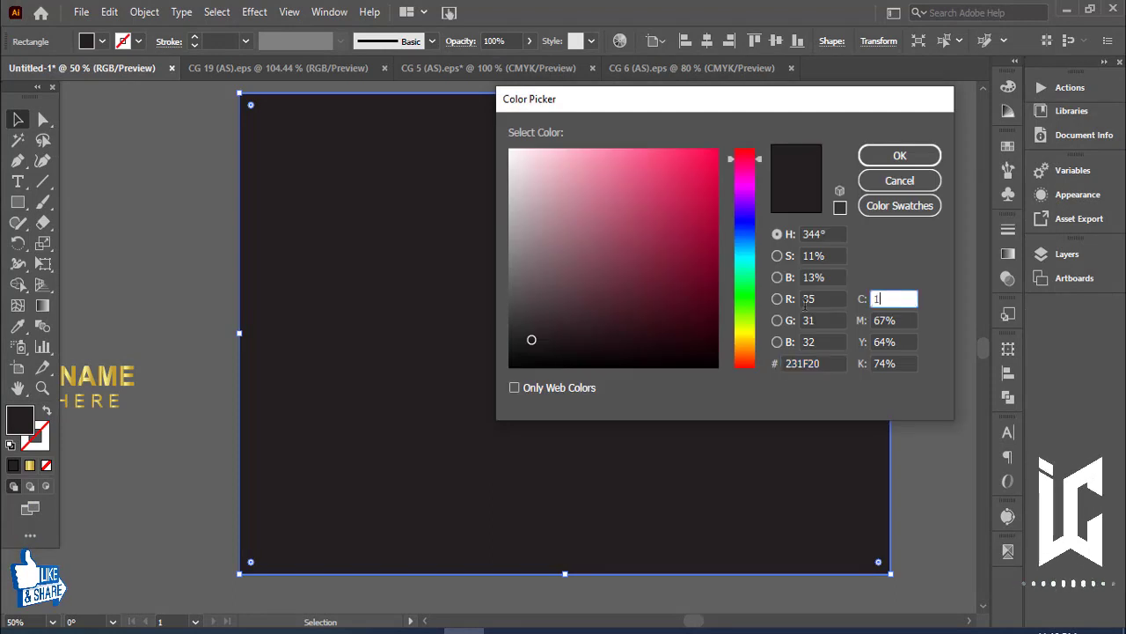
text(00)
key(Tab)
text(100)
key(Tab)
text(100)
key(Tab)
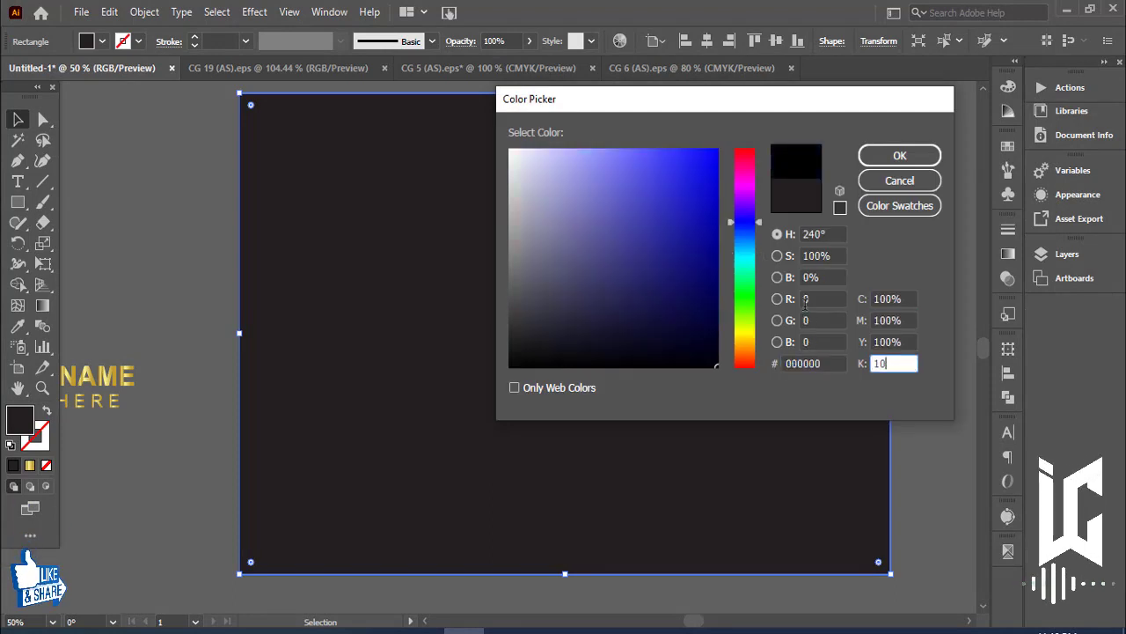
key(Return)
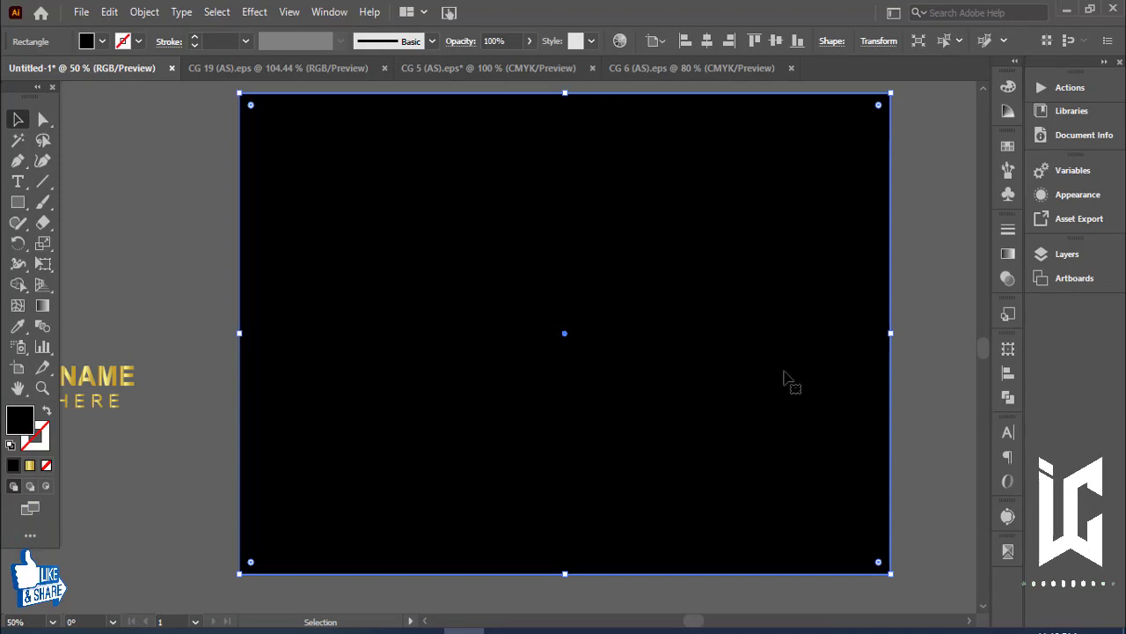
Step: Send the black rectangle to the back behind all artwork
right_click(785, 379)
mouse_move(830, 539)
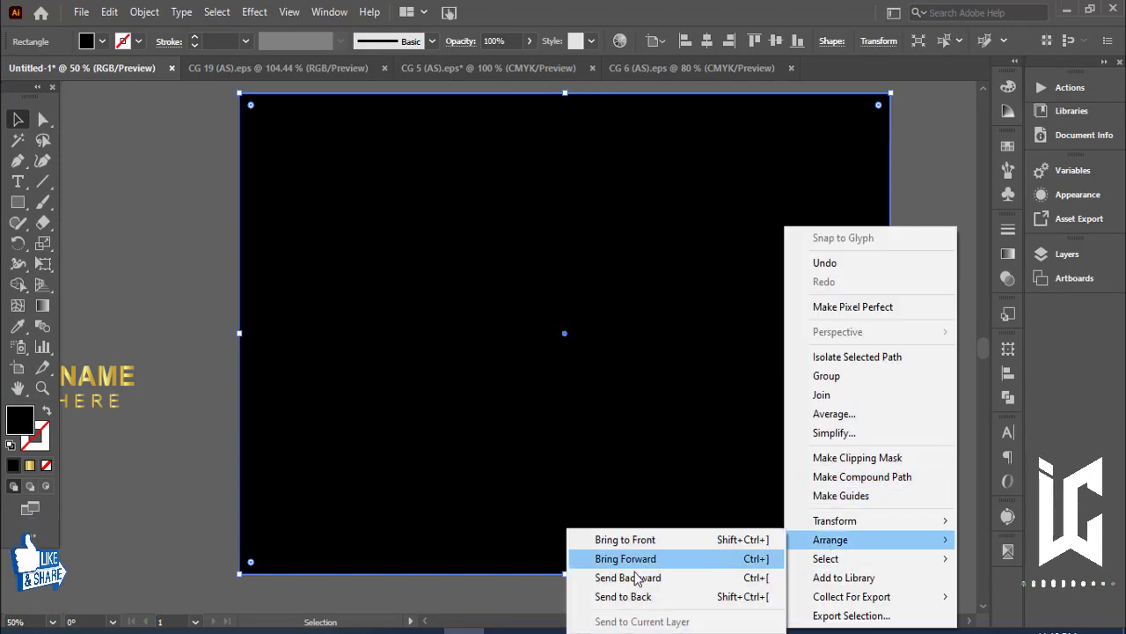
click(627, 597)
click(912, 380)
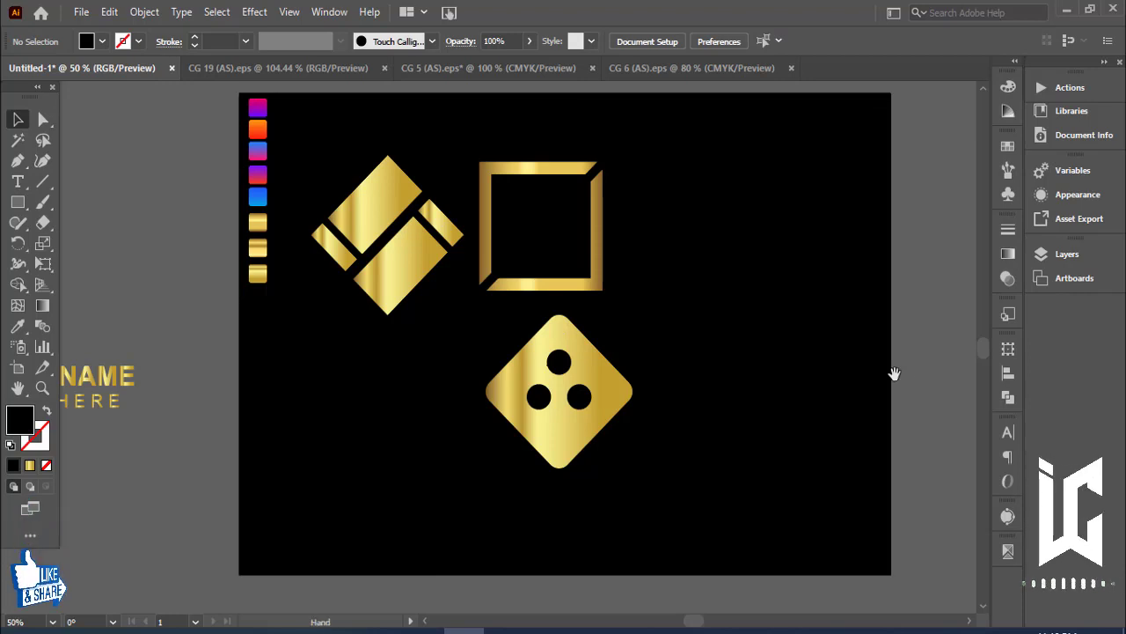
Step: Bring the title to the front and make its fill white
drag(867, 428, 900, 536)
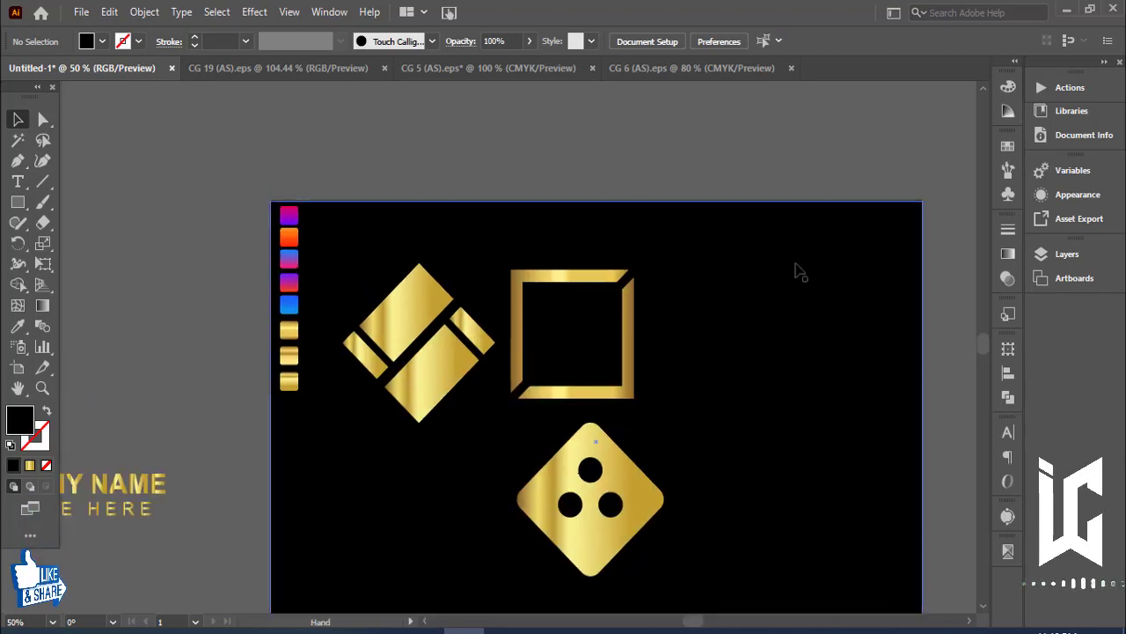
click(708, 221)
right_click(708, 226)
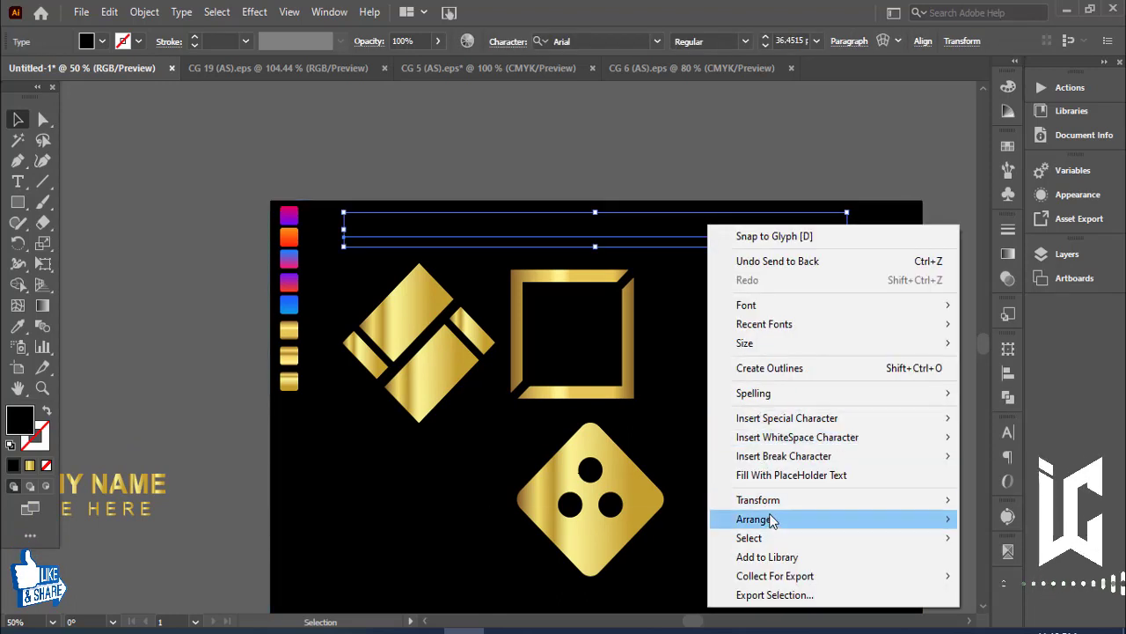
click(580, 522)
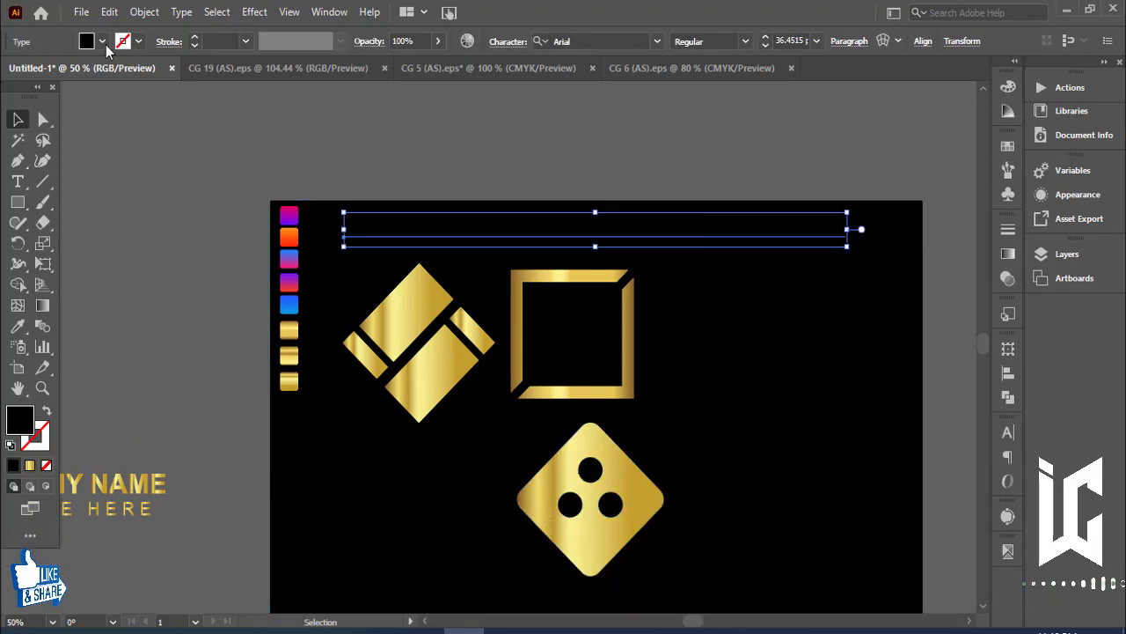
click(35, 74)
click(498, 166)
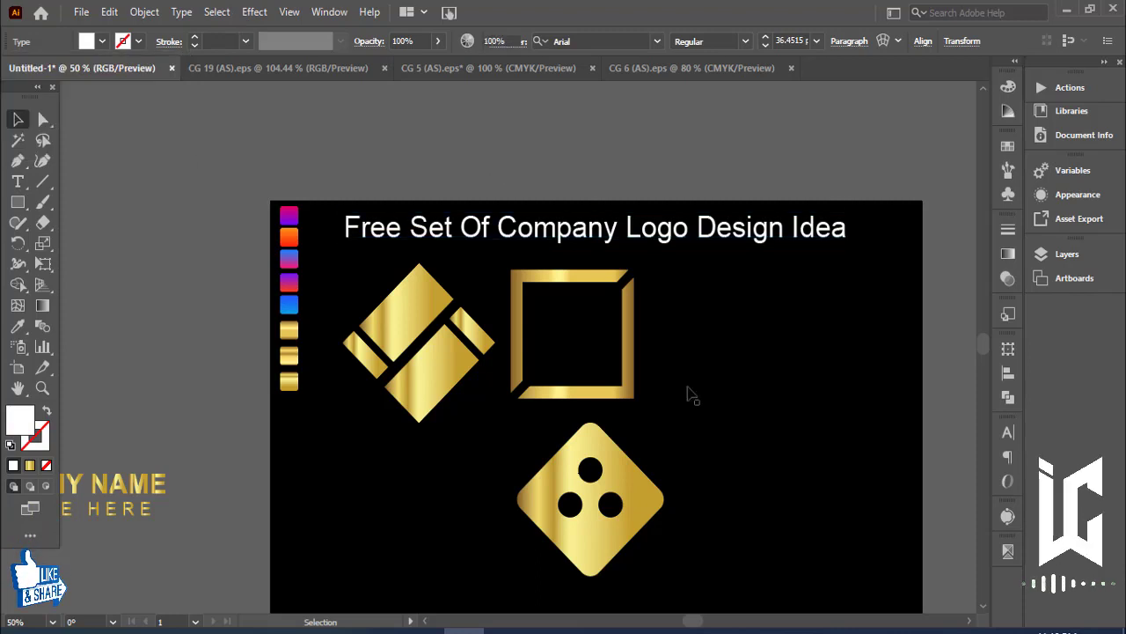
mouse_move(703, 393)
mouse_down()
mouse_move(711, 344)
mouse_move(663, 306)
mouse_up()
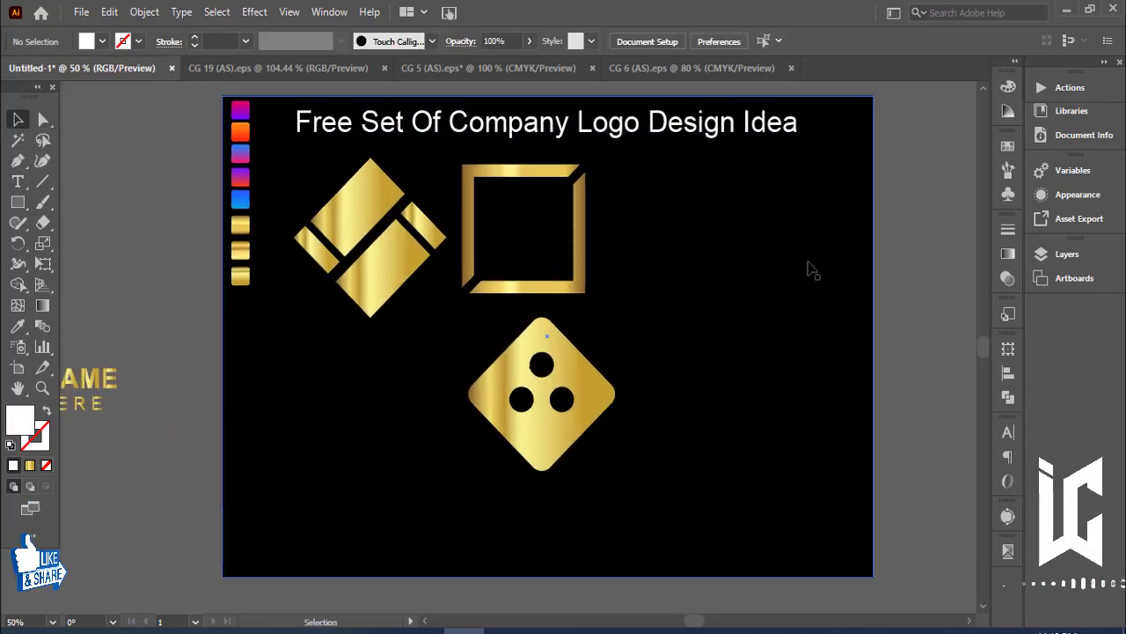
Step: Line up the three gold logos in one row, moving the rounded diamond beside the square frame
click(700, 363)
click(106, 307)
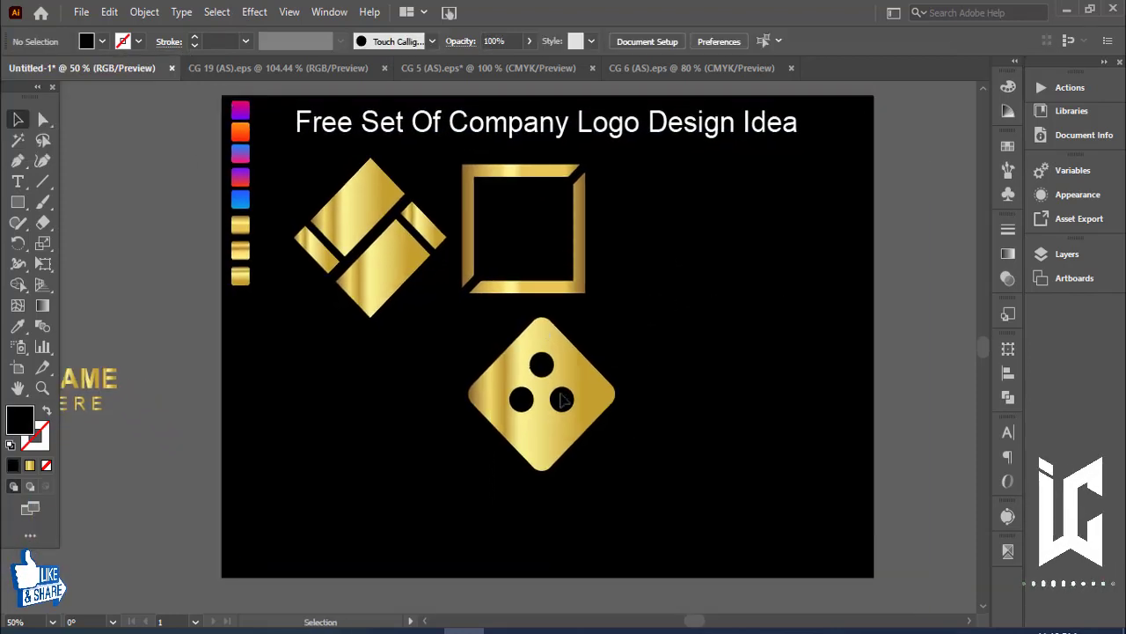
drag(578, 427, 790, 310)
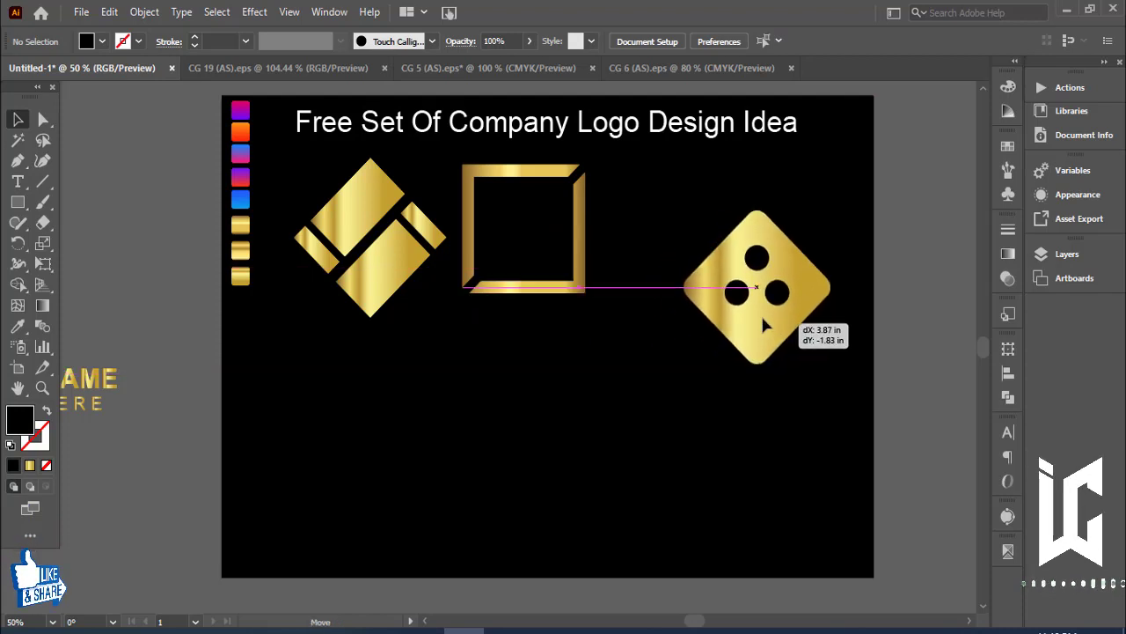
drag(531, 295, 580, 339)
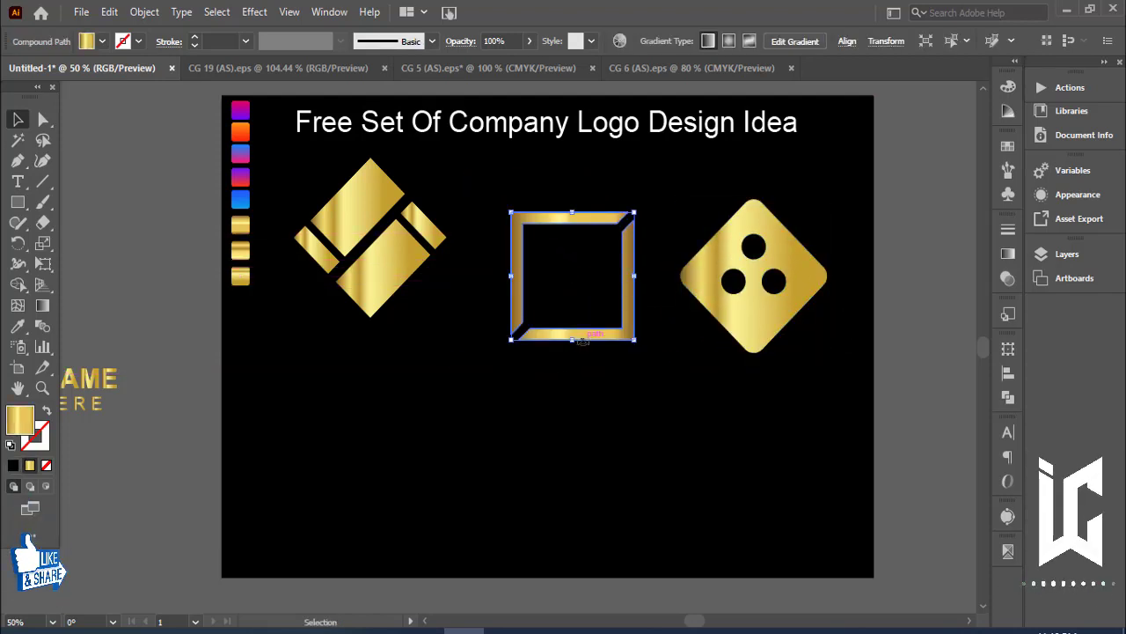
click(393, 312)
mouse_move(390, 284)
mouse_down()
mouse_move(393, 320)
mouse_move(407, 313)
mouse_up()
click(503, 382)
scroll(503, 382, left, 2)
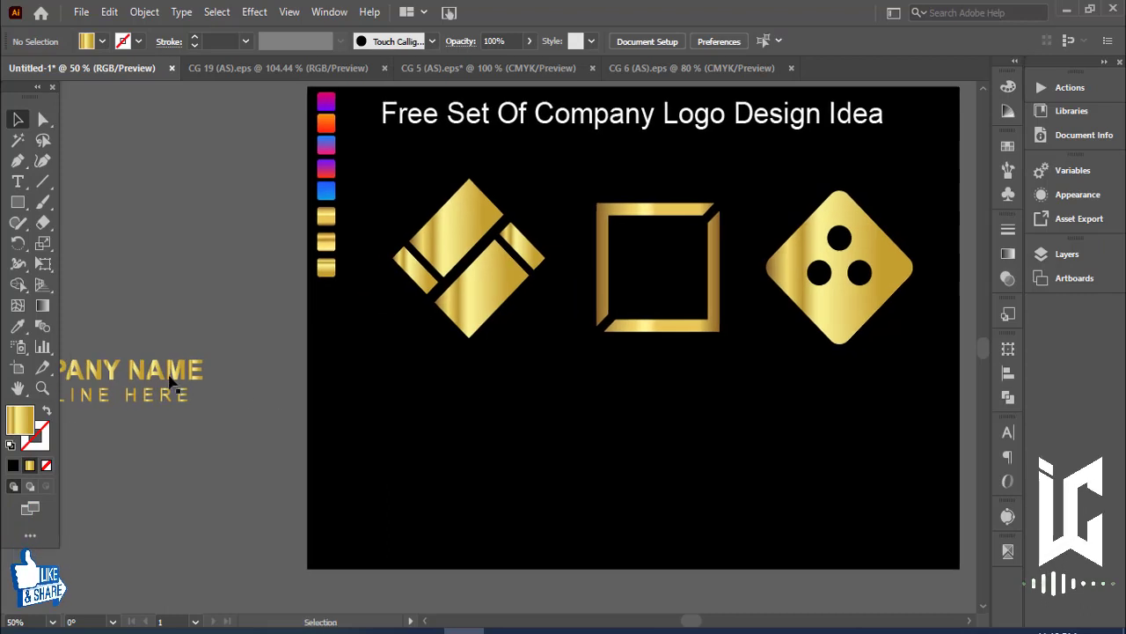
Step: Place the gold COMPANY NAME / TAGLINE HERE caption under the left logo, with copies under the middle and right logos
mouse_move(167, 393)
mouse_down()
mouse_move(563, 391)
mouse_move(550, 376)
mouse_move(492, 403)
mouse_move(484, 390)
mouse_move(667, 378)
mouse_up()
drag(723, 379, 898, 381)
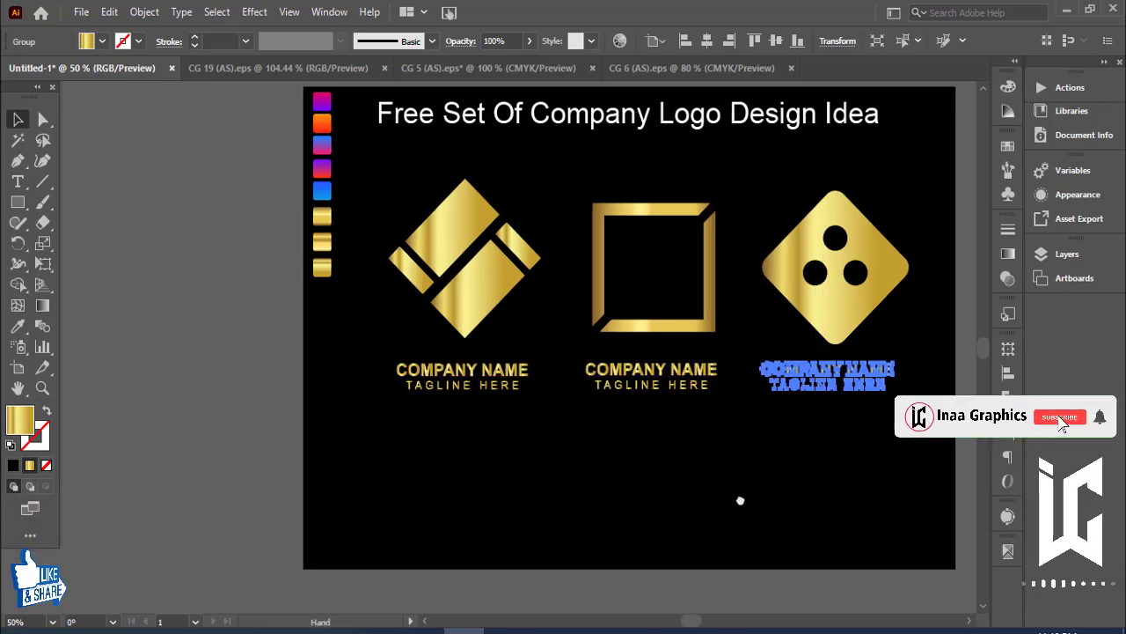
drag(741, 498, 698, 498)
click(698, 498)
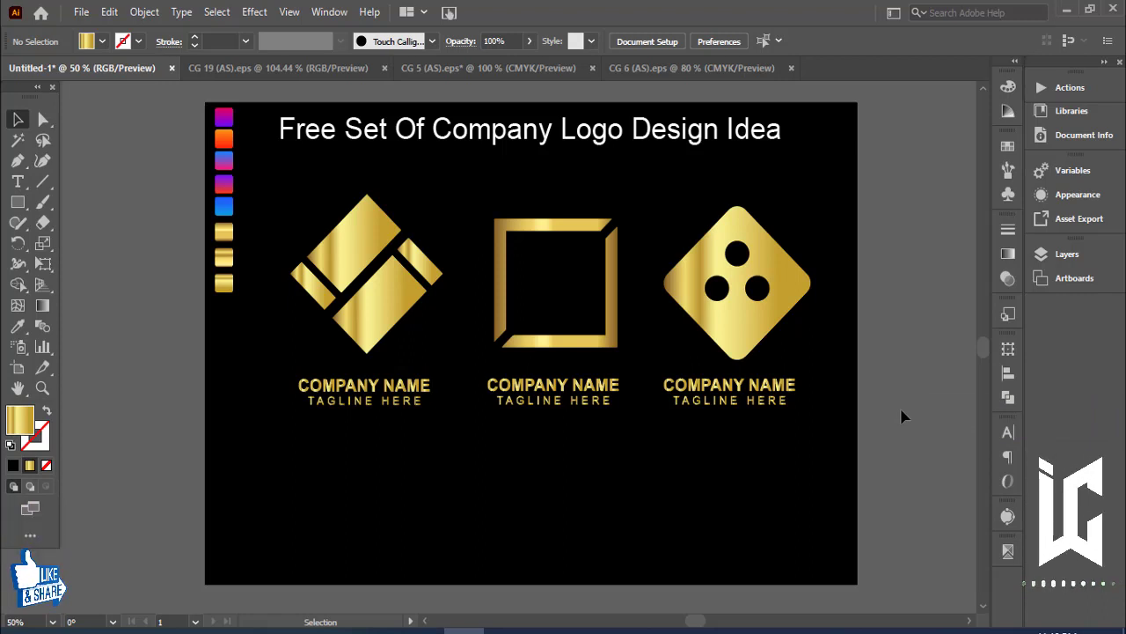
Step: Redraw the right diamond logo's gradient so it runs from top to bottom
click(739, 341)
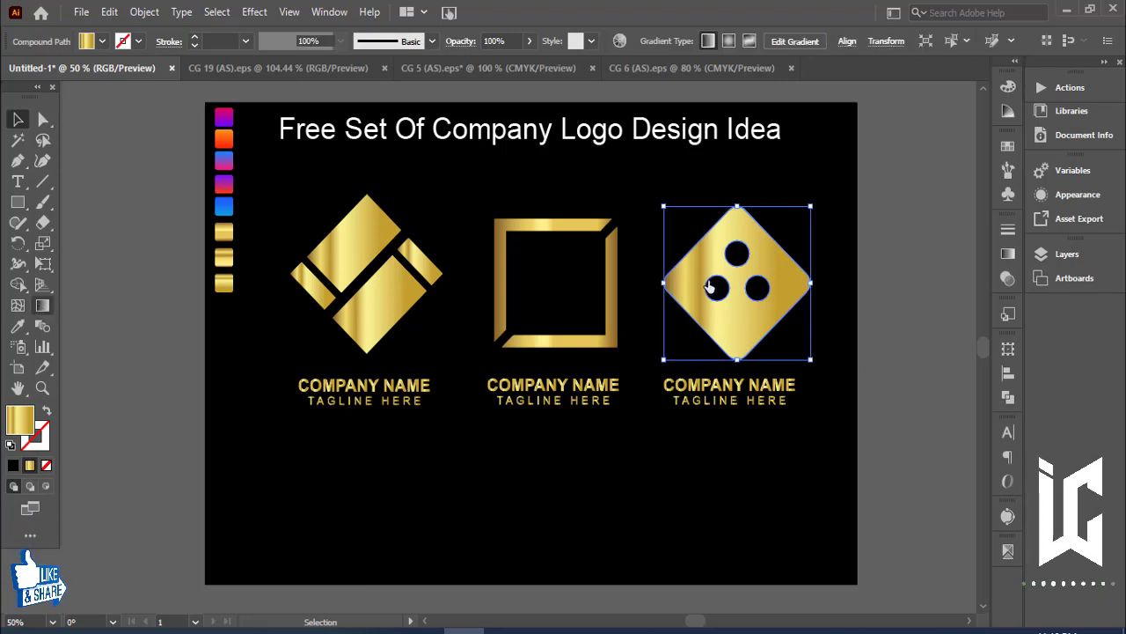
key(g)
drag(769, 337, 807, 376)
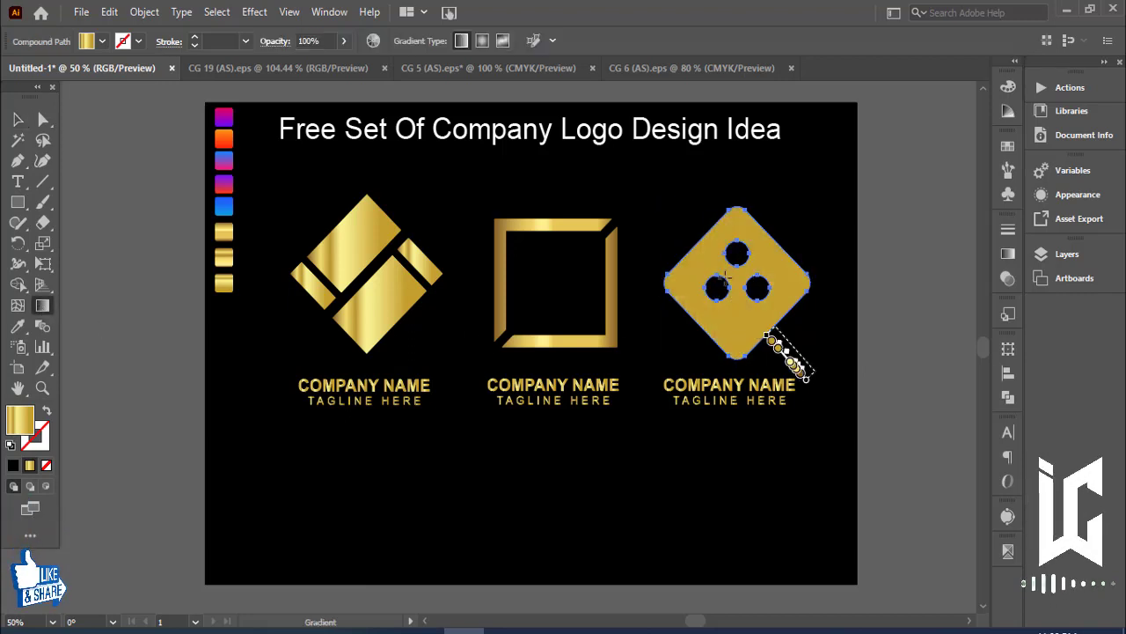
drag(702, 178, 761, 352)
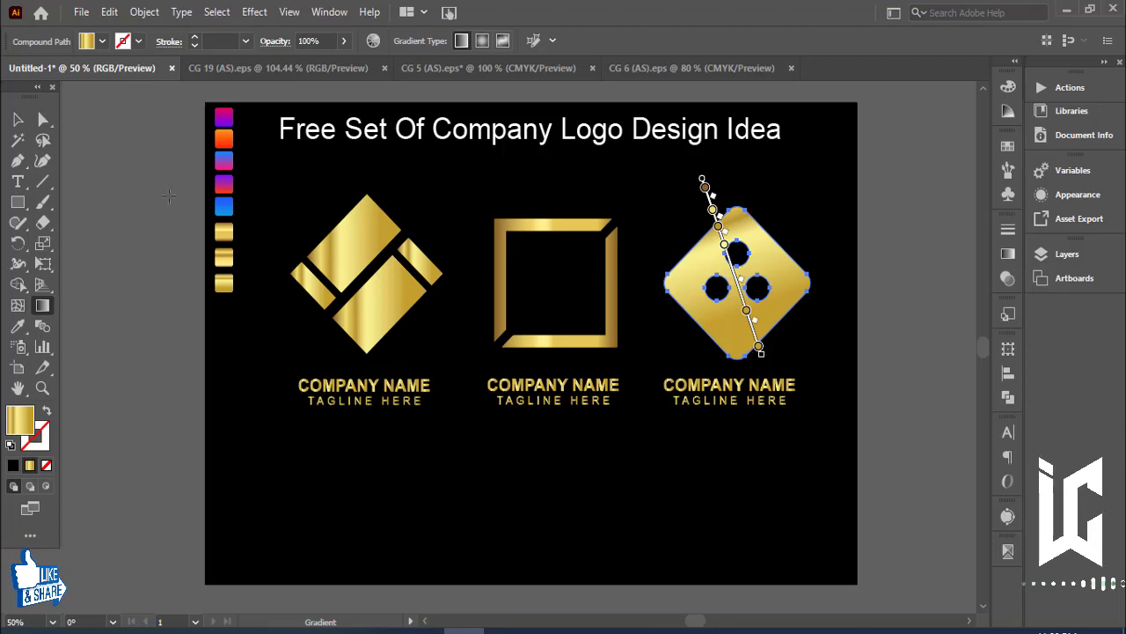
Step: Apply the gold swatch's gradient to the diamond with the Eyedropper, then deselect it
click(18, 325)
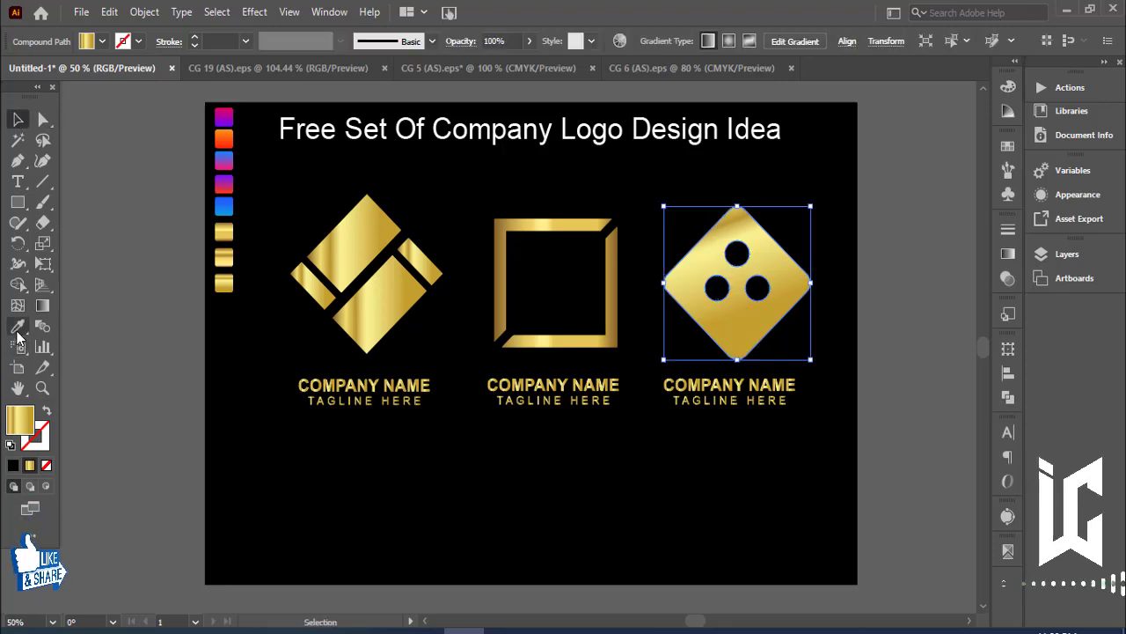
click(226, 234)
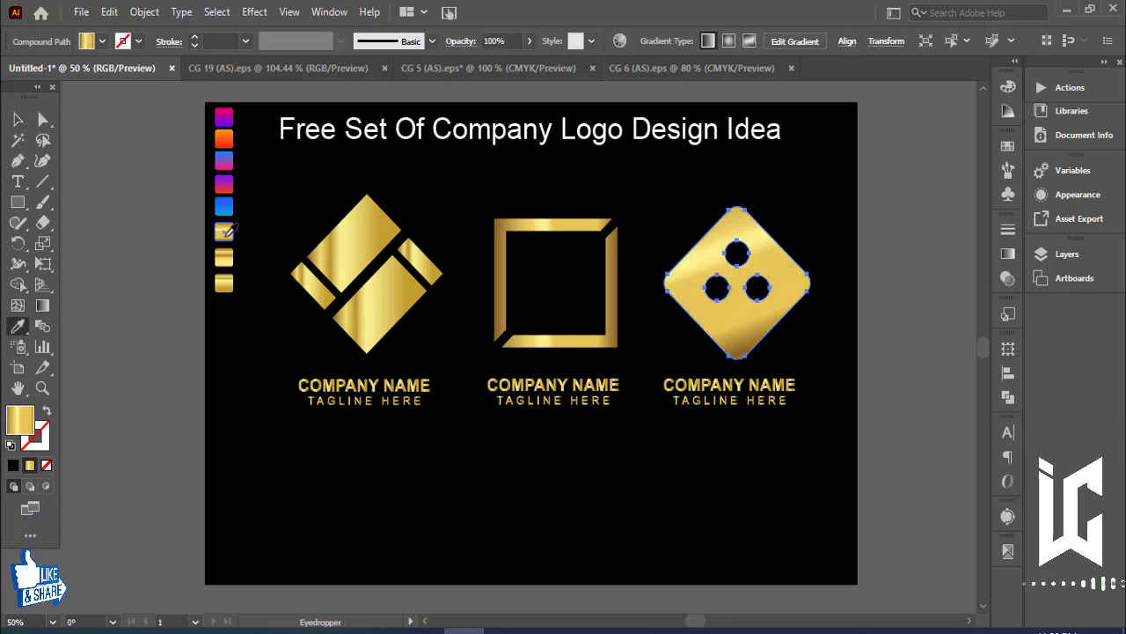
key(v)
click(112, 217)
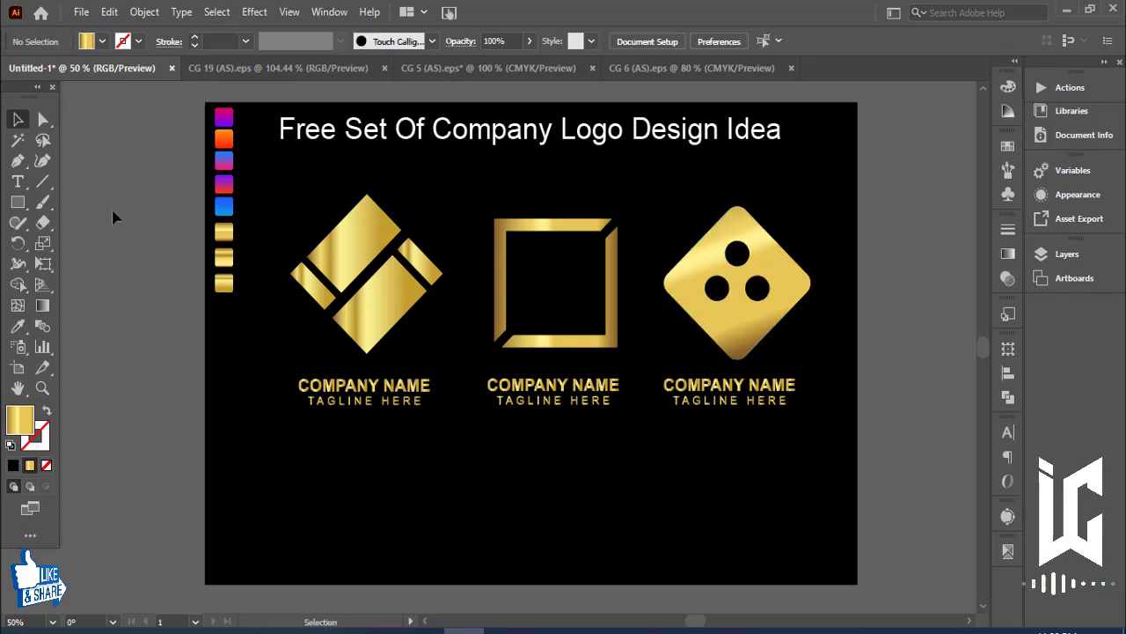